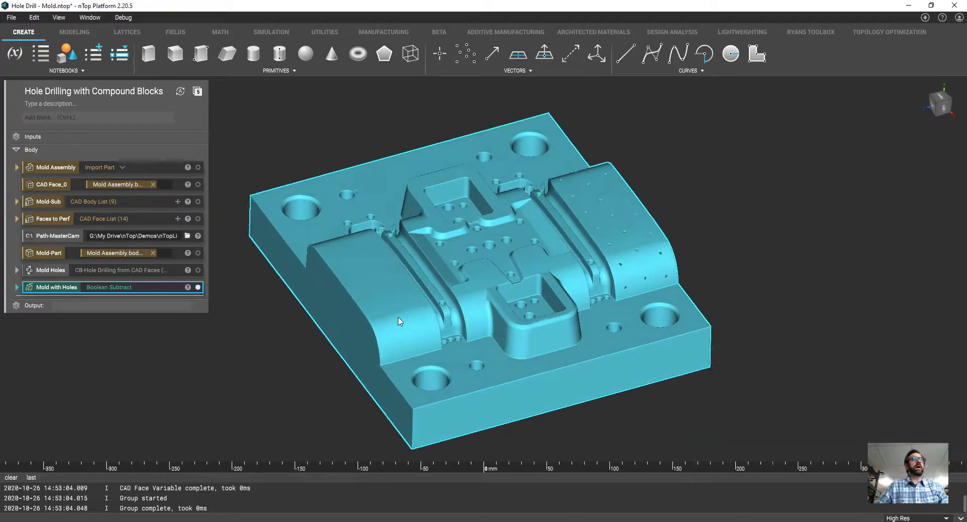
- Hide the Mold with Holes result and display the imported Mold Assembly instead
left_click(762, 335)
right_click_drag(763, 330, 243, 201)
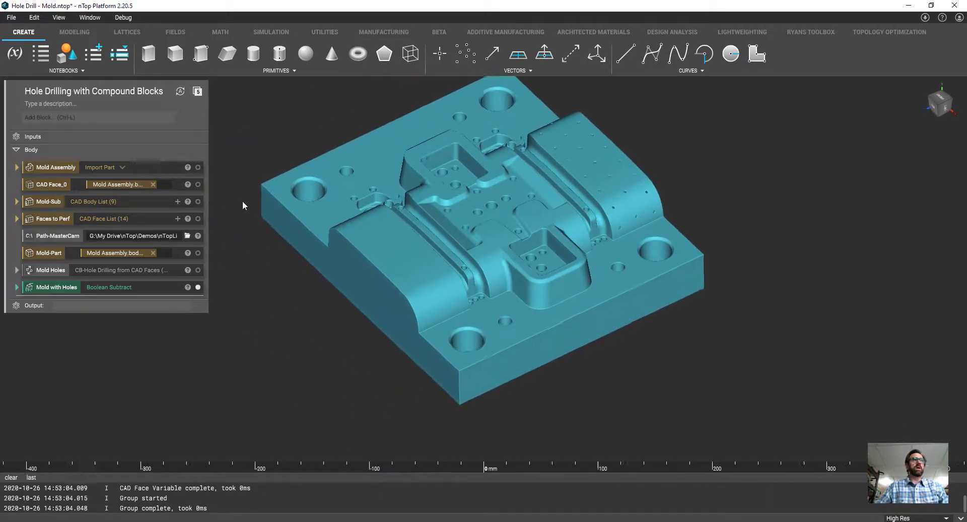
left_click(198, 288)
left_click(198, 168)
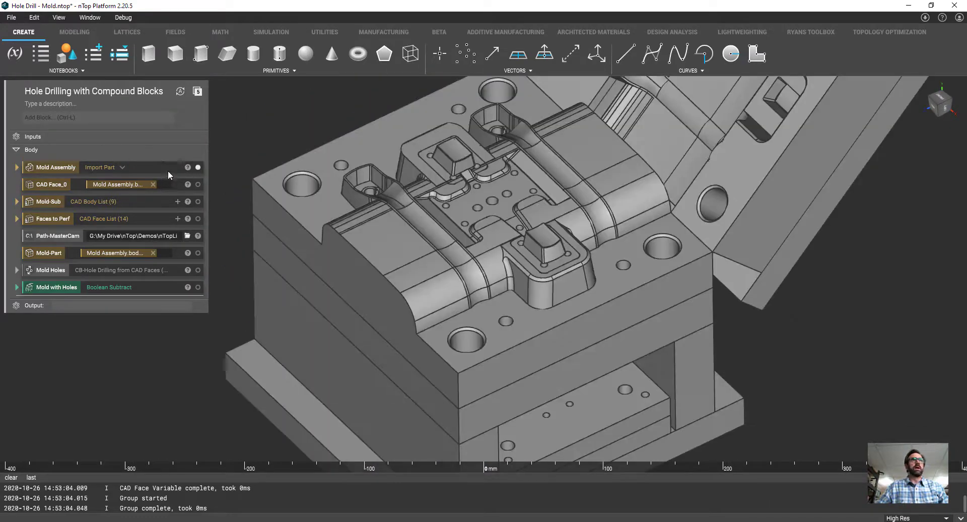
right_click_drag(433, 261, 705, 358)
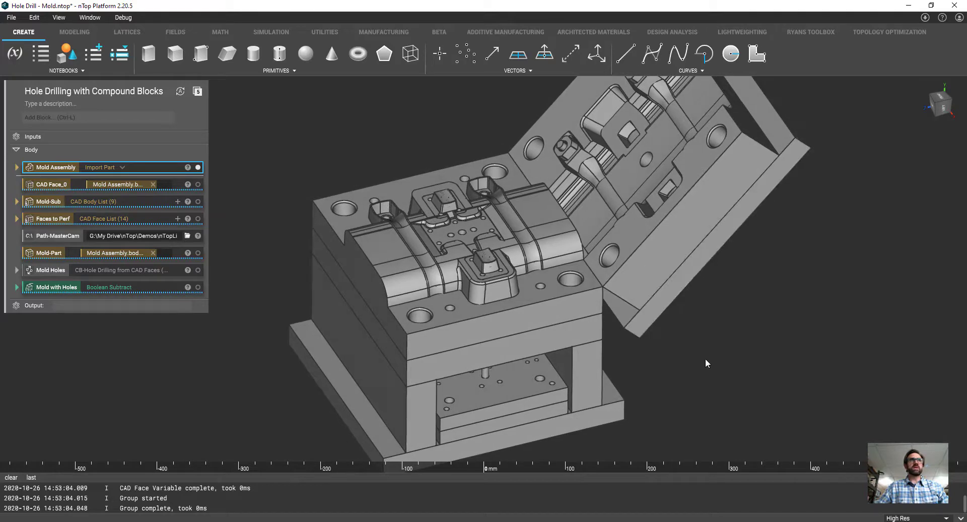
- Preview the Mold-Sub bodies without the assembly, and replace them with the Mold-Part body
left_click(164, 201)
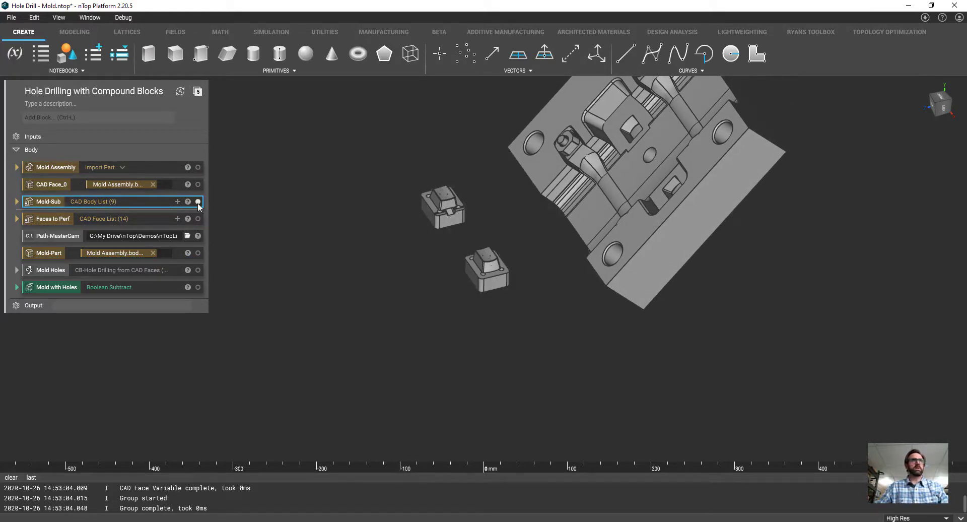
left_click(198, 202)
left_click(198, 253)
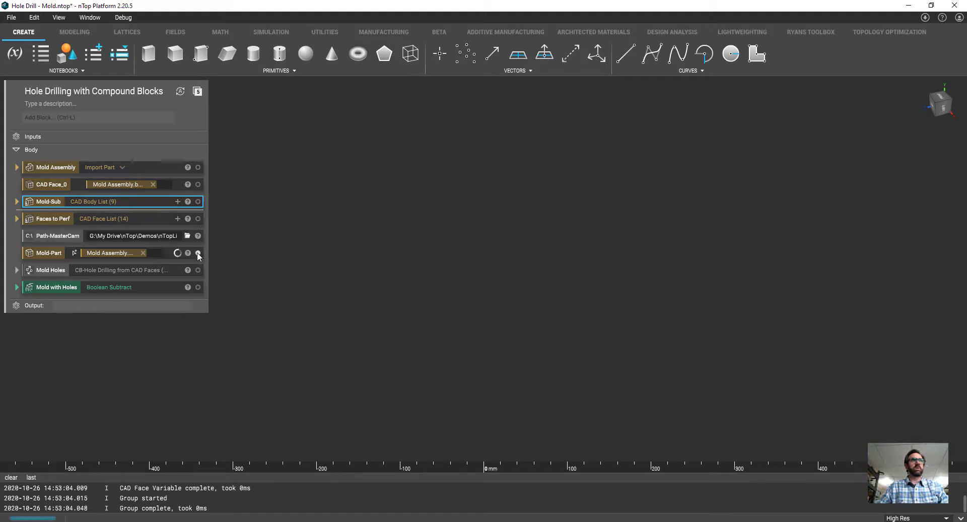
scroll(706, 401, "up", 5)
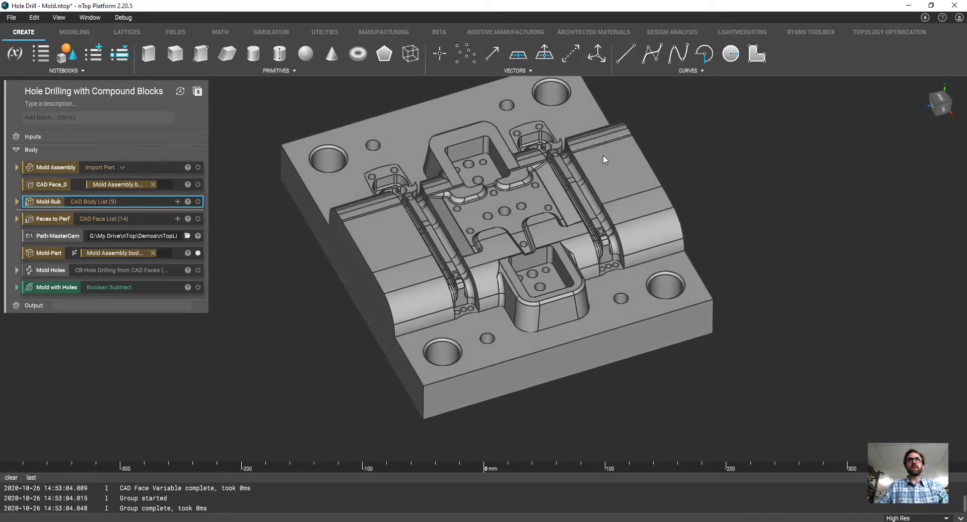
- Examine the Mold-Part body's pockets, grooves and curved side faces up close
scroll(603, 155, "up", 3)
right_click_drag(622, 147, 490, 256)
scroll(470, 261, "up", 3)
scroll(488, 254, "up", 2)
scroll(489, 258, "up", 1)
scroll(489, 258, "down", 3)
scroll(489, 252, "up", 2)
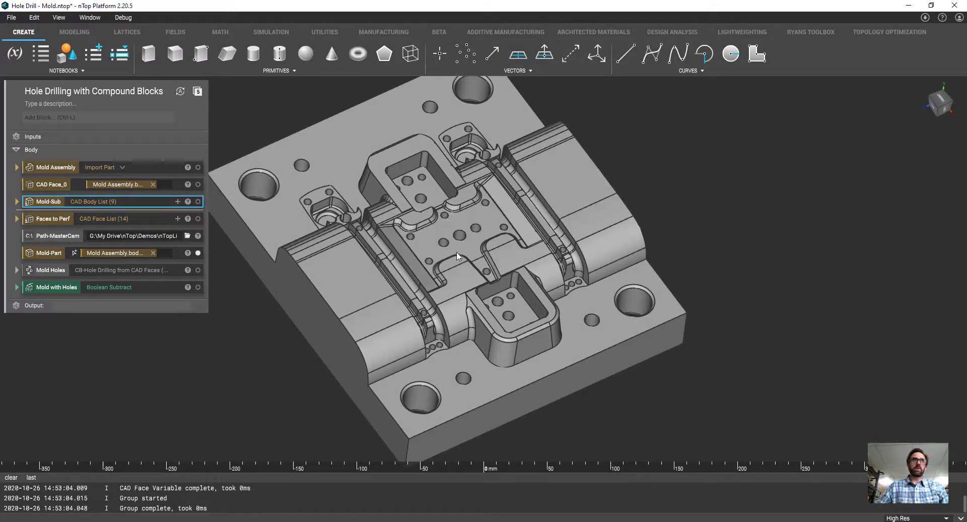
left_click(230, 344)
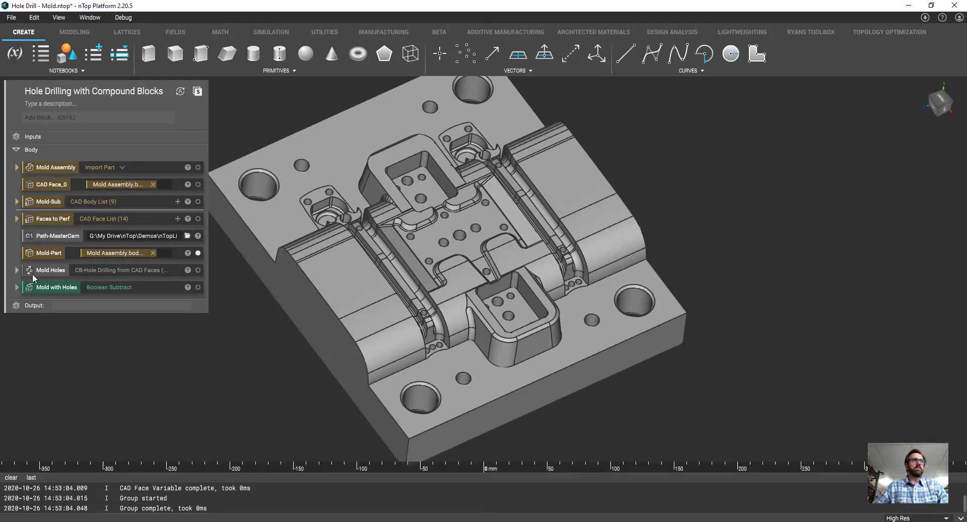
- Expand the Mold Holes block to review its inputs and display its drill vectors on the Mold-Part body
left_click(16, 271)
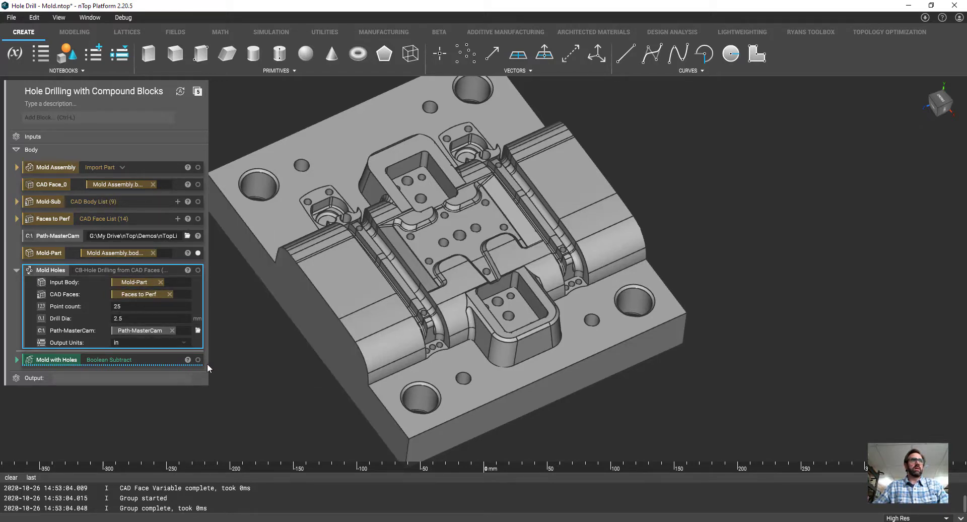
left_click(198, 271)
right_click_drag(470, 395, 413, 344)
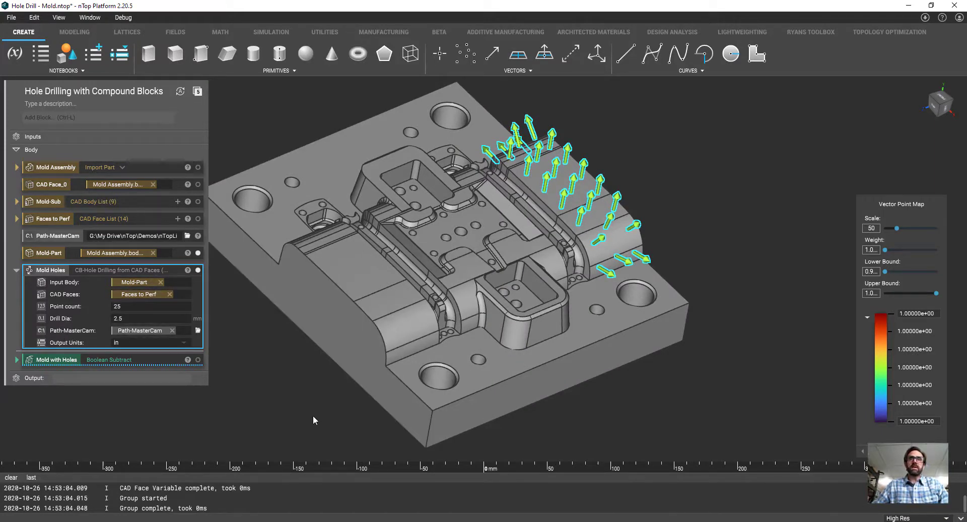
right_click_drag(313, 415, 285, 402)
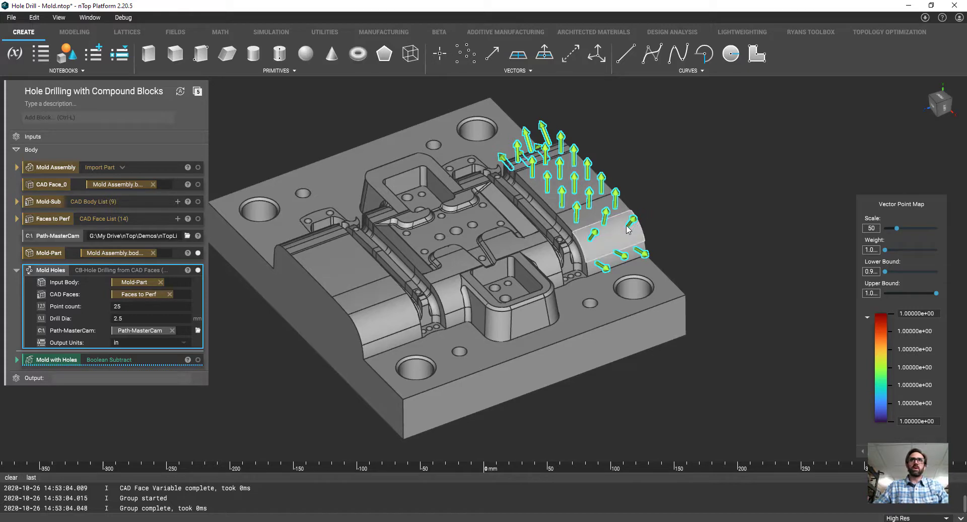
left_click(663, 269)
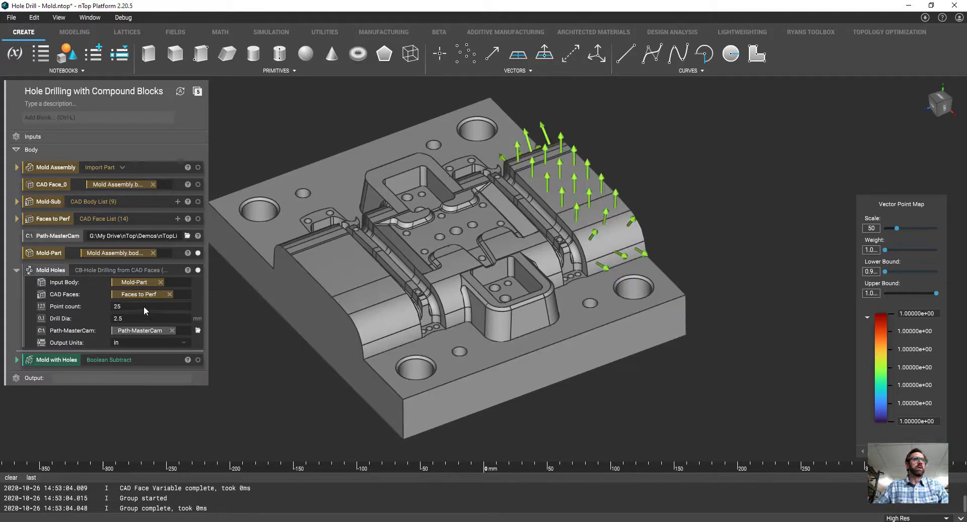
- Collapse the Mold Holes block and display the Faces to Perf list on the mold
left_click(16, 271)
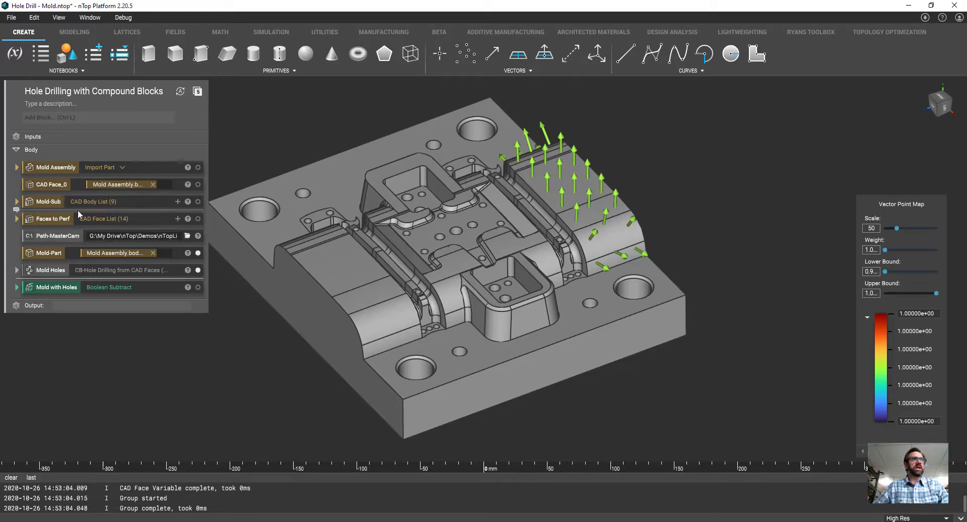
left_click(171, 218)
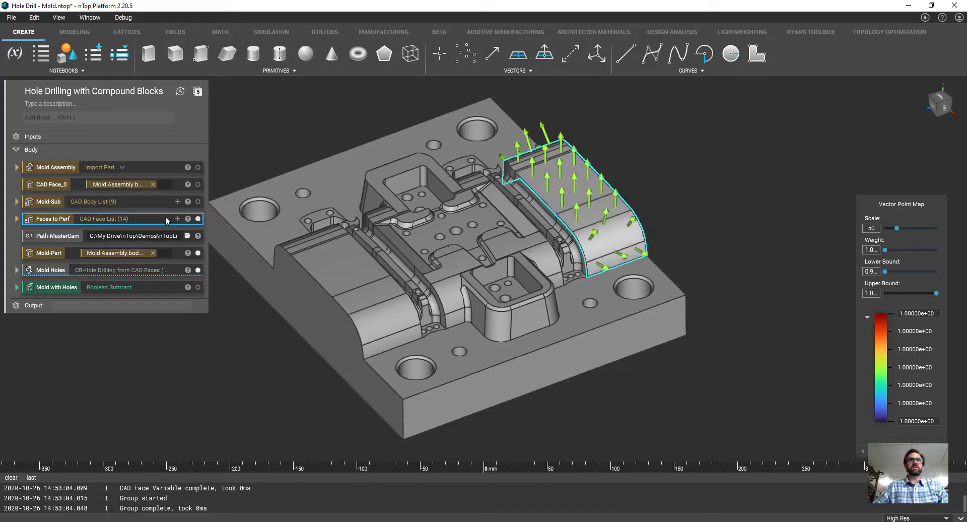
middle_click_drag(383, 259, 398, 247)
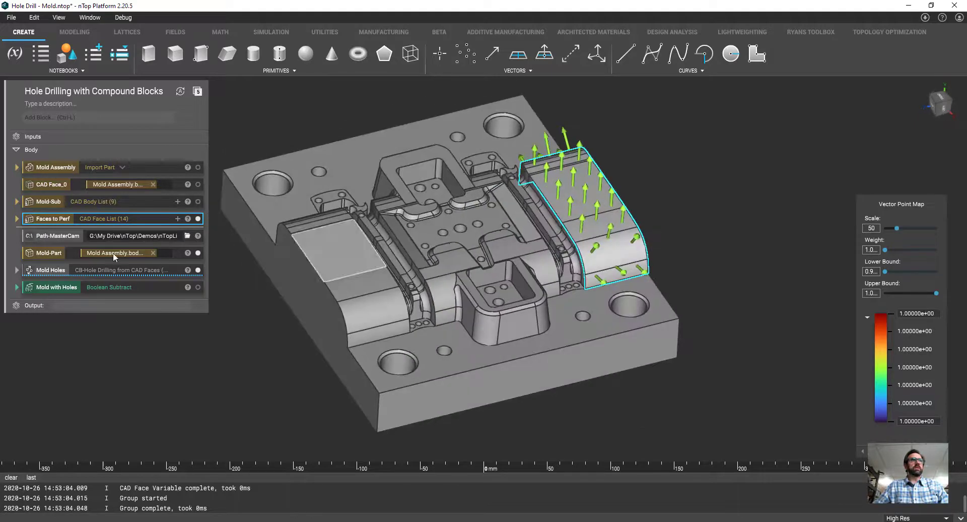
- Set the point count of the Mold Holes block to 50 and recompute the drill vectors
left_click(18, 270)
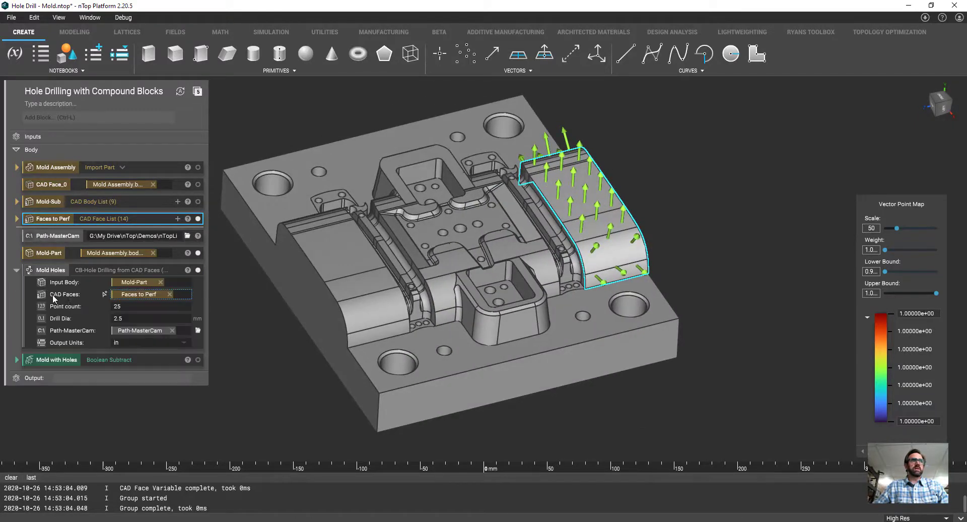
left_click(136, 306)
type("50")
key("Return")
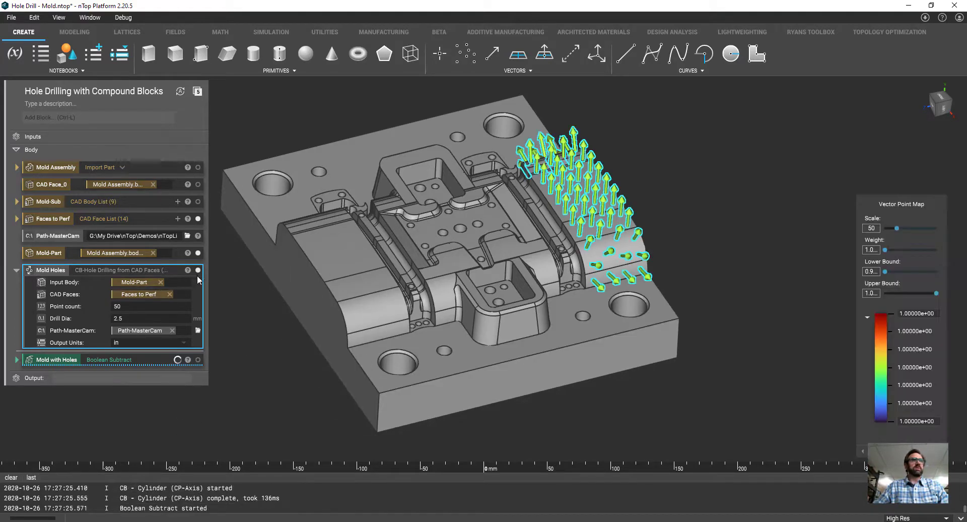
right_click_drag(552, 287, 605, 294)
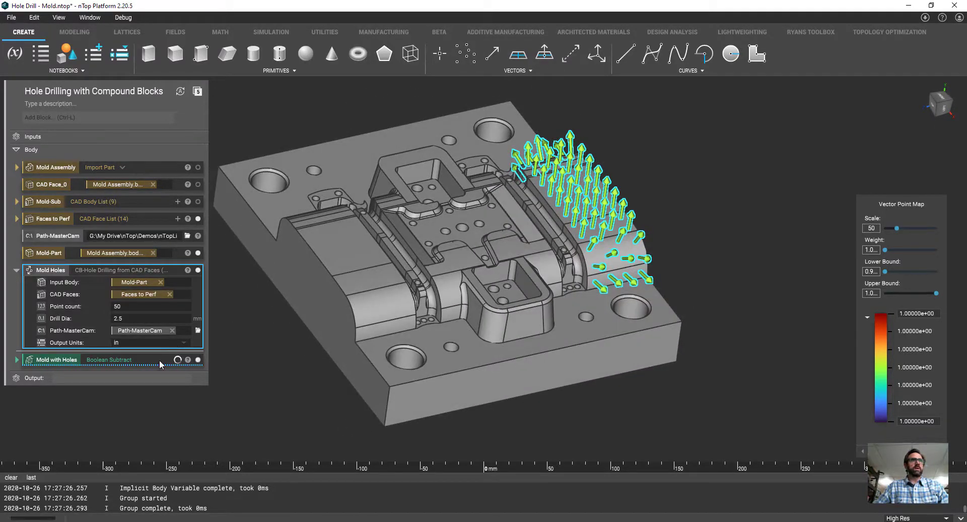
- Display the Mold with Holes result on its own and inspect the drilled holes on the curved side faces
left_click(198, 359)
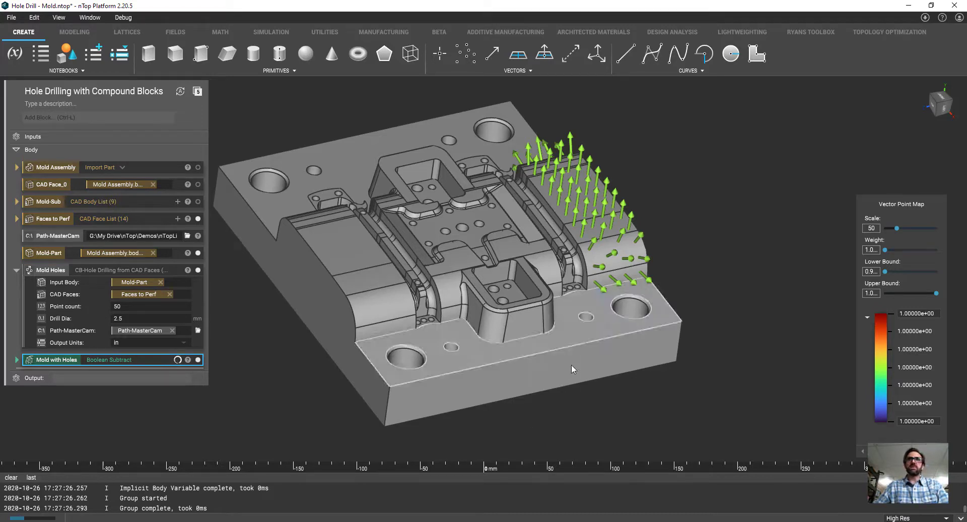
right_click_drag(572, 364, 703, 310)
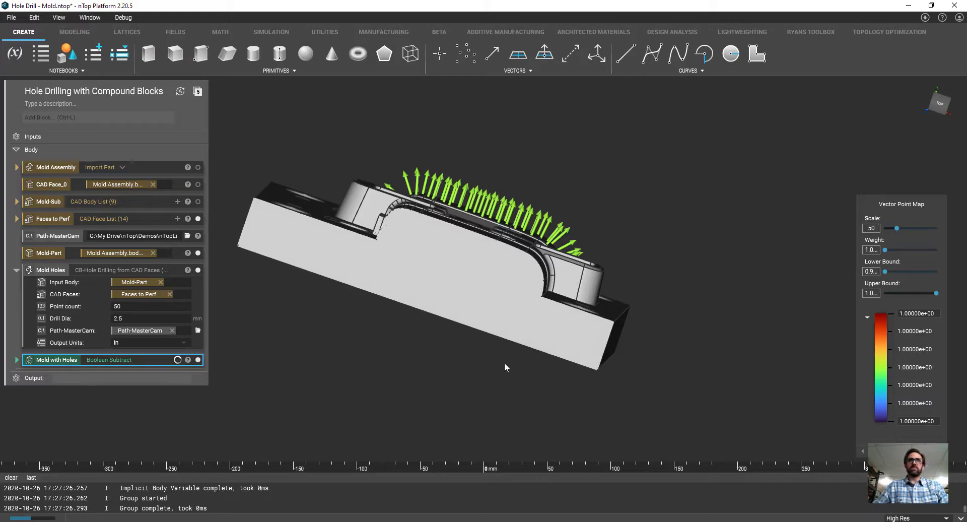
left_click(498, 378)
right_click_drag(498, 377, 625, 293)
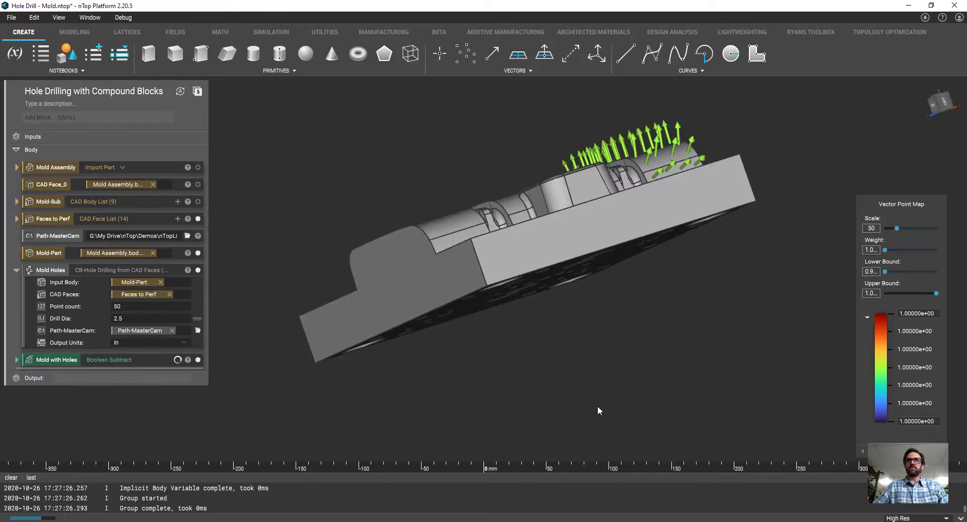
right_click_drag(598, 407, 577, 393)
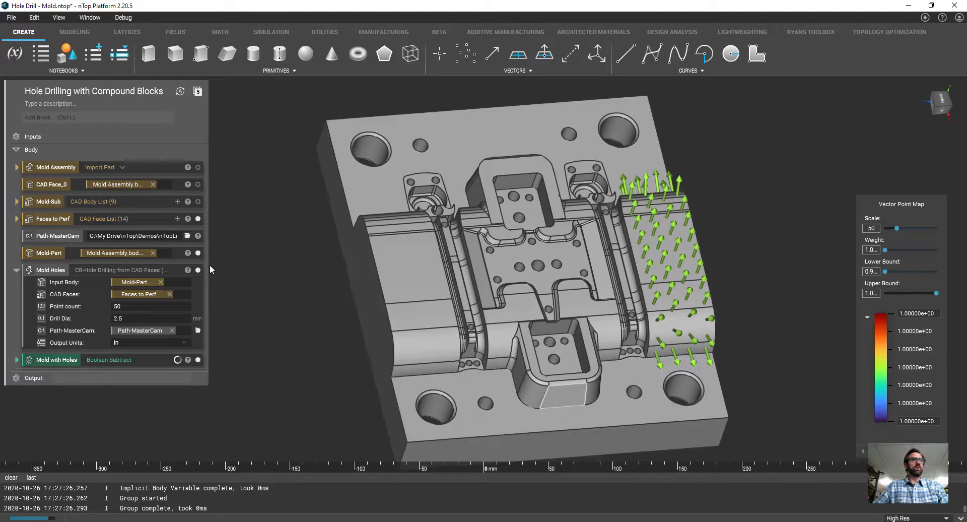
right_click_drag(210, 266, 294, 270)
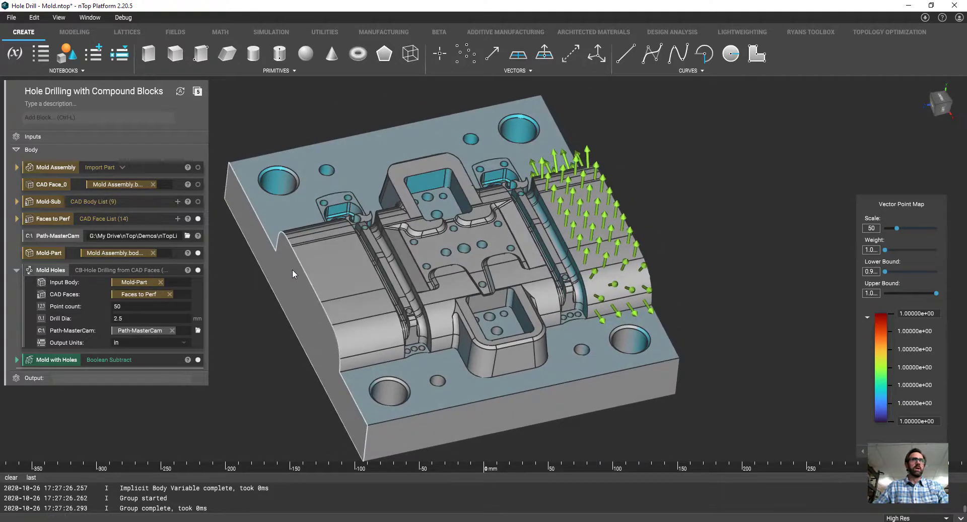
right_click_drag(678, 287, 650, 289)
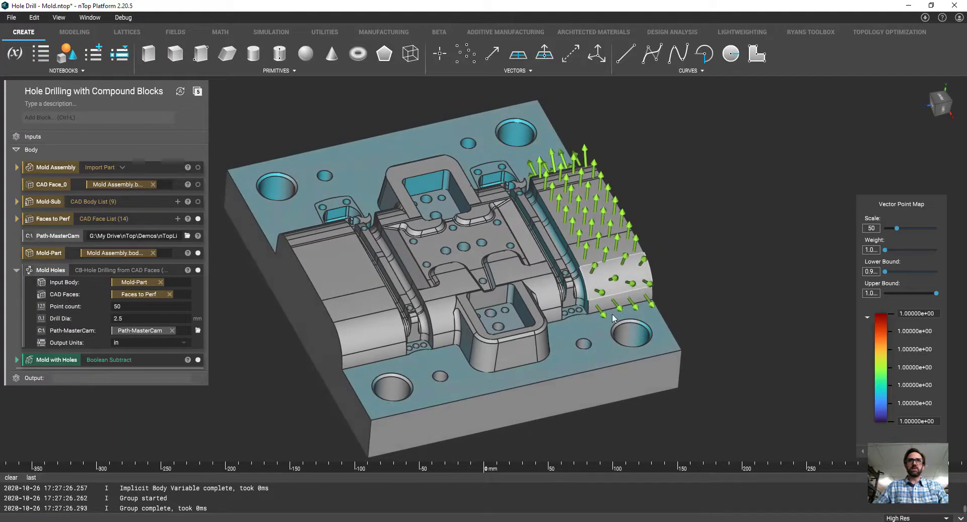
left_click(169, 359)
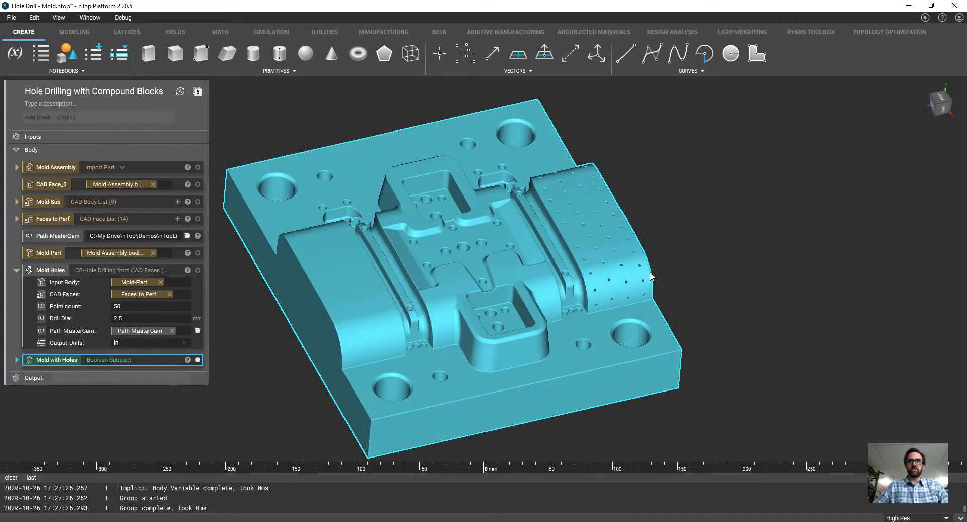
scroll(646, 259, "up", 2)
scroll(646, 259, "down", 1)
right_click_drag(649, 258, 715, 348)
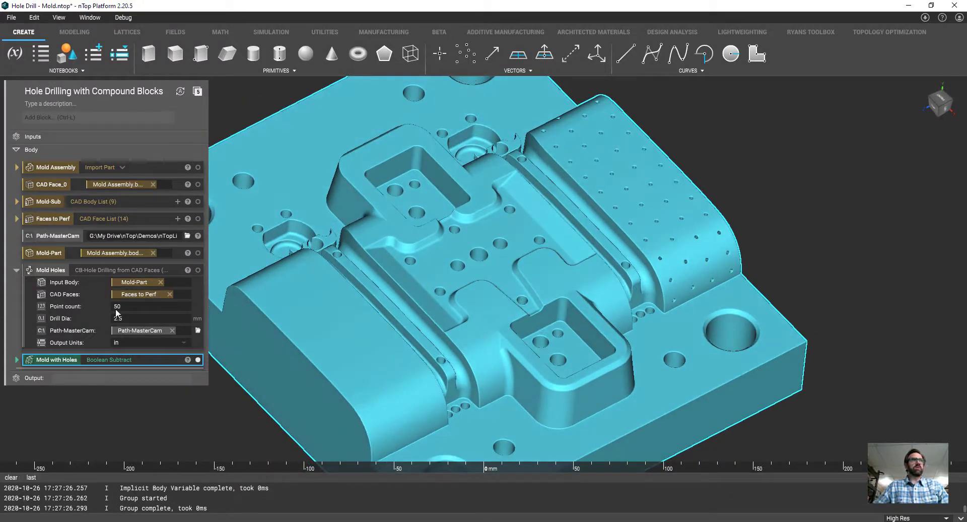
scroll(624, 259, "down", 2)
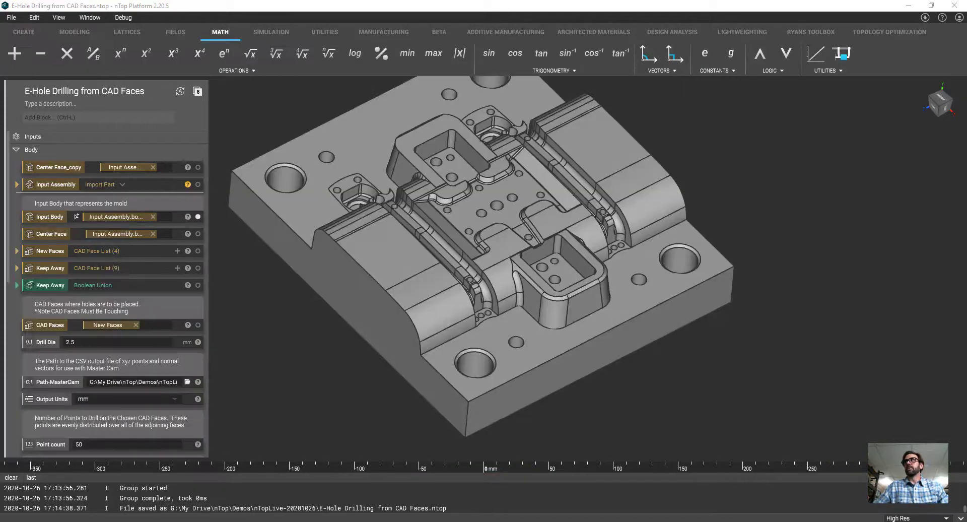
- Examine the mold in the E-Hole Drilling from CAD Faces notebook and select its Input Body block
left_click(778, 320)
middle_click_drag(582, 260, 613, 300)
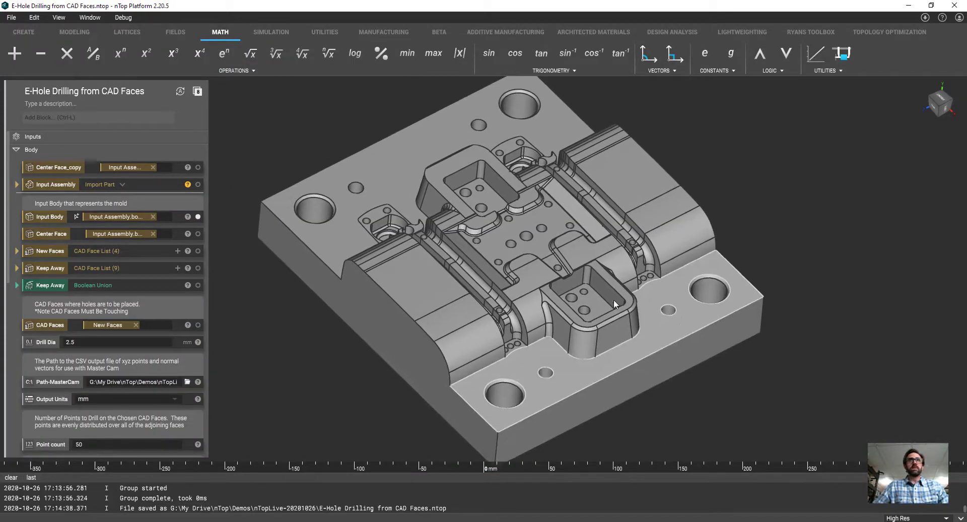
scroll(591, 301, "down", 3)
right_click_drag(537, 298, 525, 293)
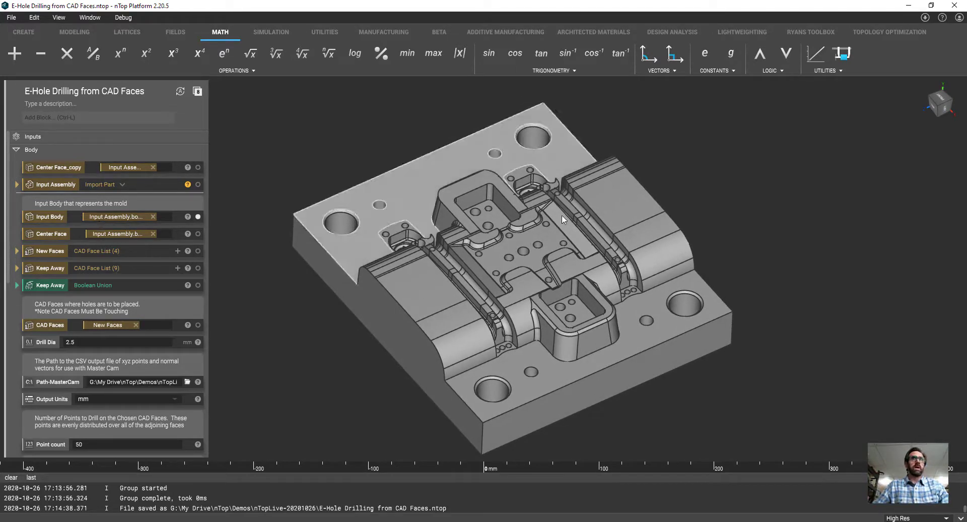
right_click_drag(518, 354, 485, 370)
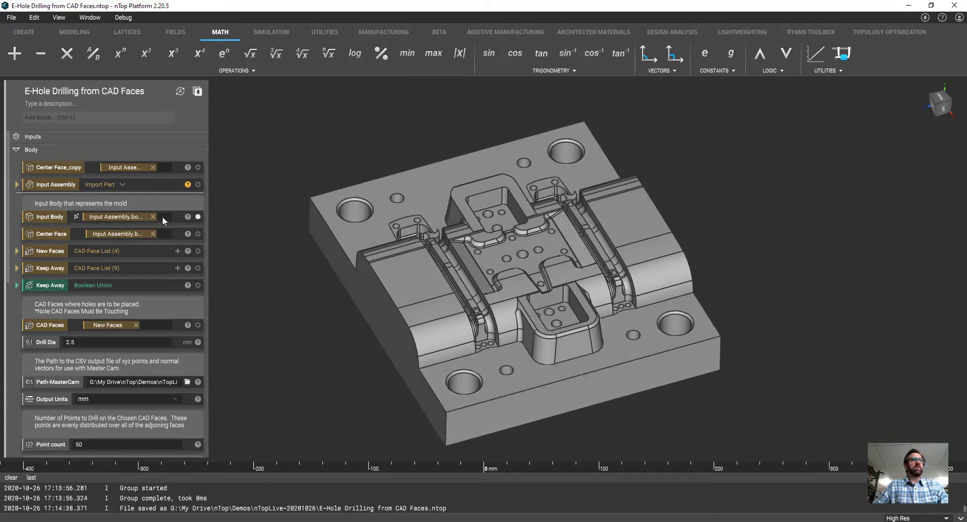
left_click(177, 216)
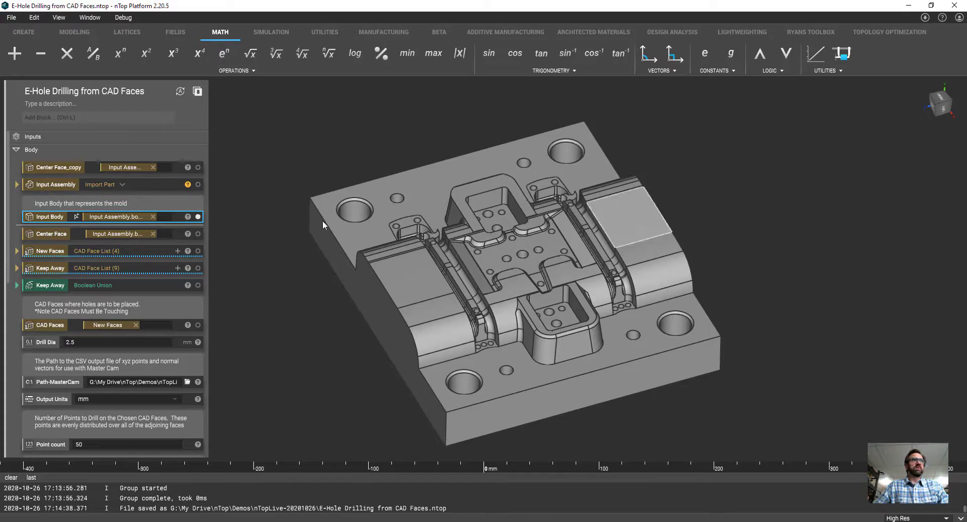
- Display the Center Face on the input body and examine the area around it
left_click(180, 237)
left_click(198, 234)
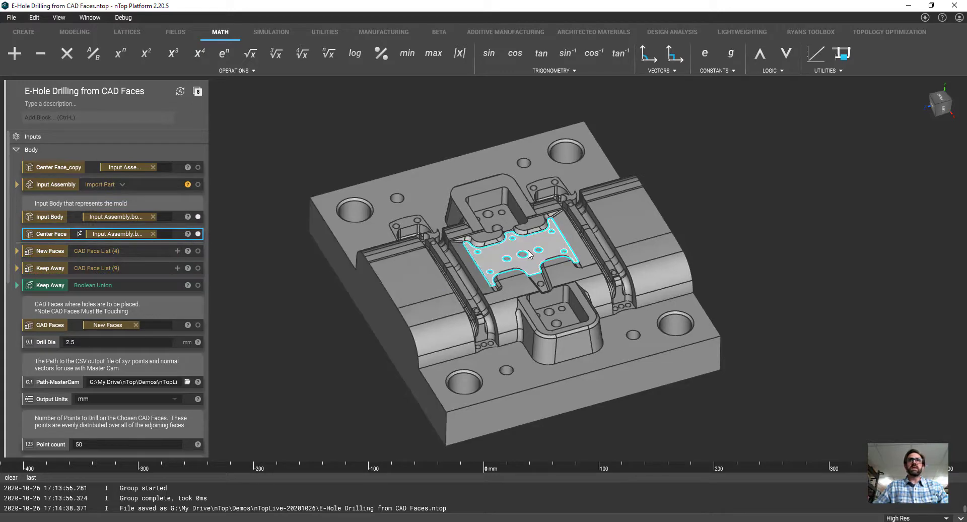
mouse_move(535, 237)
right_mouse_down()
mouse_move(542, 217)
mouse_move(536, 230)
right_mouse_up()
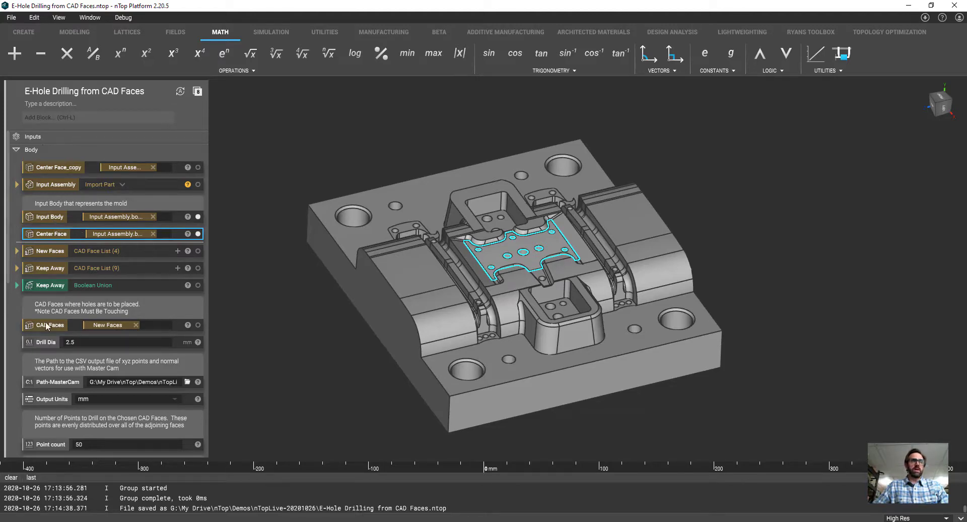
left_click(262, 380)
right_click_drag(473, 301, 448, 319)
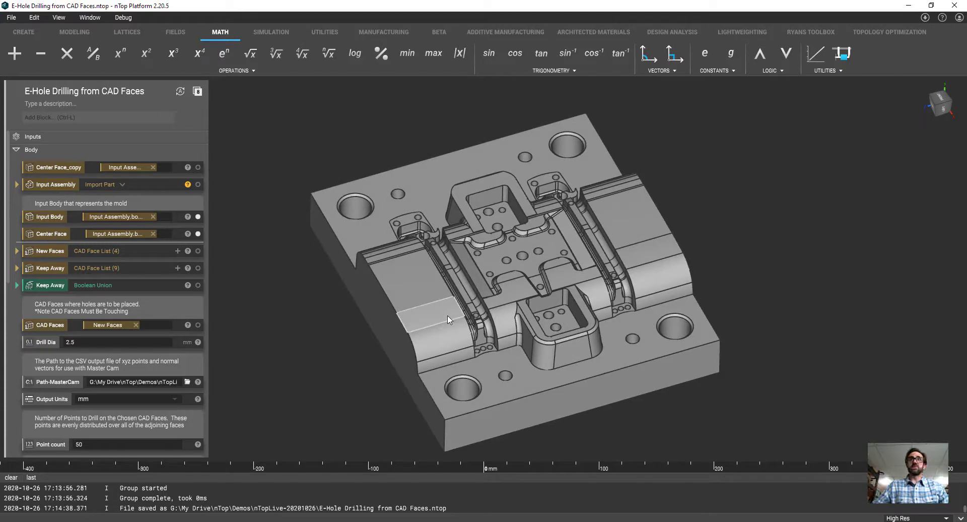
scroll(539, 304, "up", 3)
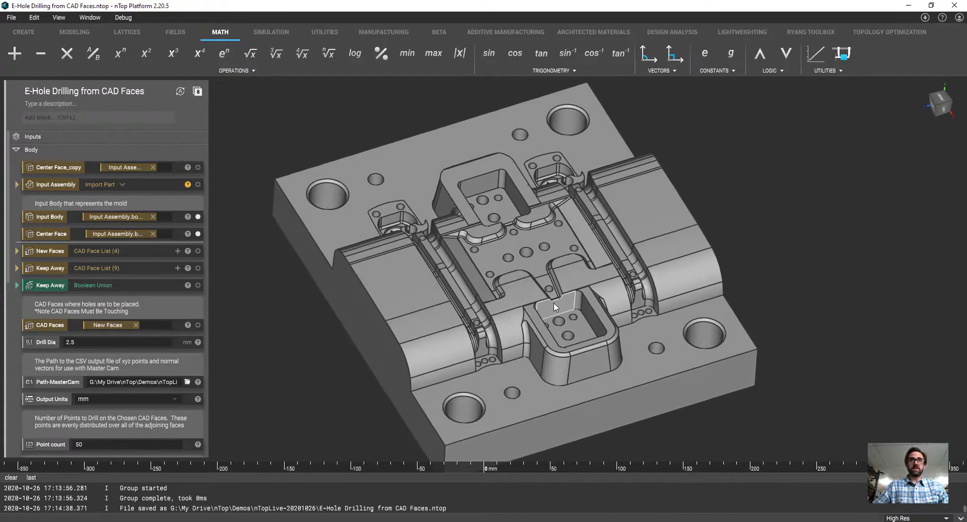
- Highlight the Center Face on the mold and review the Point count setting for the chosen CAD faces
scroll(171, 284, "up", 3)
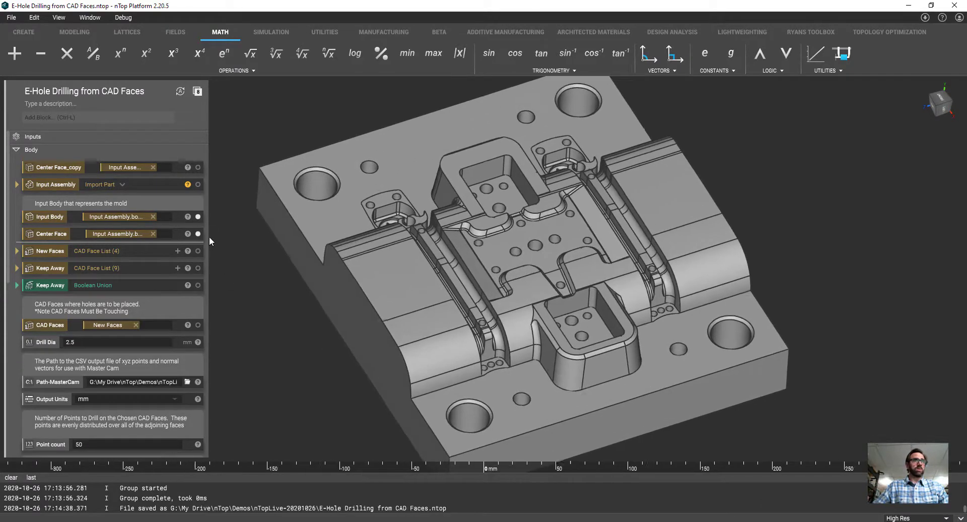
left_click(179, 235)
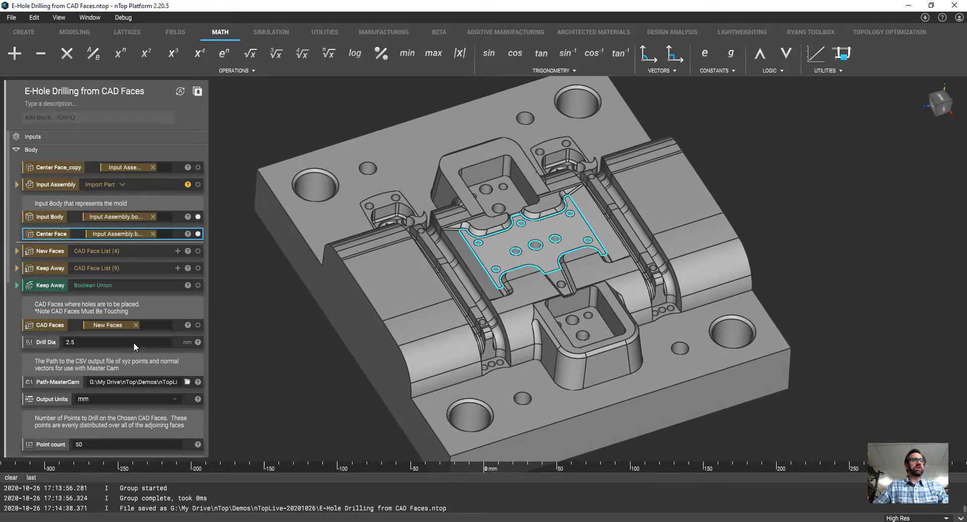
right_click_drag(310, 391, 319, 373)
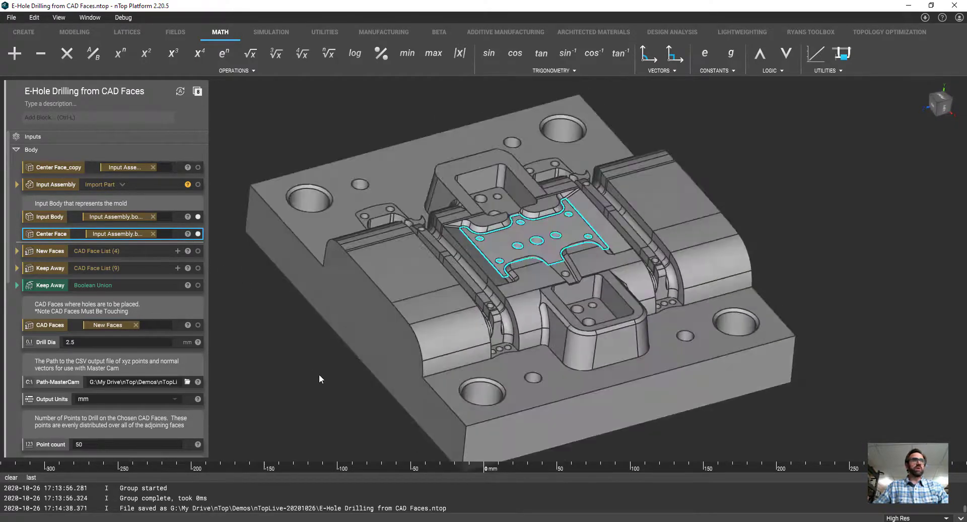
scroll(141, 347, "down", 2)
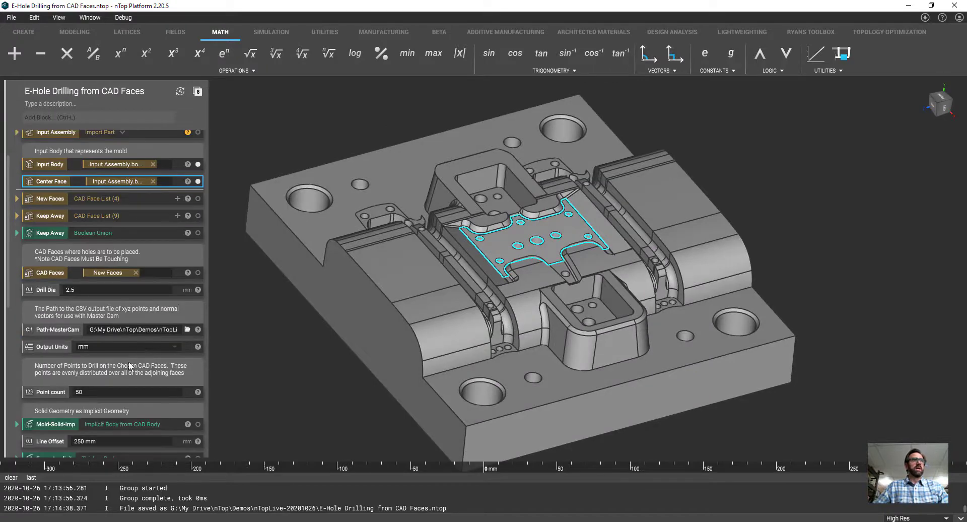
double_click(84, 391)
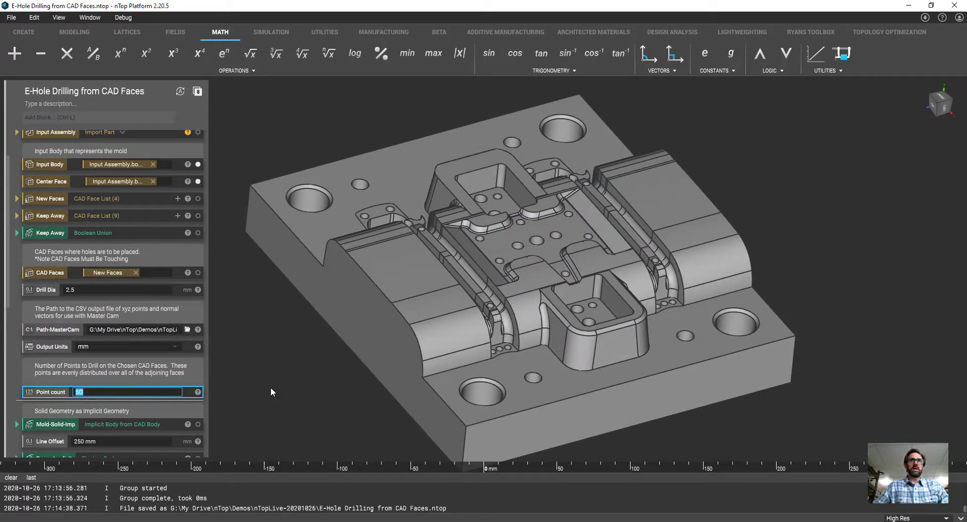
left_click(505, 242)
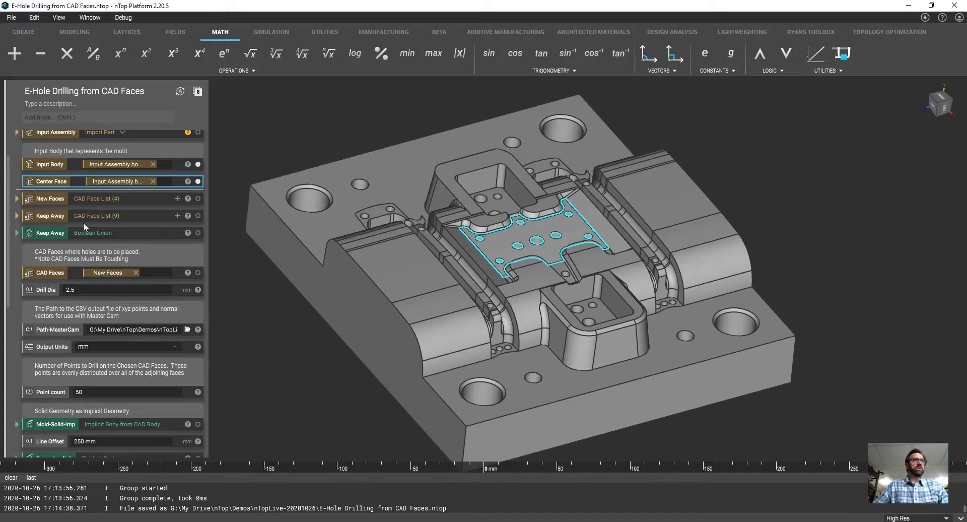
scroll(55, 278, "up", 2)
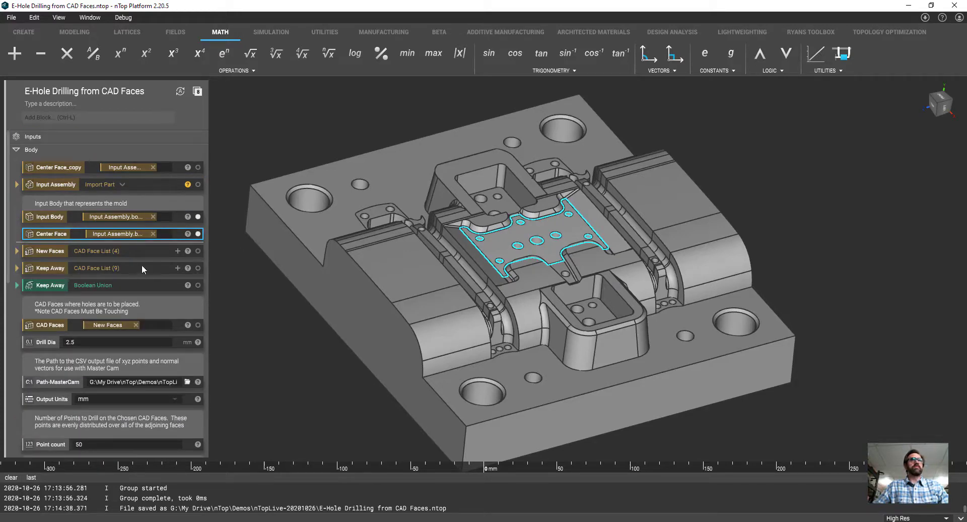
- Examine the existing holes in the mold's Center Face up close
right_click_drag(541, 255, 526, 292)
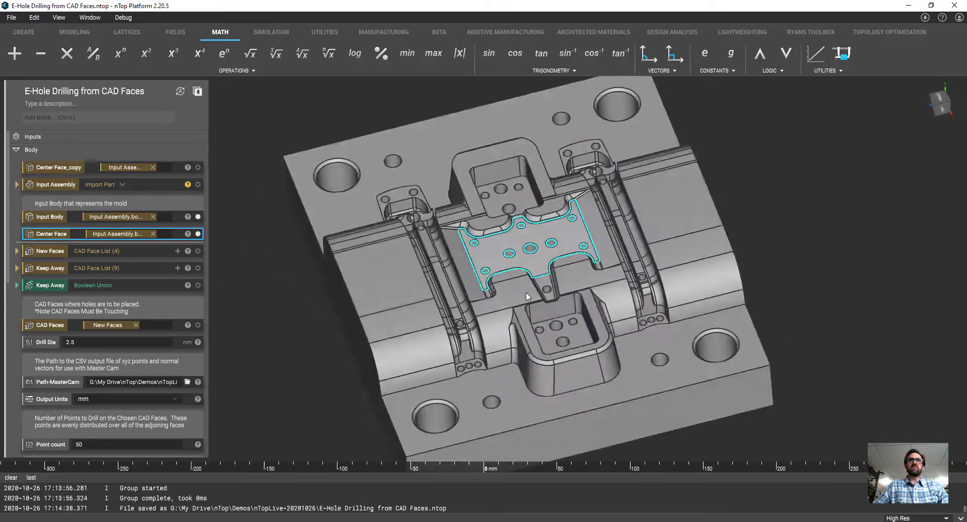
scroll(526, 292, "up", 5)
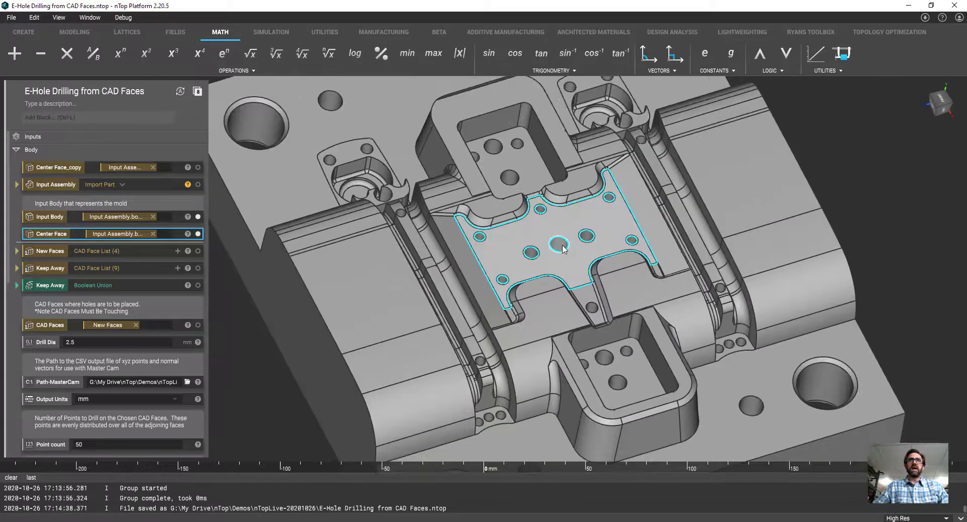
left_click(563, 248)
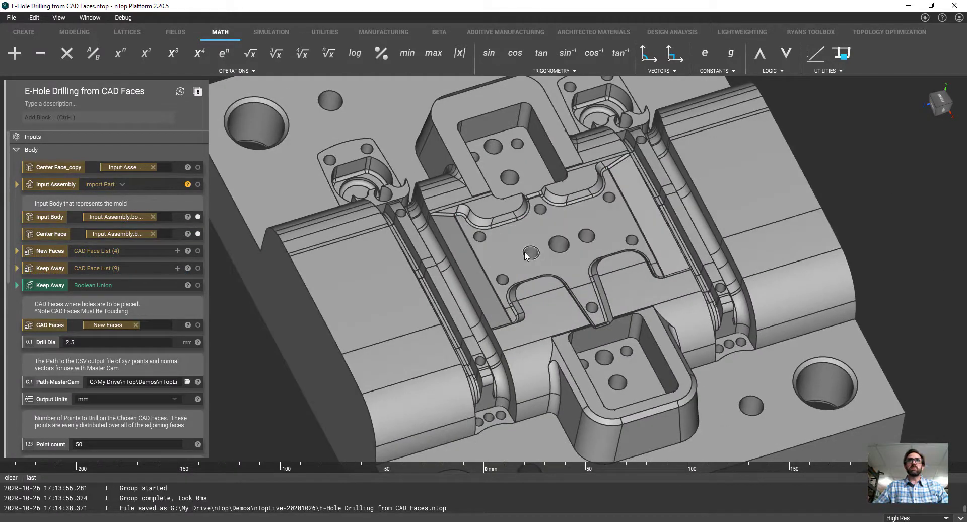
scroll(576, 257, "down", 3)
right_click_drag(572, 253, 473, 234)
- Display the Keep Away CAD Face List on the mold and inspect its hole faces from several angles
left_click(138, 268)
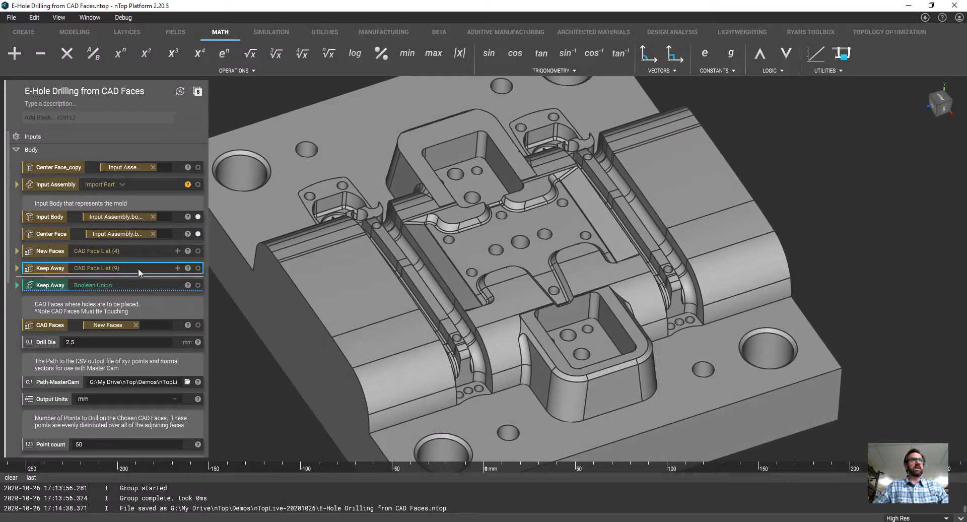
left_click(198, 268)
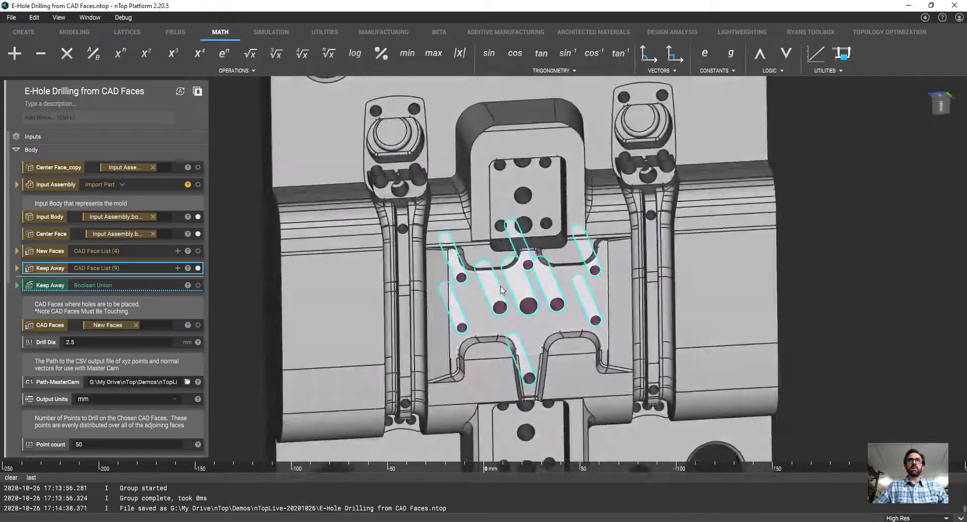
scroll(502, 288, "down", 2)
right_click_drag(501, 288, 544, 267)
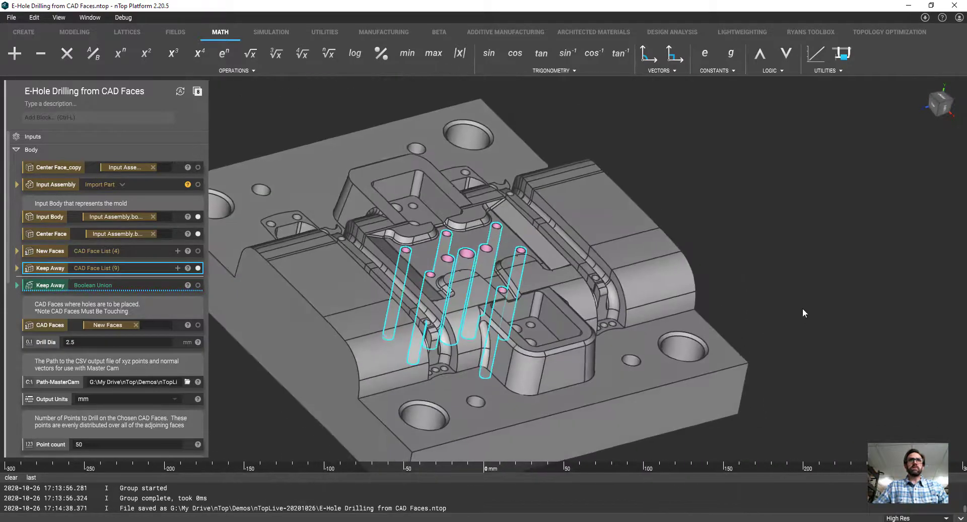
left_click(802, 308)
right_click_drag(803, 307, 780, 296)
left_click(168, 268)
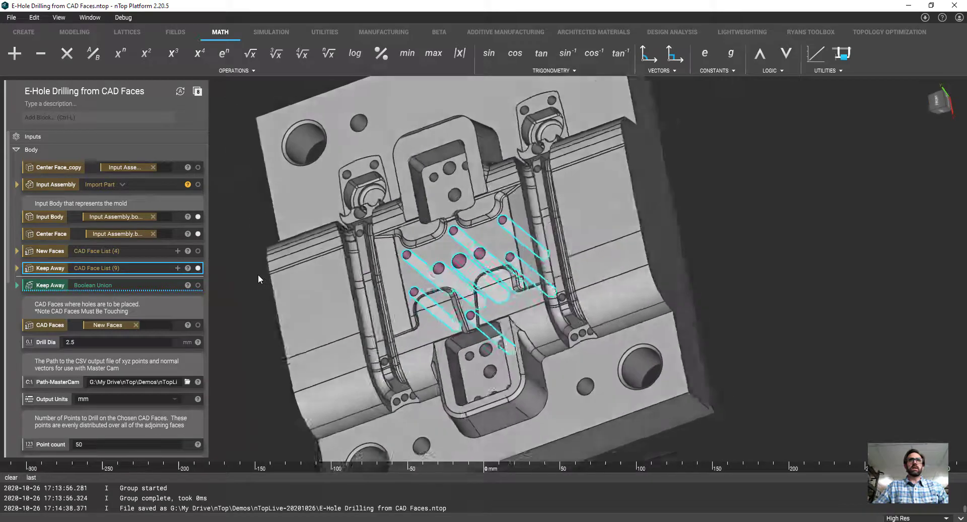
right_click_drag(258, 279, 439, 284)
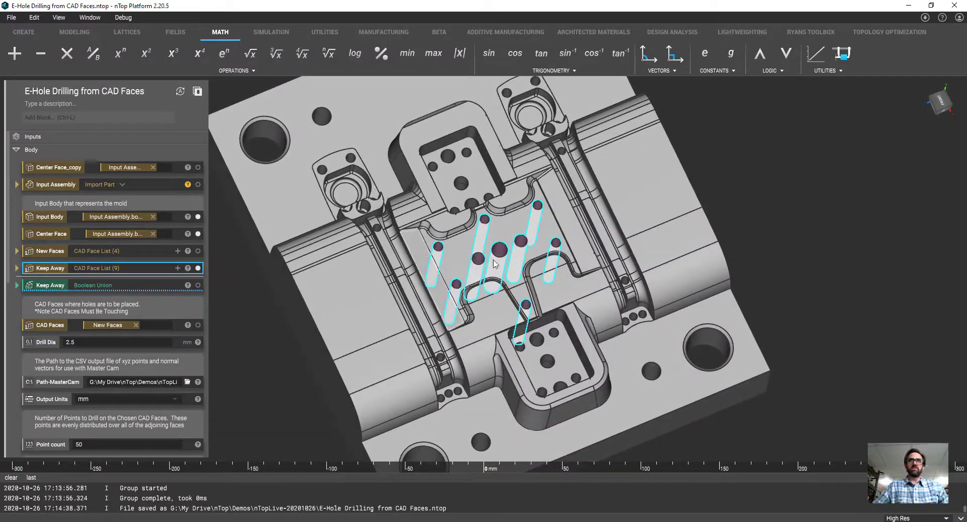
scroll(418, 292, "up", 2)
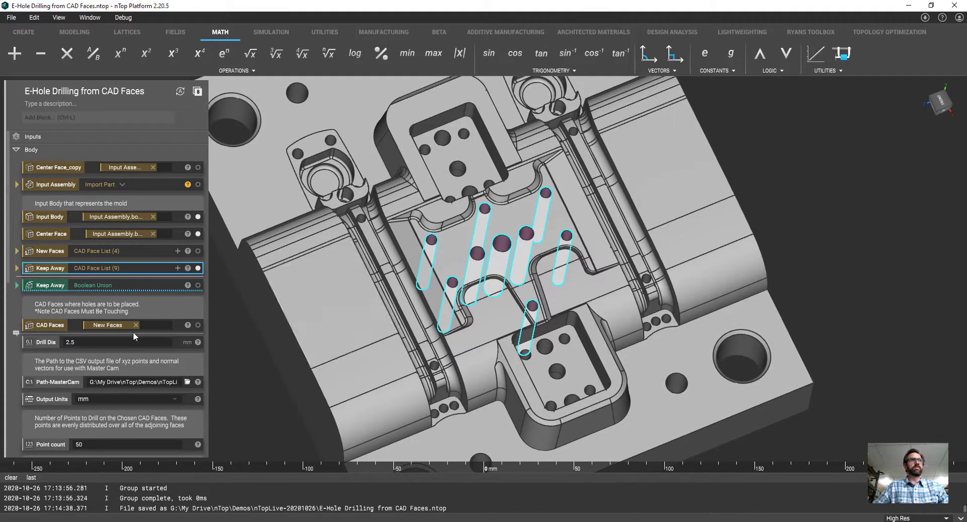
- Display the Keep Away Boolean Union on its own and lower the render quality to Low Res
left_click(136, 284)
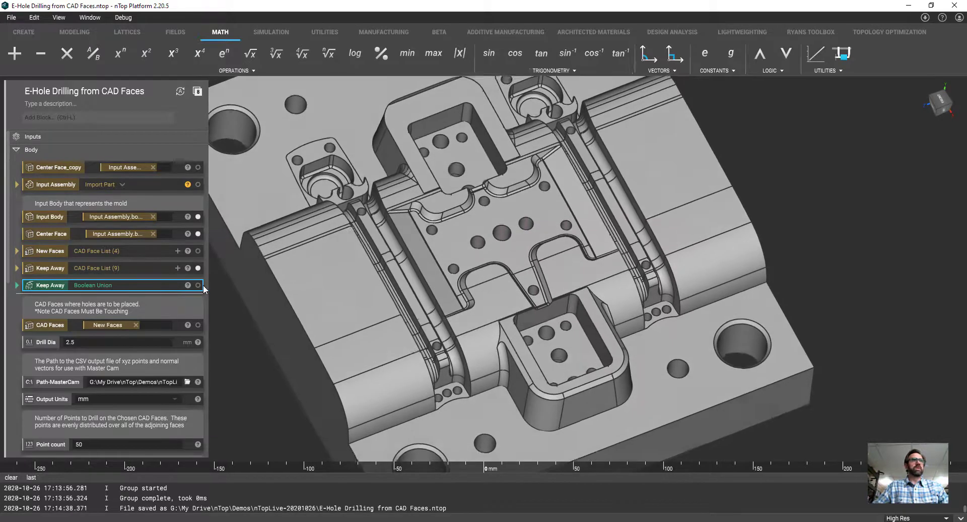
left_click(198, 285)
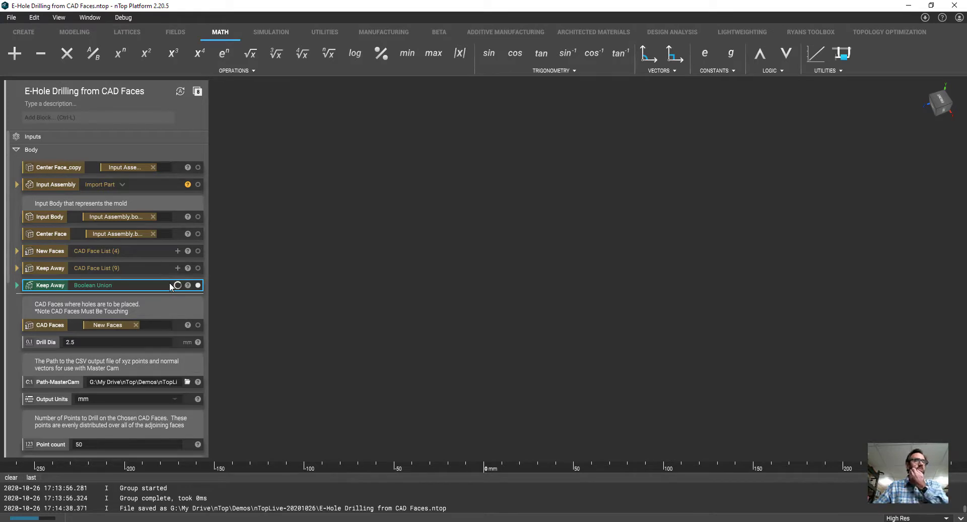
left_click(917, 518)
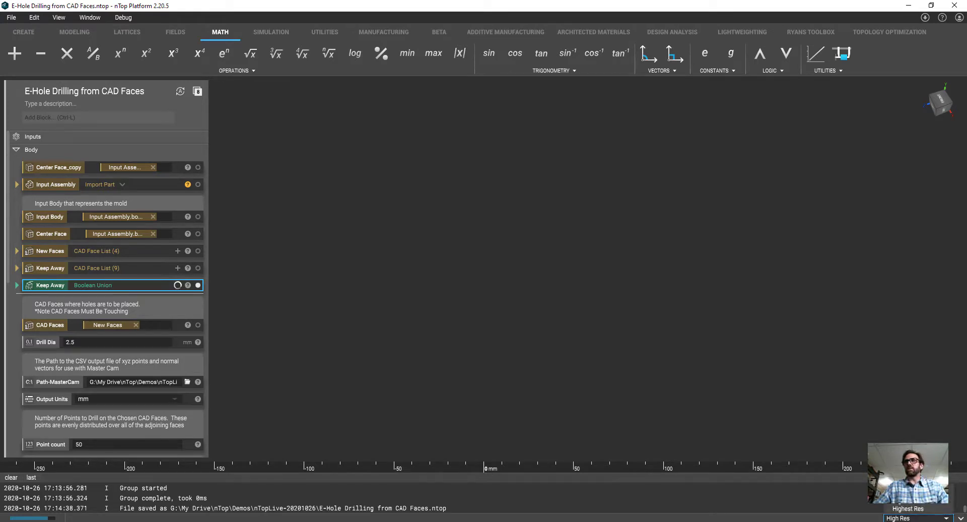
left_click(907, 486)
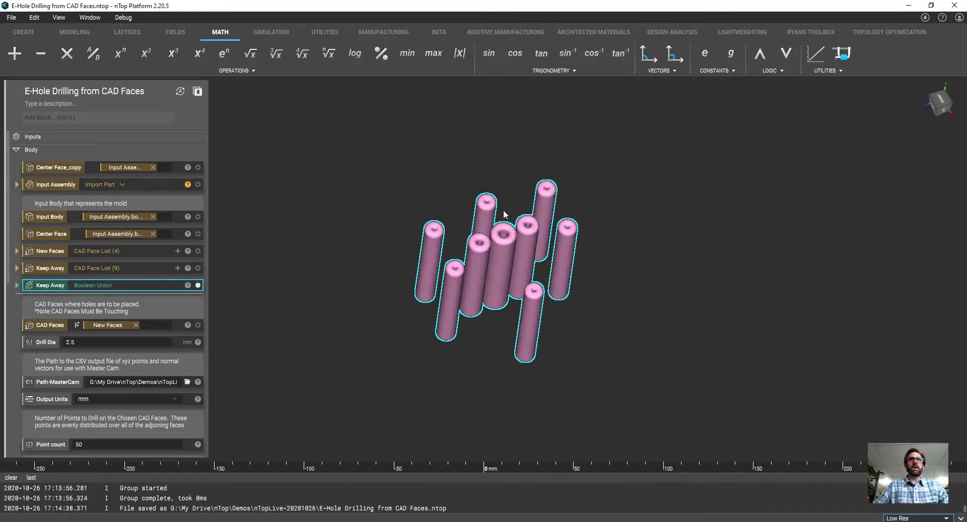
scroll(341, 275, "up", 3)
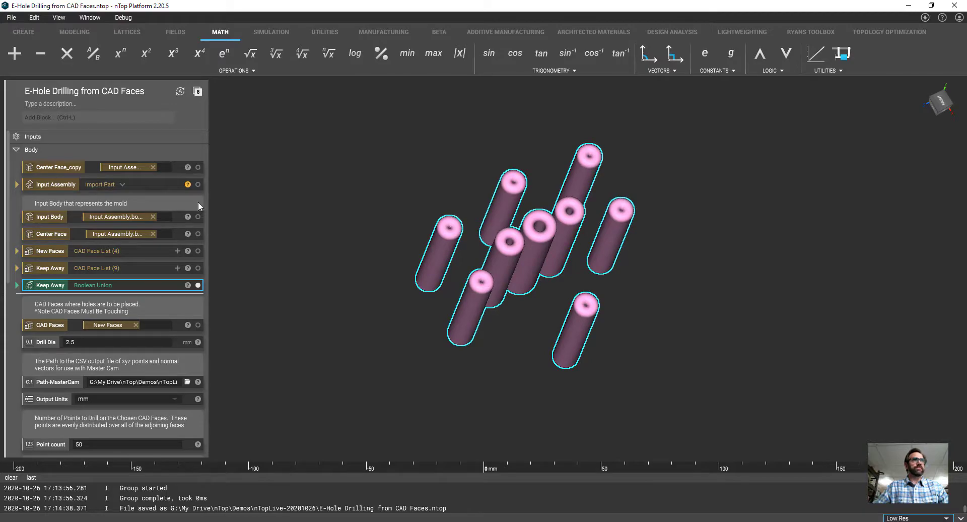
- Display the Input Body with the Keep Away union to inspect the zones around the holes, and hide the union
left_click(198, 216)
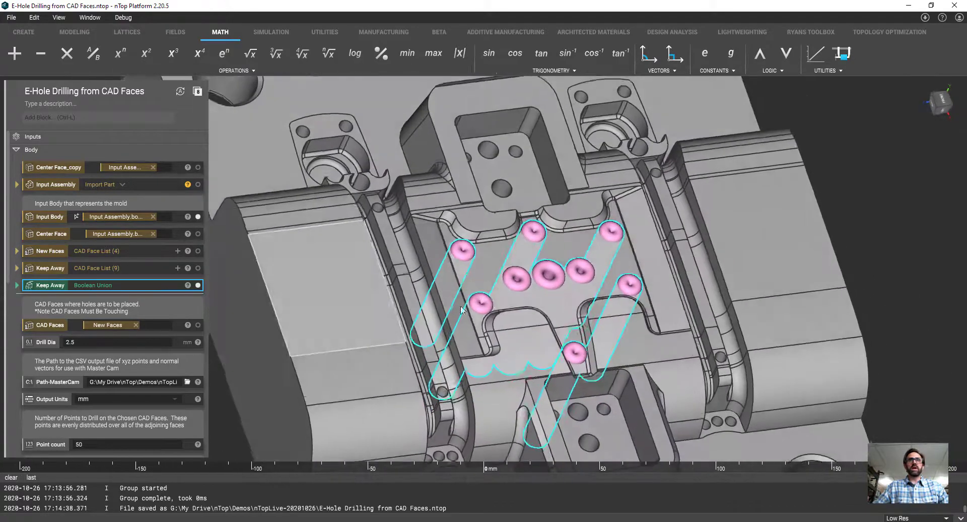
right_click_drag(461, 310, 437, 230)
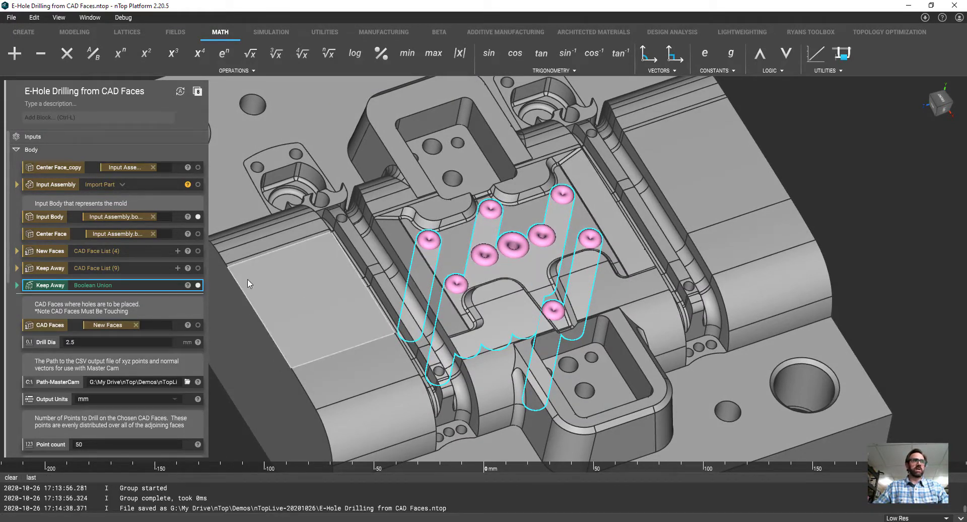
scroll(153, 338, "down", 3)
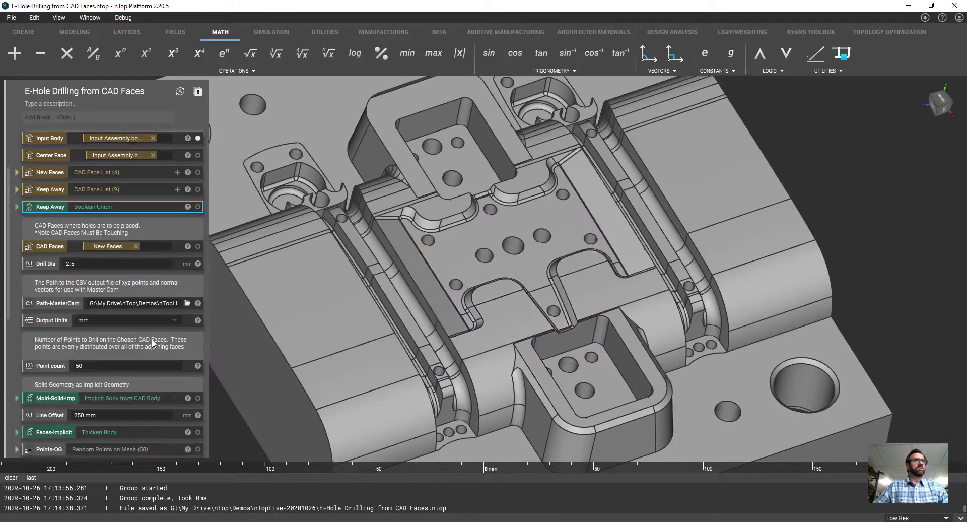
- Display the Mold-Solid-Imp implicit body on its own and inspect the whole mold
scroll(152, 337, "down", 3)
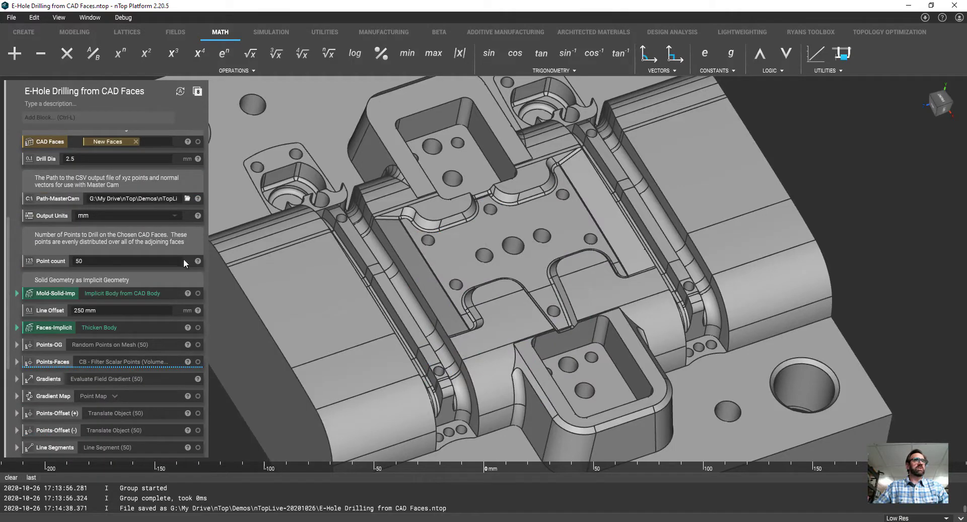
left_click(129, 292)
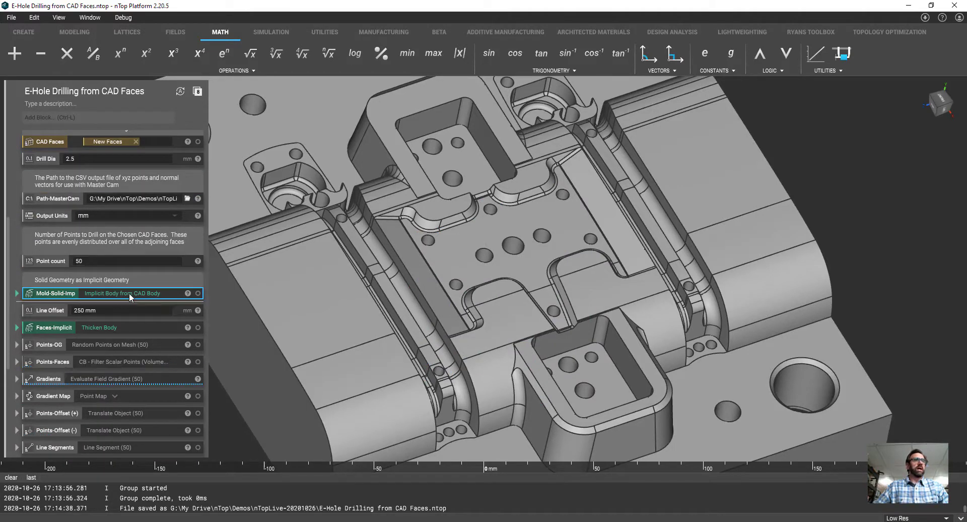
scroll(129, 292, "down", 3)
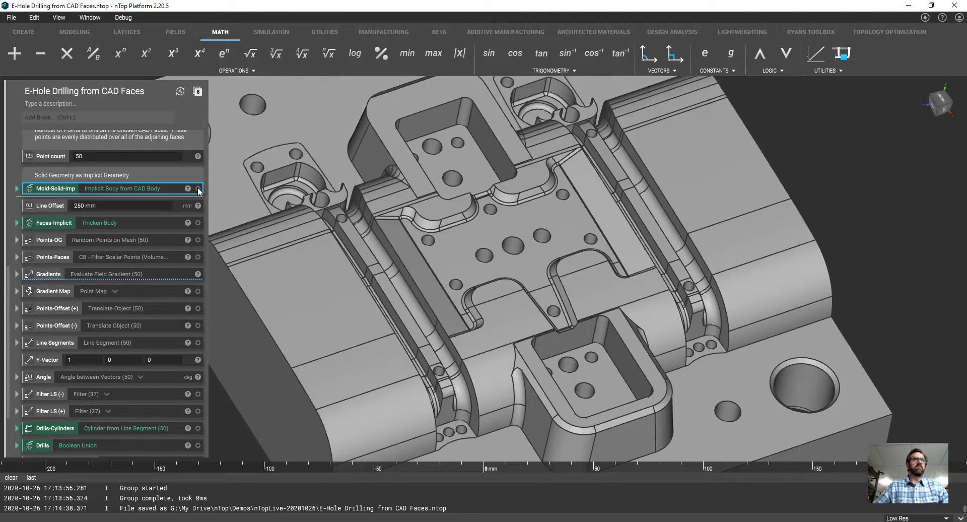
key("i")
scroll(449, 275, "down", 3)
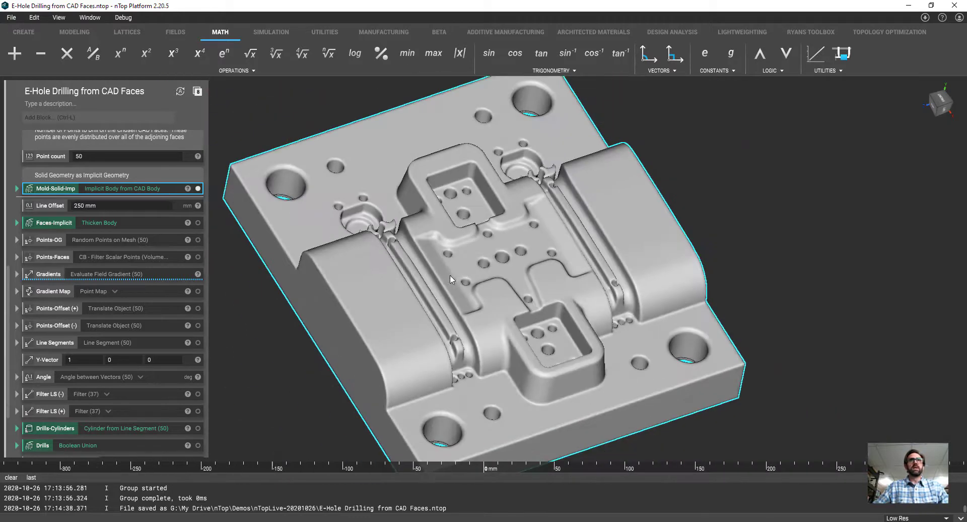
right_click_drag(450, 275, 494, 255)
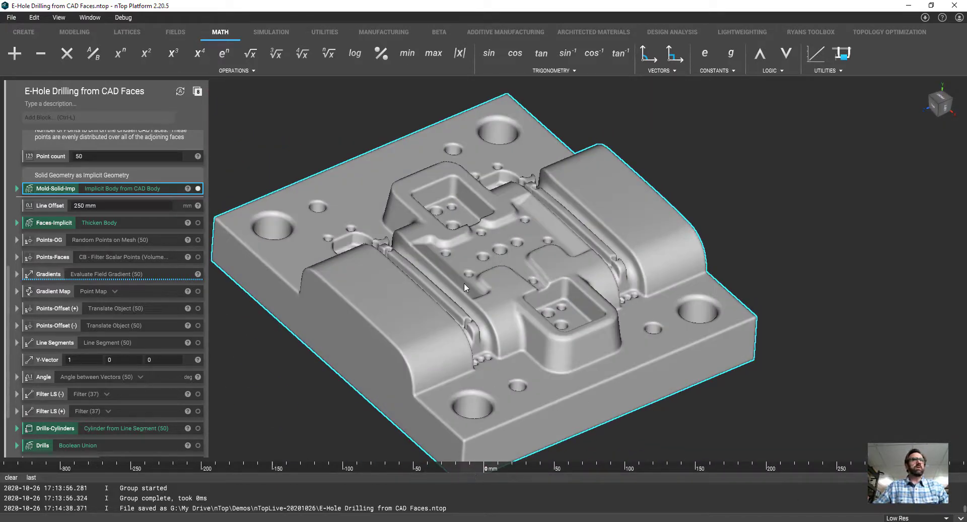
mouse_move(582, 295)
right_mouse_down()
mouse_move(571, 297)
mouse_move(580, 282)
right_mouse_up()
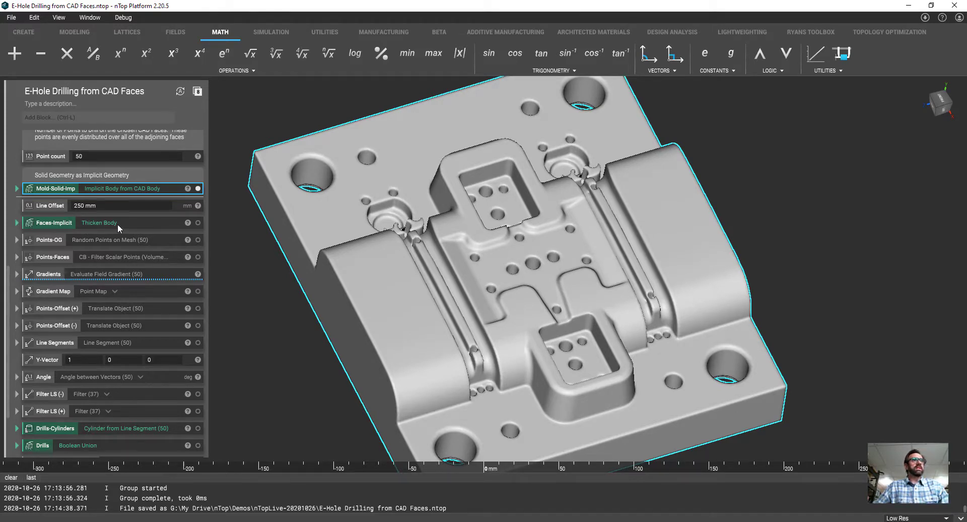
- Isolate the Faces-Implicit thickened body, switch the display back to Mold-Solid-Imp, and review the remaining blocks
left_click(198, 223)
left_click(154, 226)
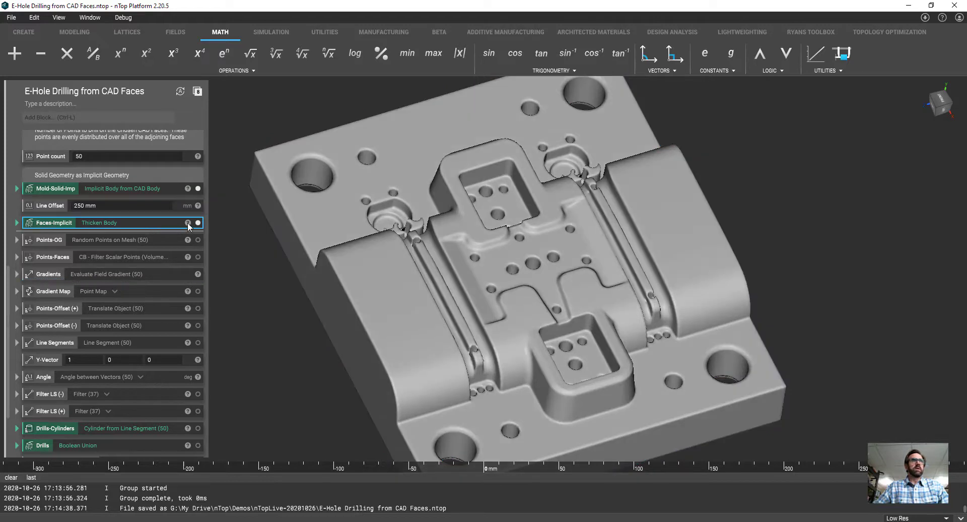
key("i")
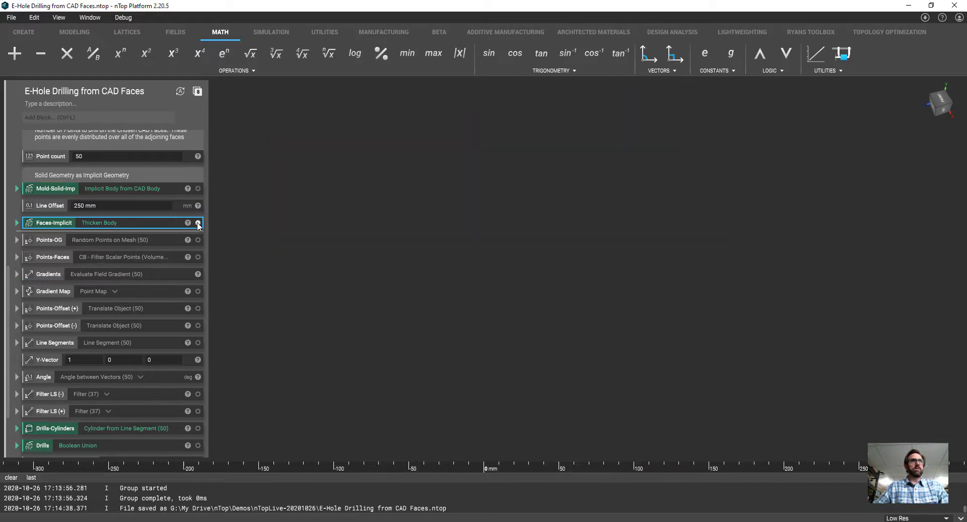
left_click(198, 189)
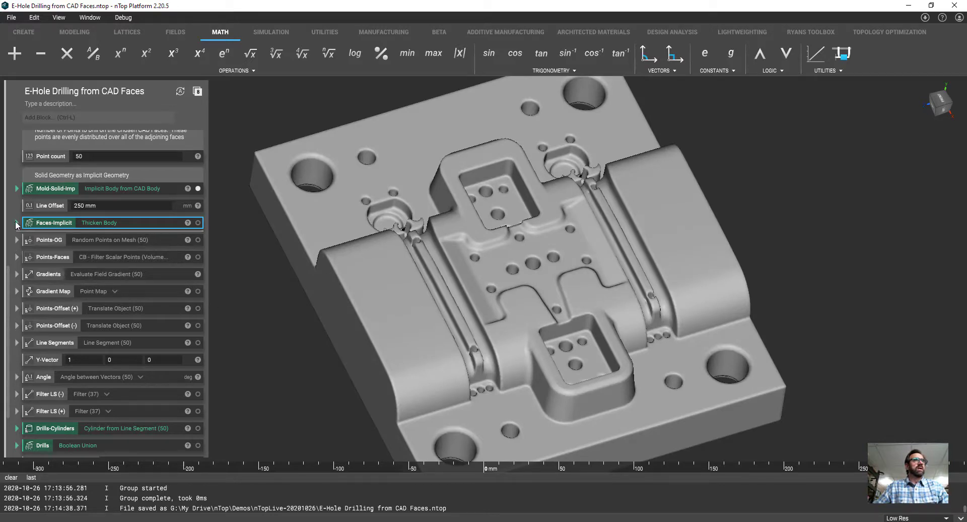
scroll(69, 292, "down", 3)
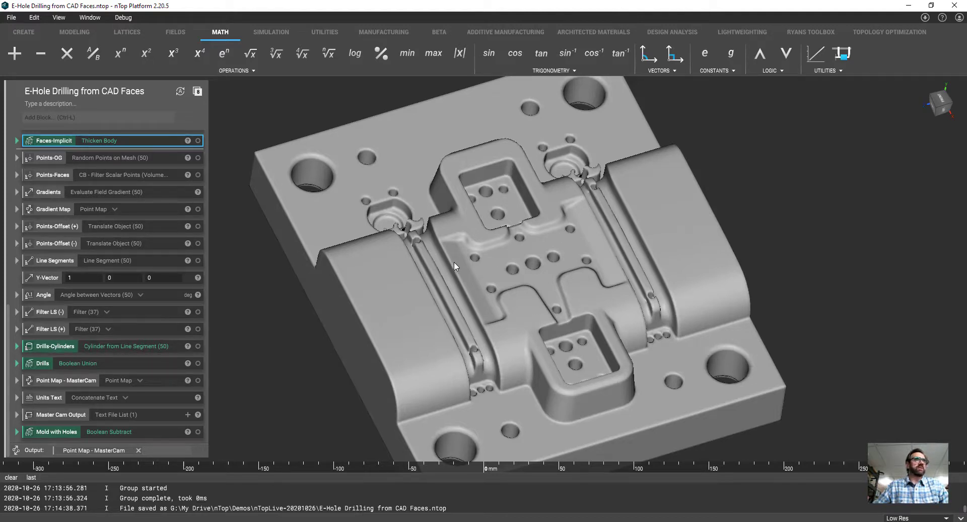
scroll(52, 208, "up", 2)
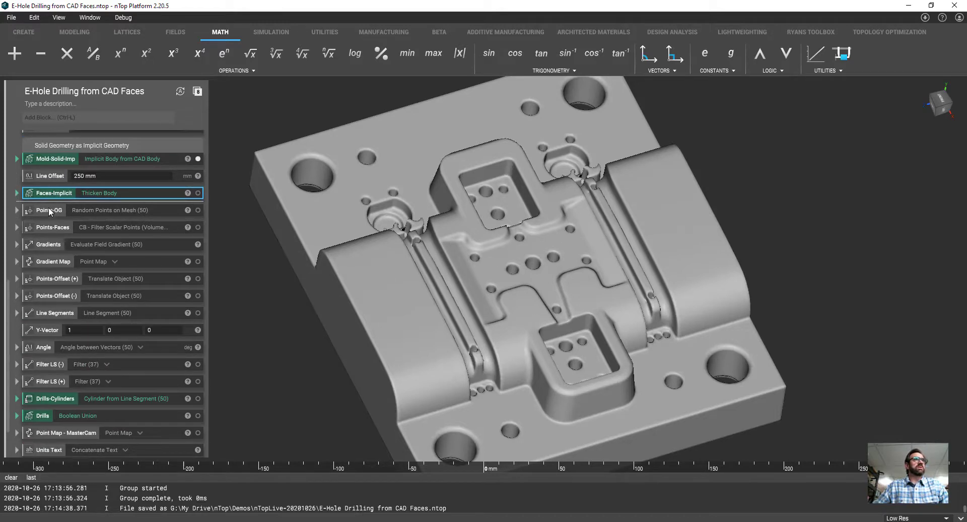
- Expand the Points-OG block and display the Mesh from CAD Body nested inside it
left_click(17, 210)
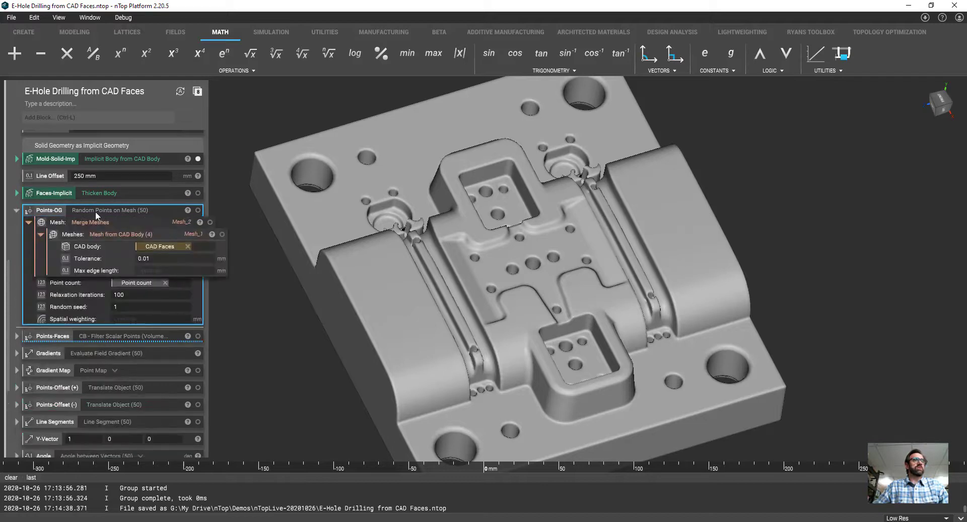
left_click(222, 235)
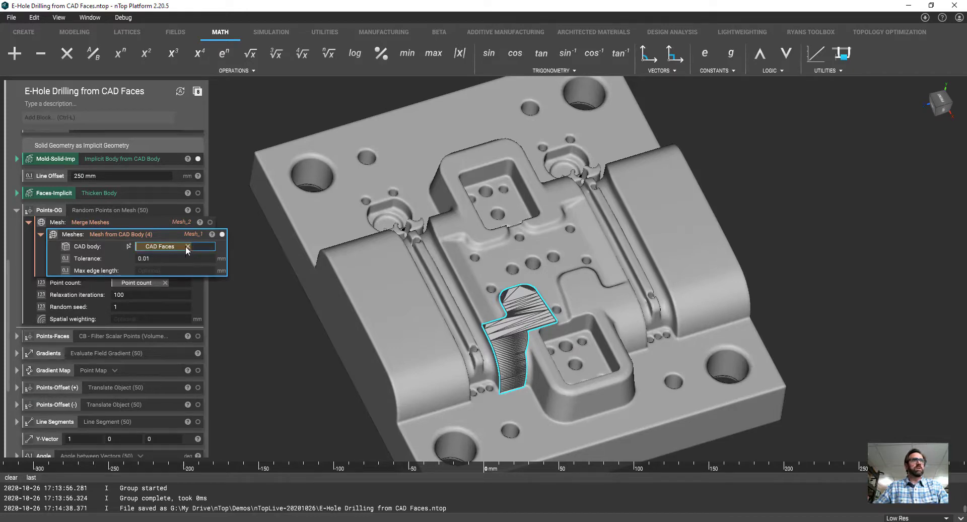
left_click(188, 246)
key("ctrl+z")
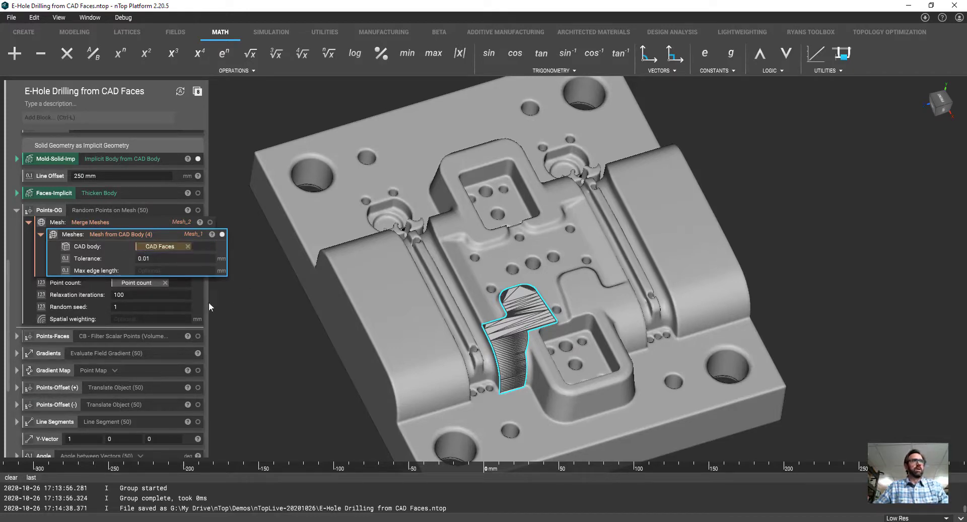
- Replace the New Faces input of the CAD Faces block with the Center Face
scroll(133, 241, "up", 8)
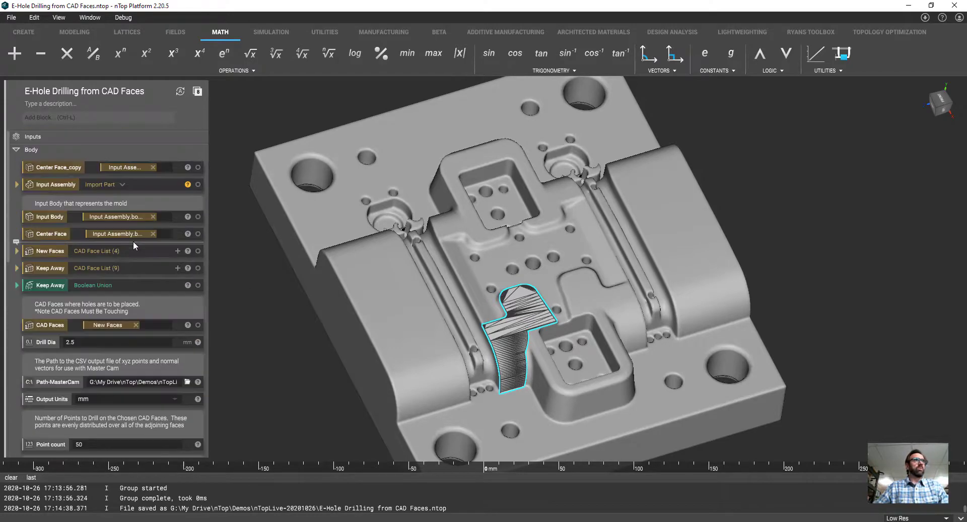
left_click(58, 238)
left_click_drag(54, 237, 166, 327)
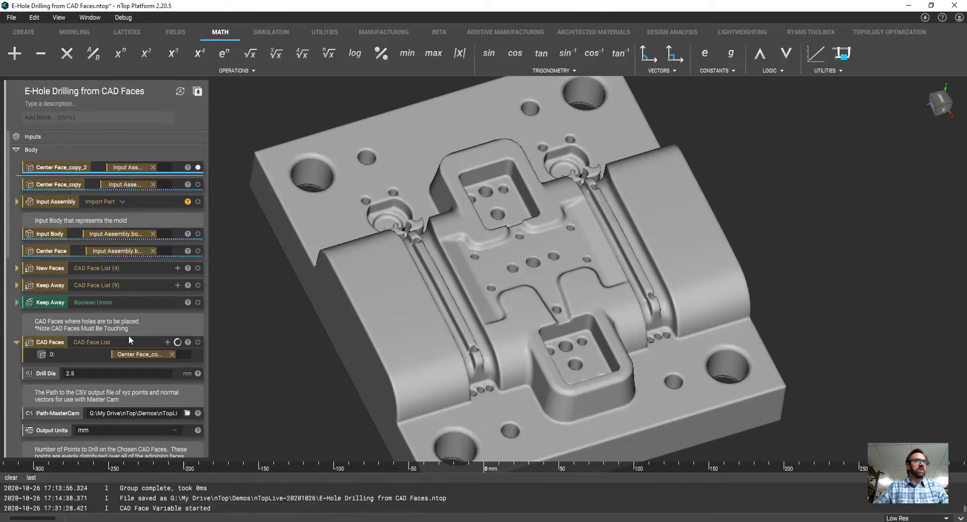
- Isolate the Mesh from CAD Body in the Points-OG block and inspect the center face mesh
scroll(165, 391, "down", 10)
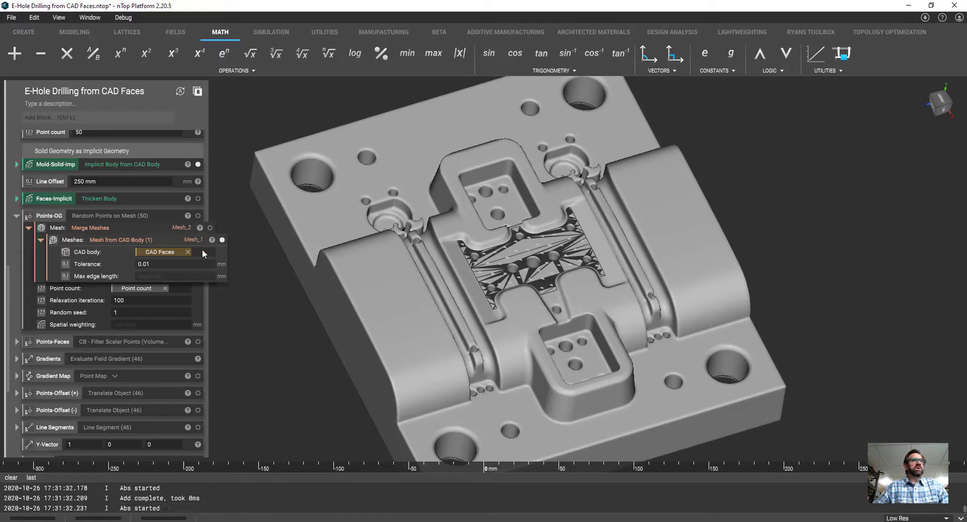
left_click(180, 241)
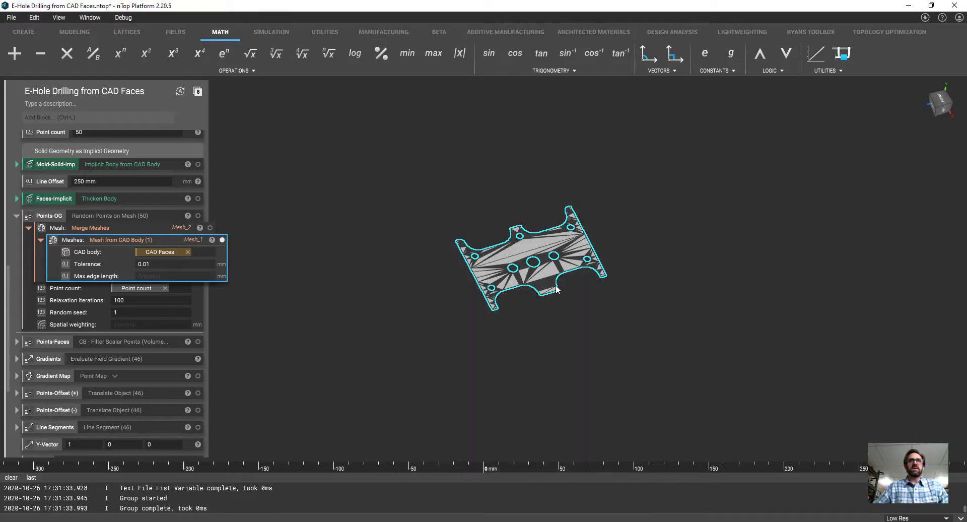
scroll(557, 290, "up", 9)
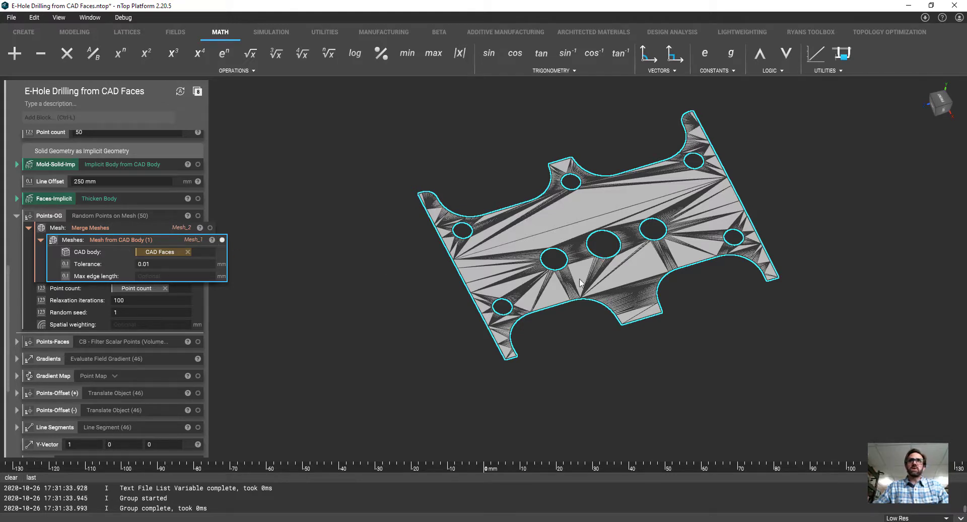
right_click_drag(580, 283, 571, 245)
middle_click_drag(589, 239, 525, 280)
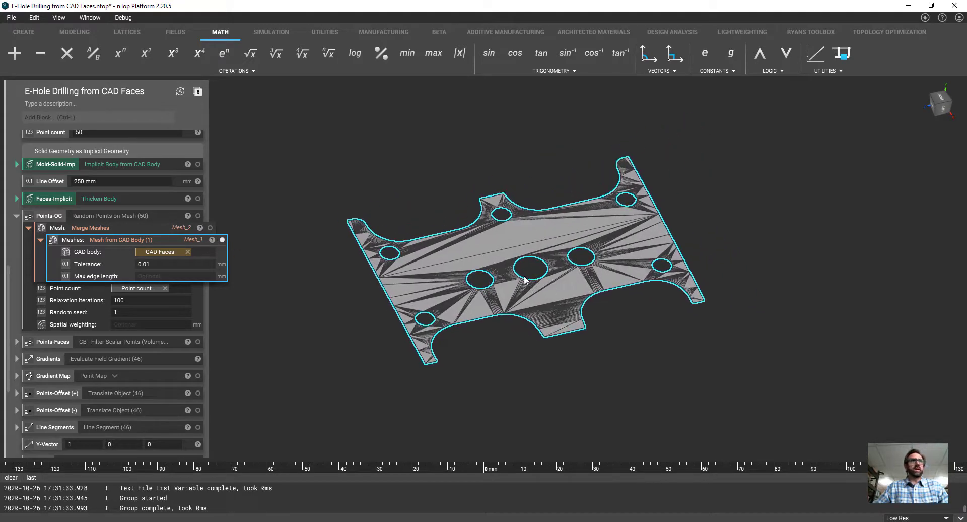
- Check the Merge Meshes result, hide it, and display the Points-OG random points together with the Mesh from CAD Body
left_click(210, 228)
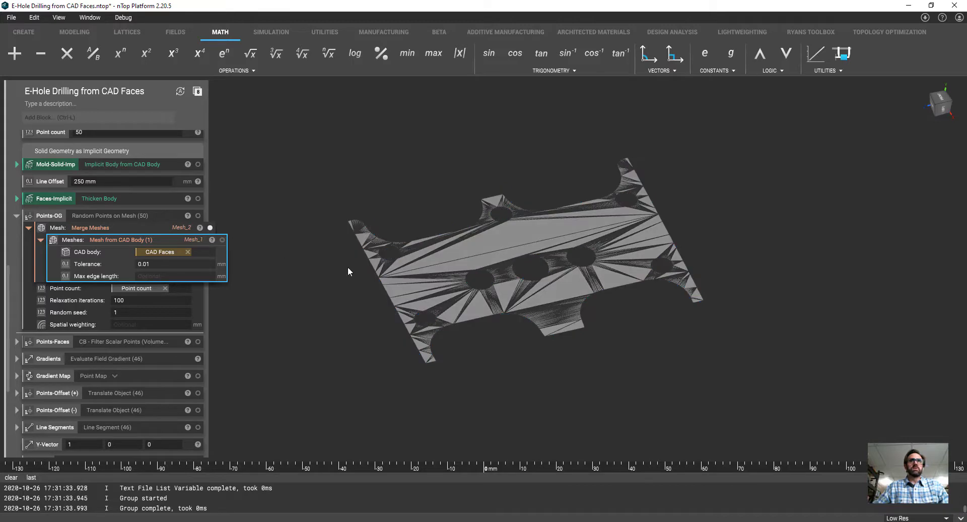
left_click(210, 228)
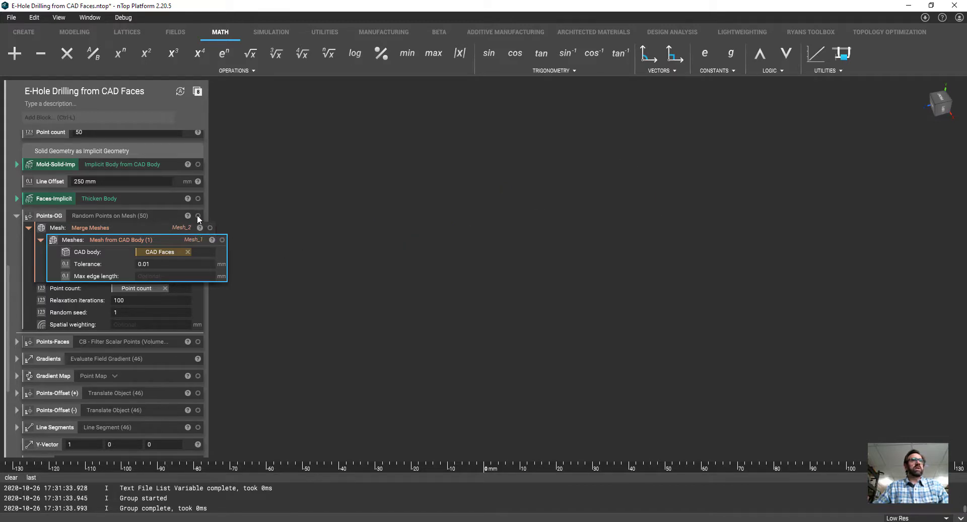
left_click(198, 216)
left_click(223, 240)
mouse_move(483, 316)
right_mouse_down()
mouse_move(491, 282)
mouse_move(501, 311)
right_mouse_up()
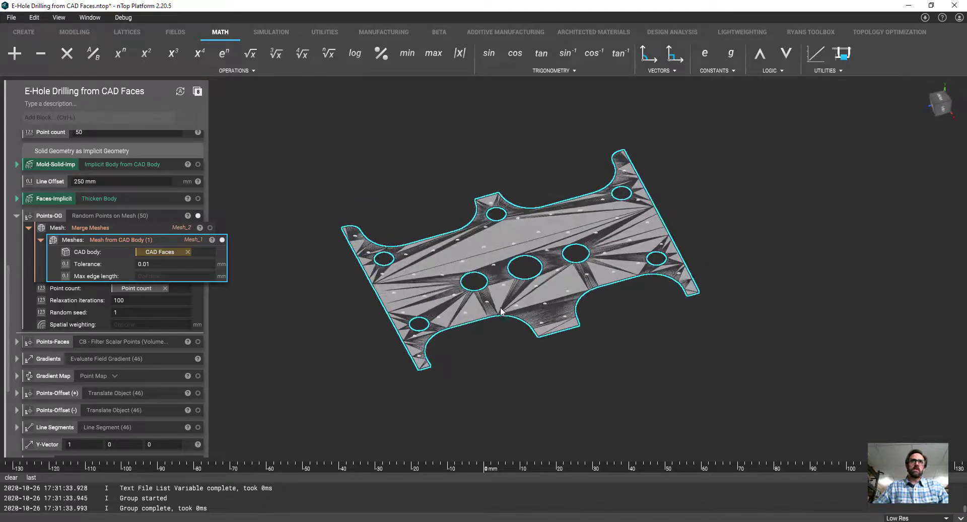
- Set the Point count to 250
scroll(138, 259, "up", 2)
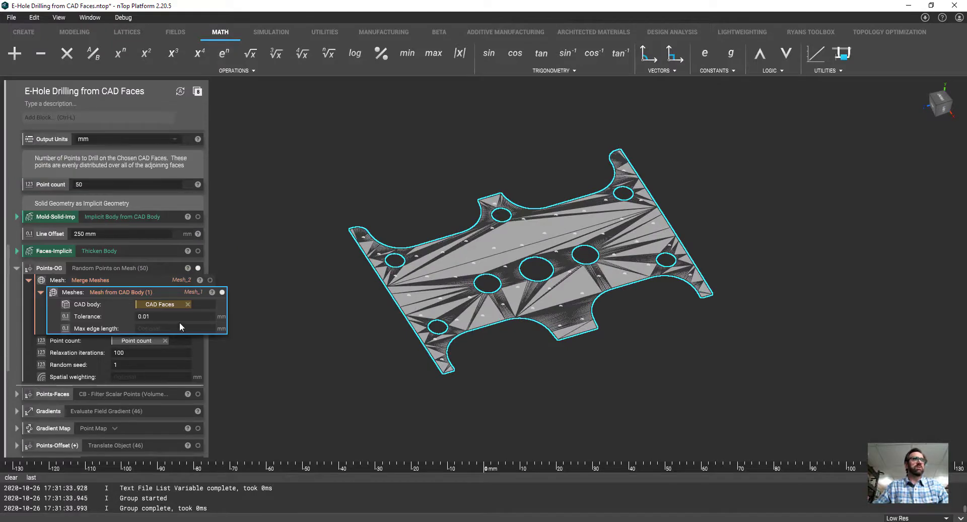
scroll(166, 297, "up", 2)
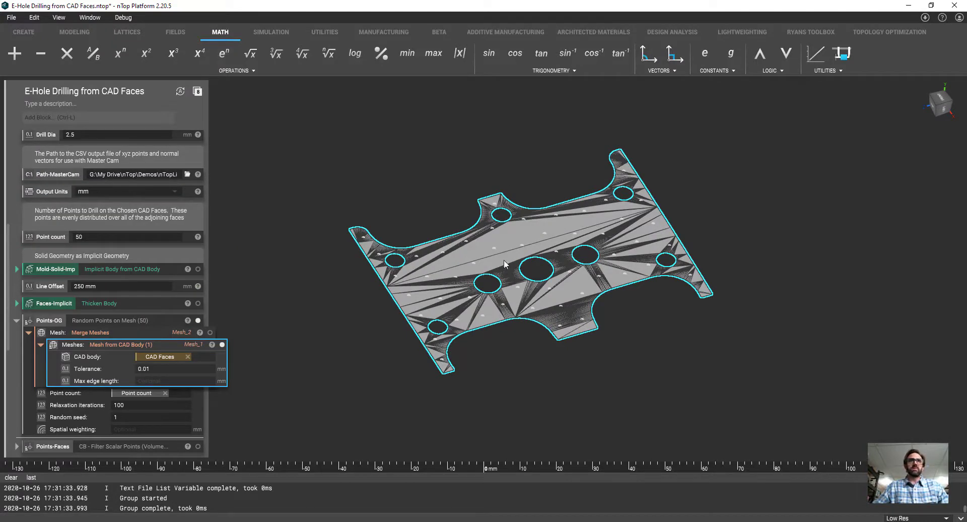
scroll(504, 259, "up", 3)
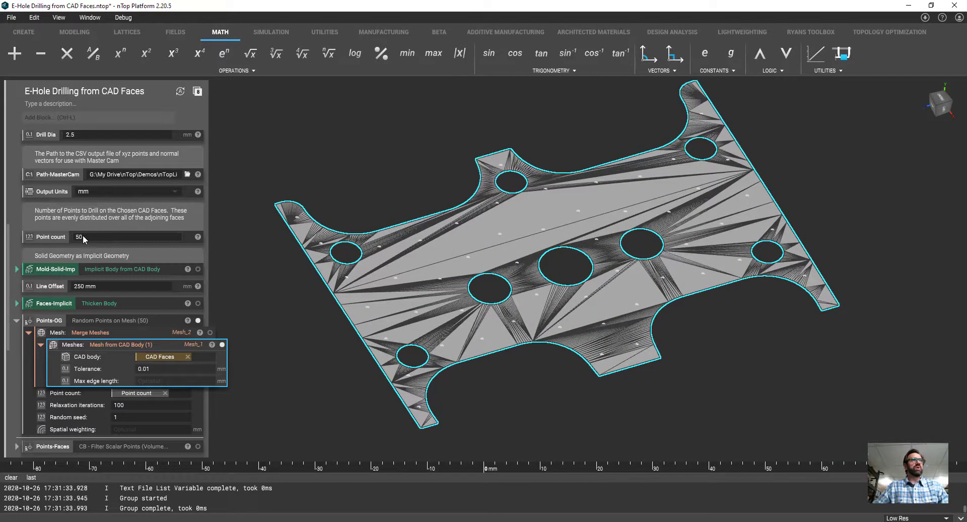
scroll(83, 238, "up", 3)
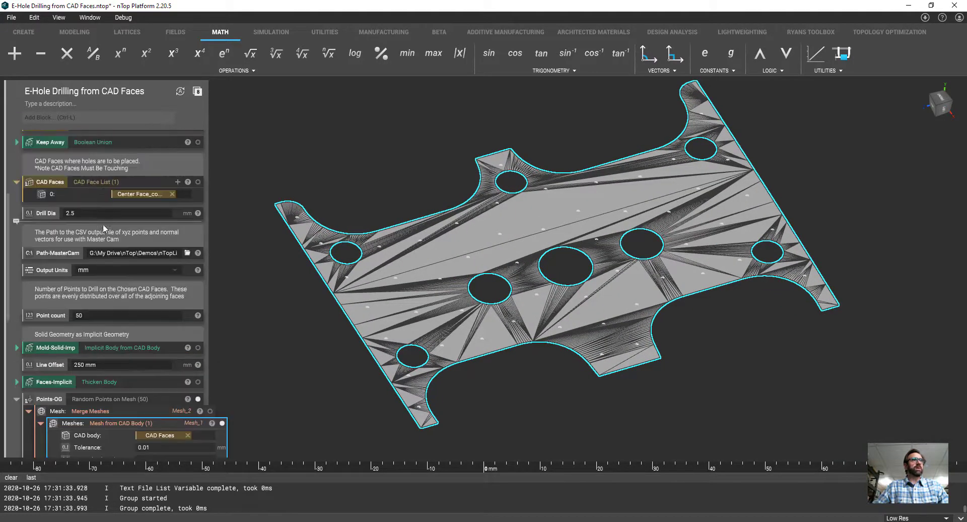
left_click(90, 313)
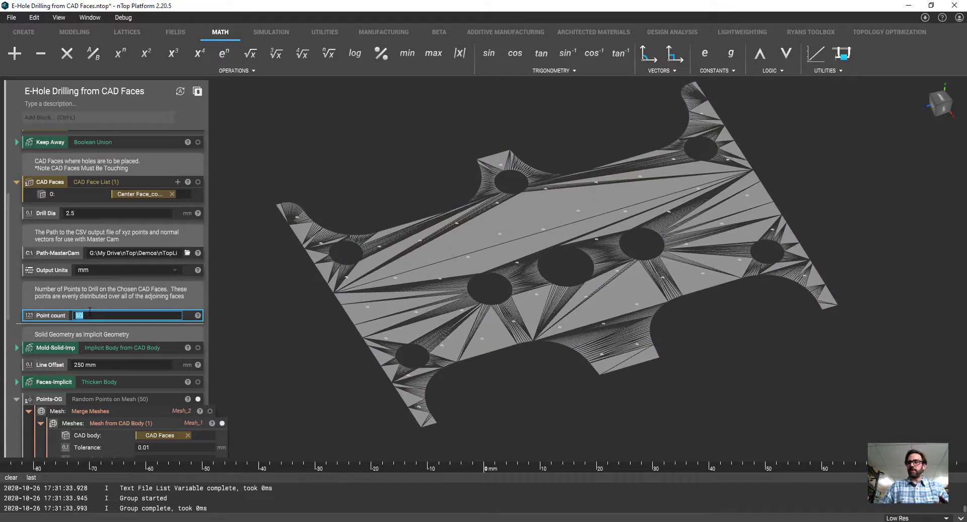
type("250")
key("Return")
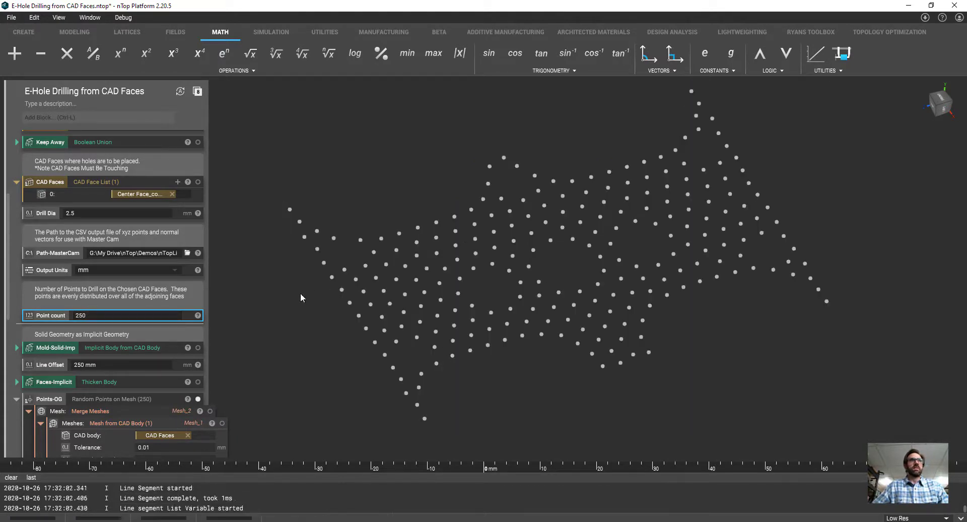
- Display the Mesh from CAD Body with the random points again and examine the points around the existing holes
scroll(137, 356, "down", 3)
left_click(222, 318)
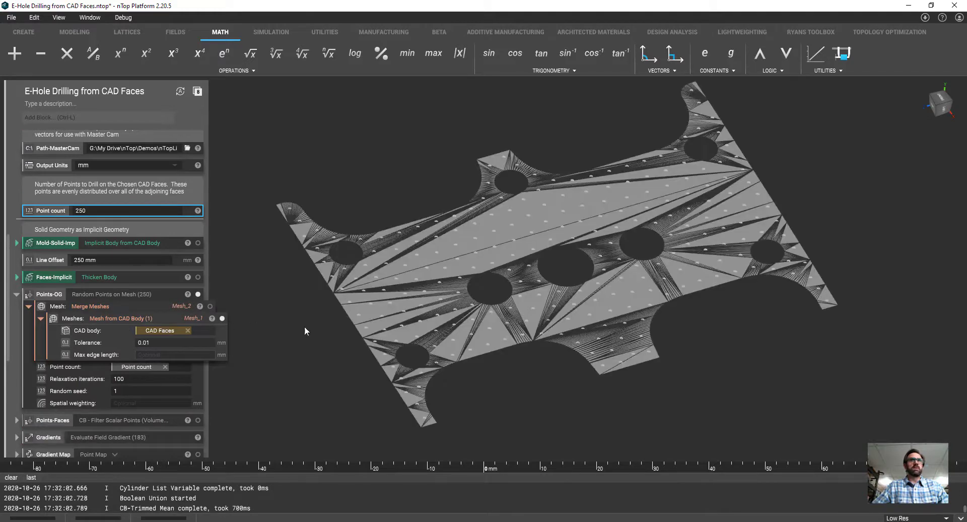
right_click_drag(455, 296, 486, 220)
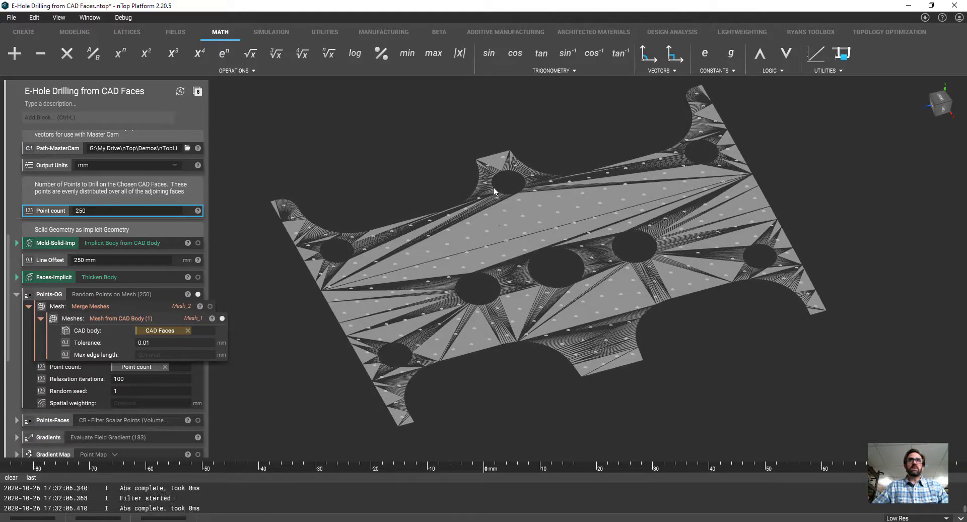
scroll(410, 255, "up", 3)
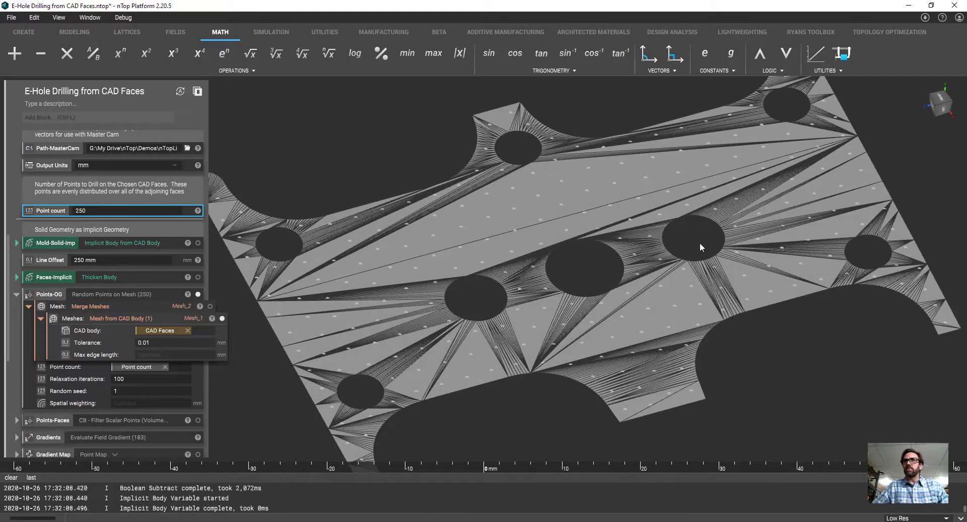
key("ctrl+2")
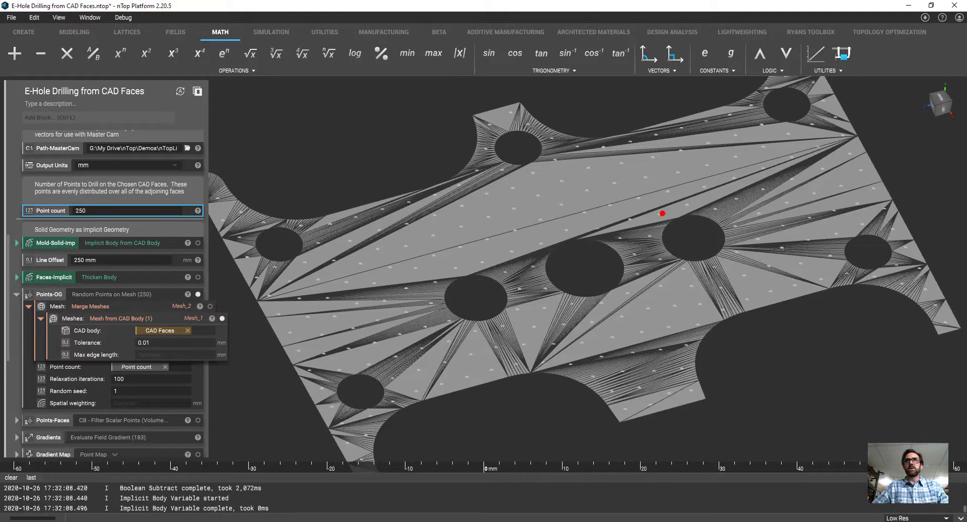
mouse_move(662, 212)
left_mouse_down()
mouse_move(731, 236)
mouse_move(689, 275)
left_mouse_up()
key("Escape")
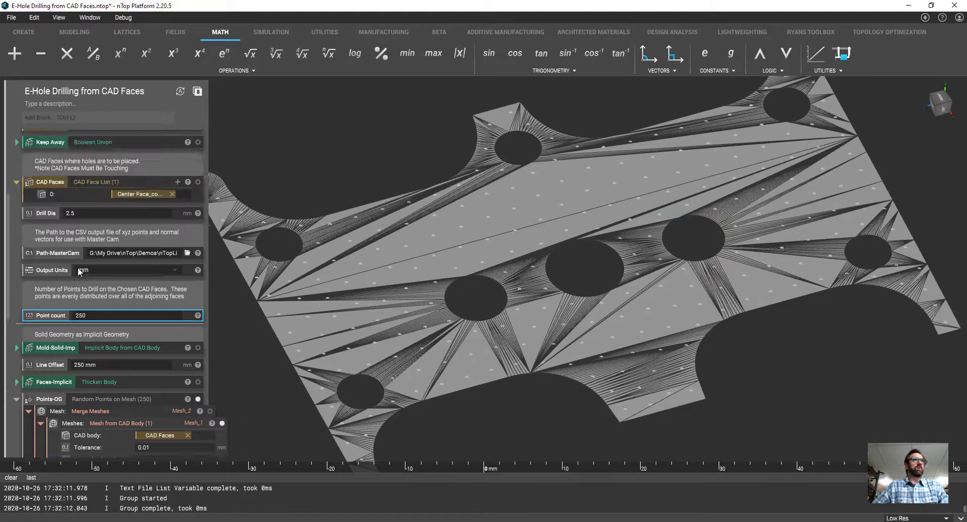
- Toggle the Keep Away Boolean Union on and off to compare its zones with the random points, and leave it hidden
scroll(88, 264, "up", 5)
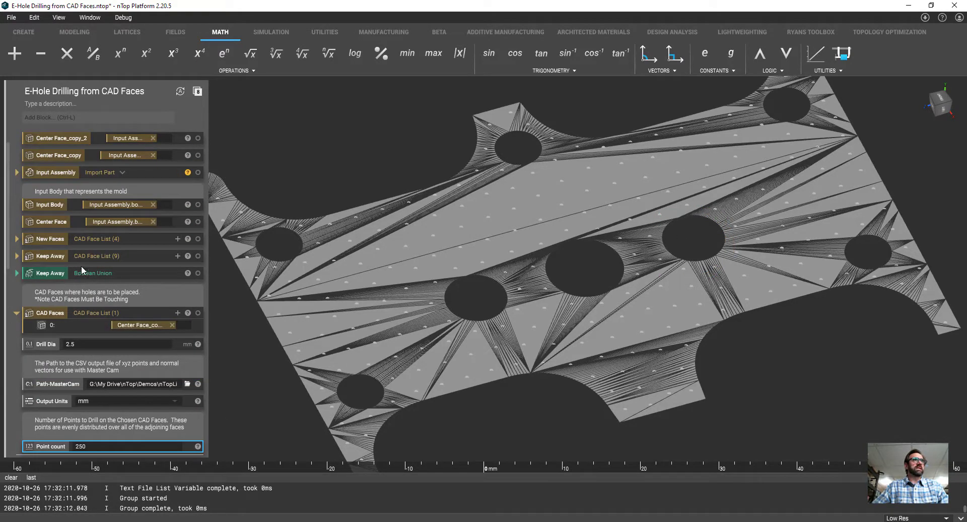
left_click(198, 273)
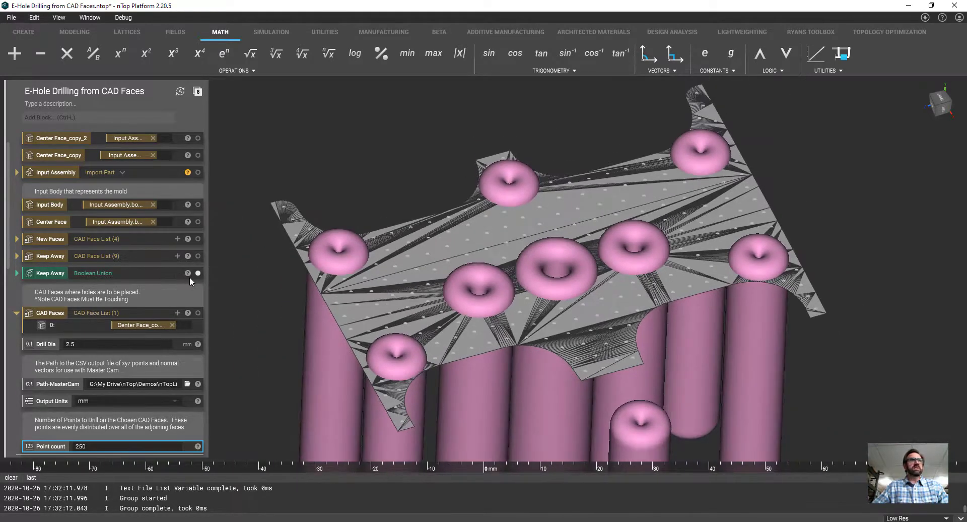
left_click(197, 273)
left_click(197, 273)
left_click(197, 273)
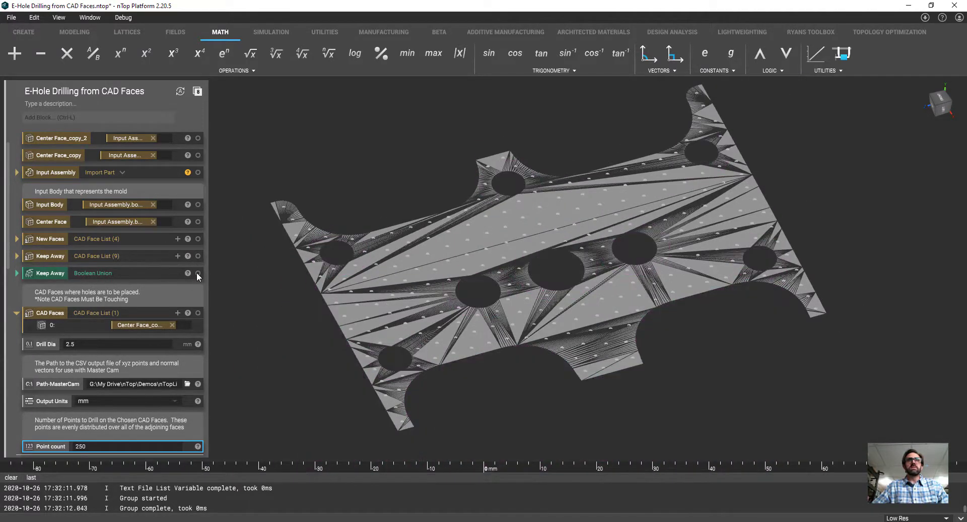
left_click(197, 273)
left_click(198, 273)
left_click(197, 273)
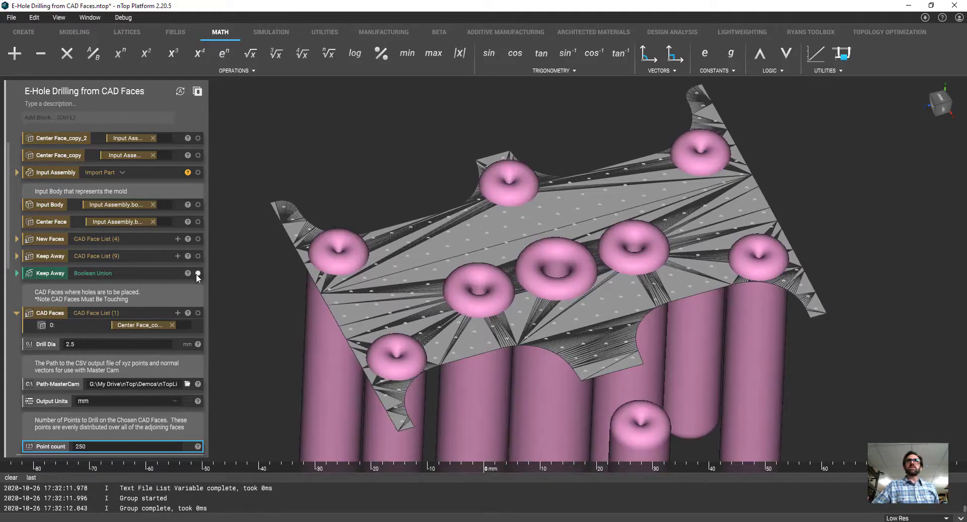
left_click(197, 273)
left_click(197, 274)
left_click(197, 274)
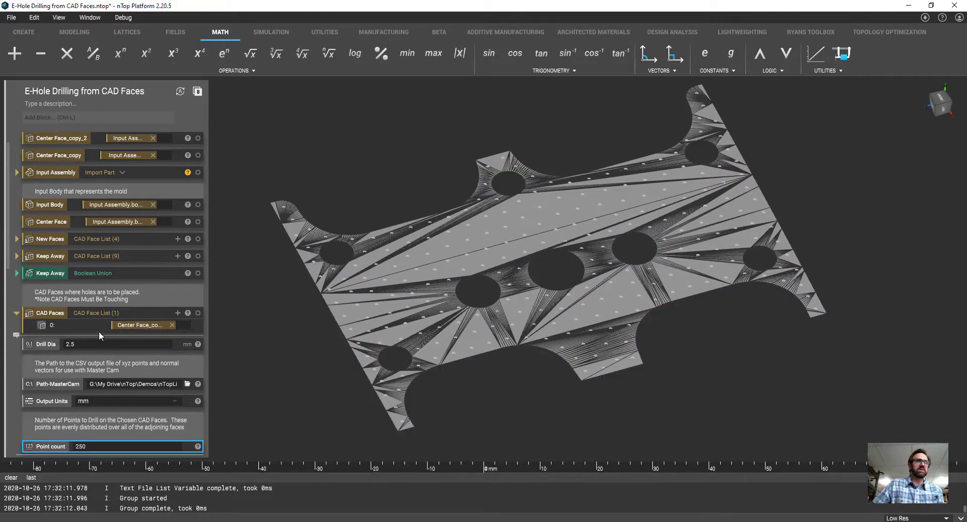
- Highlight the Points-OG random points on the center face mesh
scroll(101, 330, "down", 4)
scroll(109, 328, "down", 1)
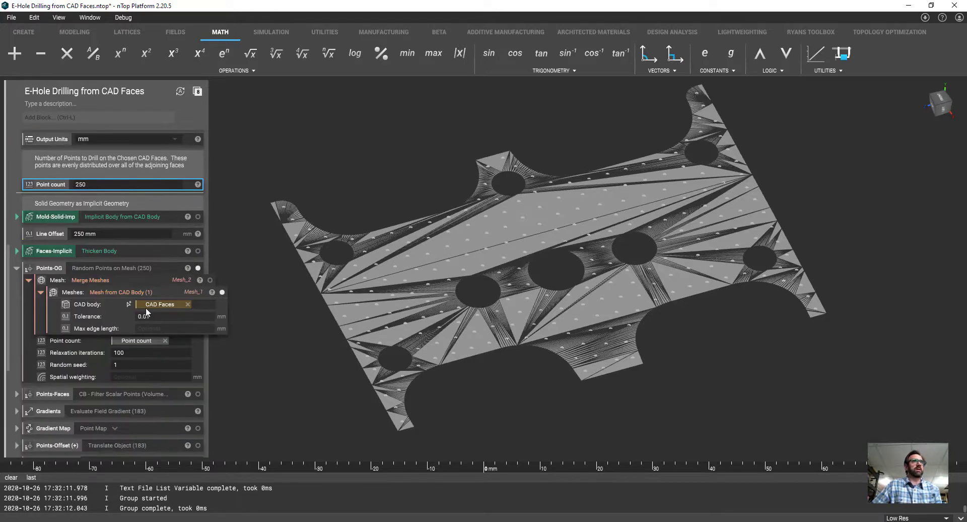
left_click(154, 266)
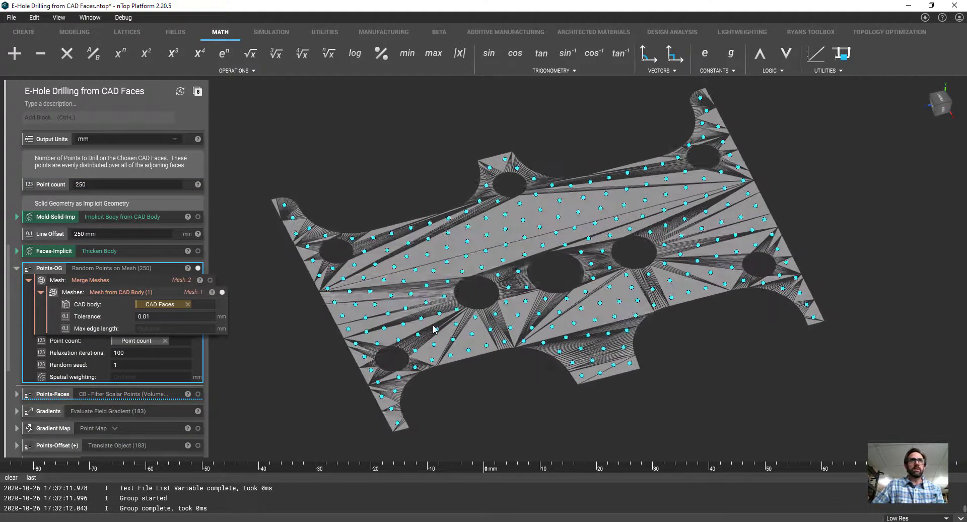
- Expand the Gradients block to review its scalar field and point inputs
scroll(200, 329, "down", 2)
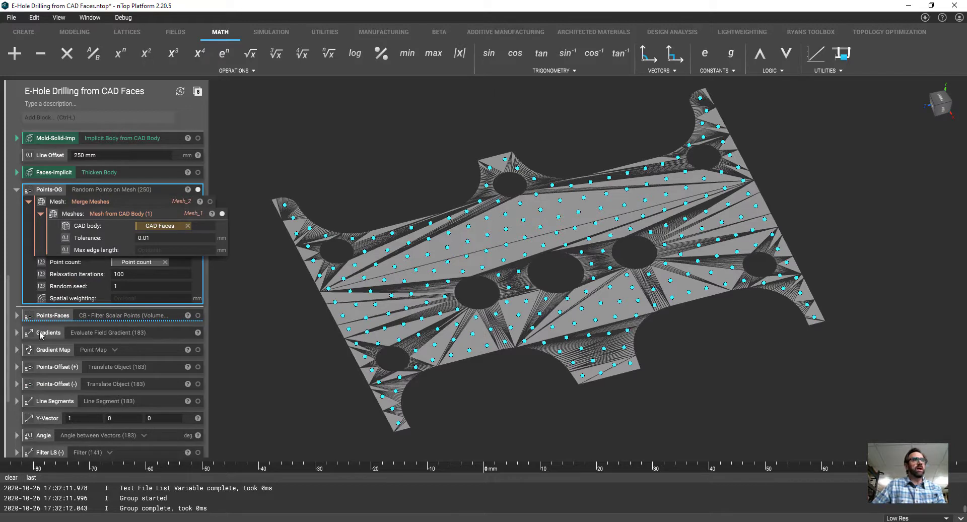
left_click(16, 333)
left_click(99, 332)
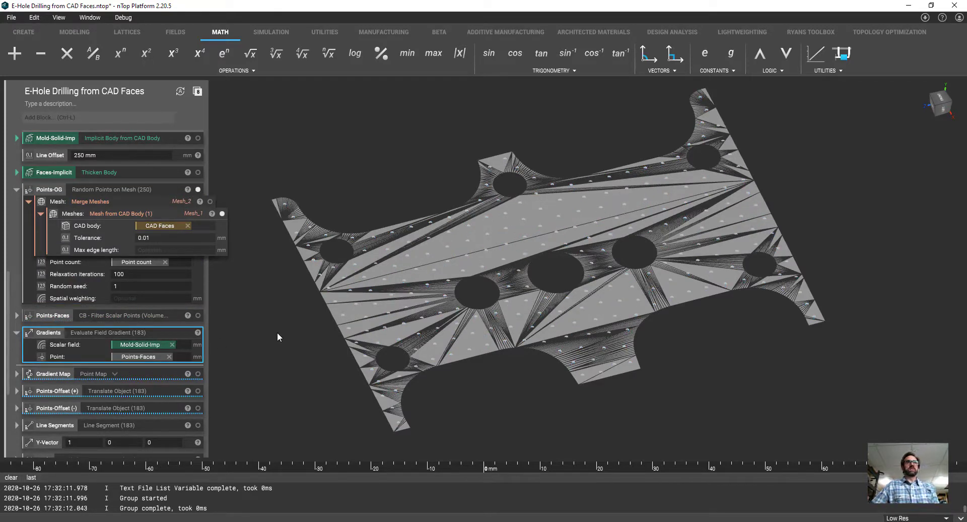
- Display the Mold-Solid-Imp implicit body together with the center face mesh and points, and inspect the mold
left_click(150, 141)
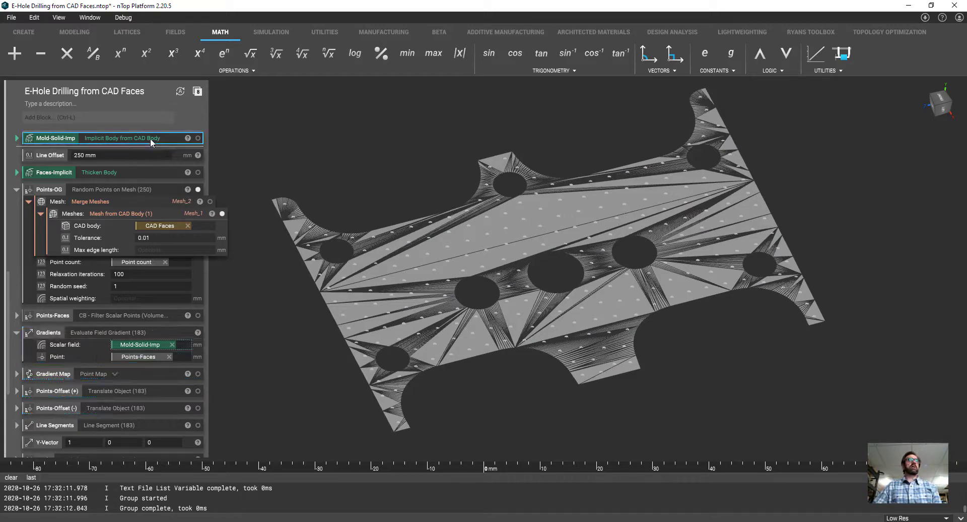
left_click(198, 138)
scroll(456, 287, "down", 8)
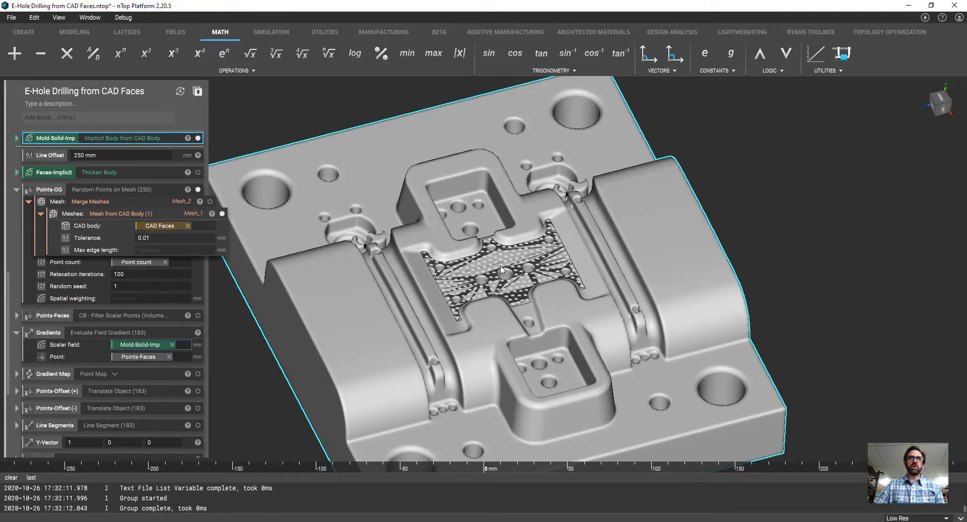
scroll(494, 275, "up", 2)
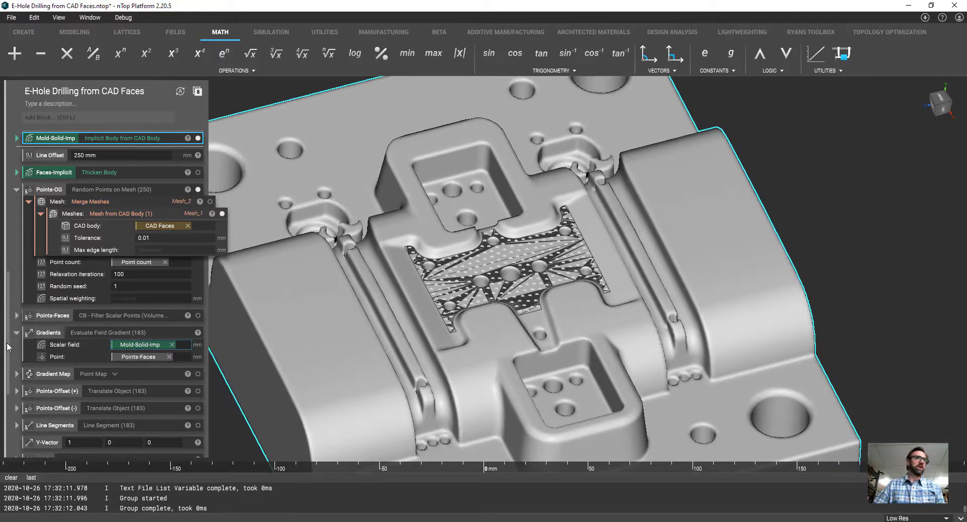
- Expand the Points-Faces block to review its Points-OG point list, Keep Away volume and Outside region
left_click(17, 315)
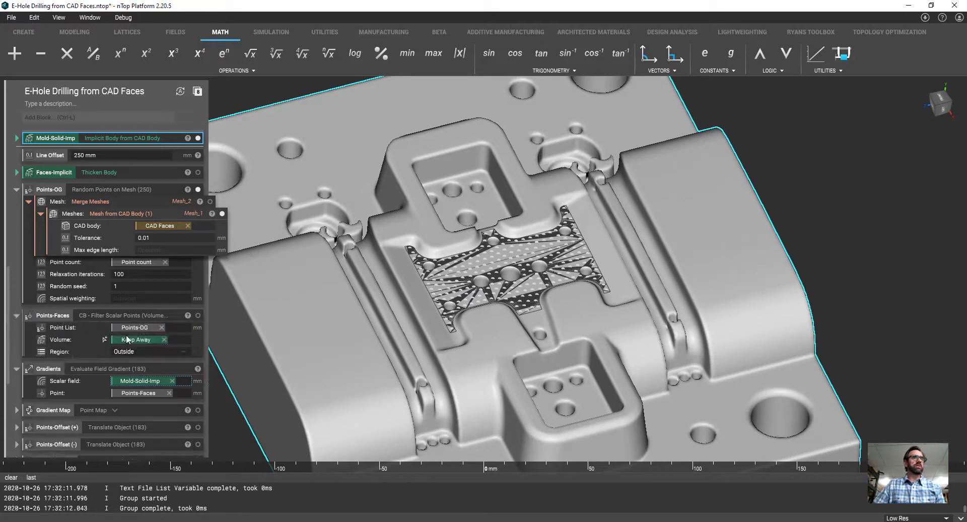
left_click(111, 316)
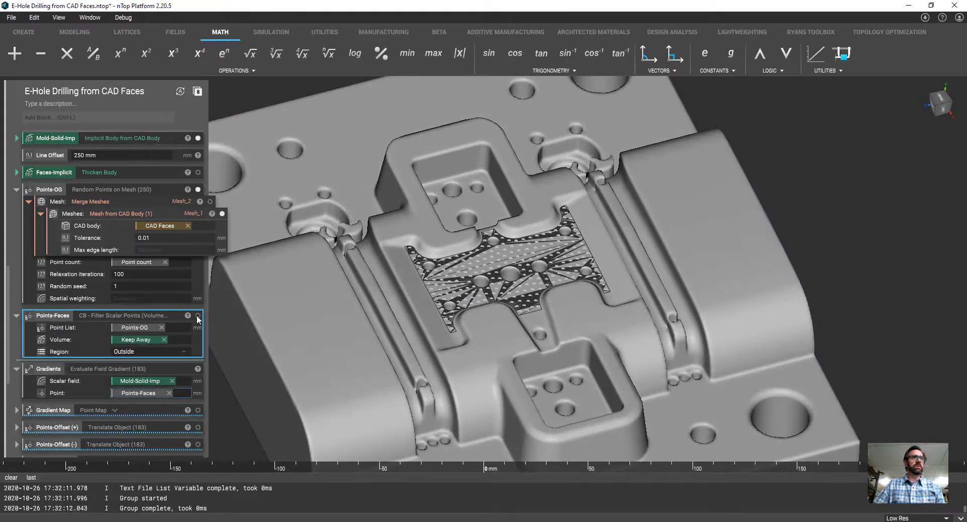
scroll(144, 314, "down", 2)
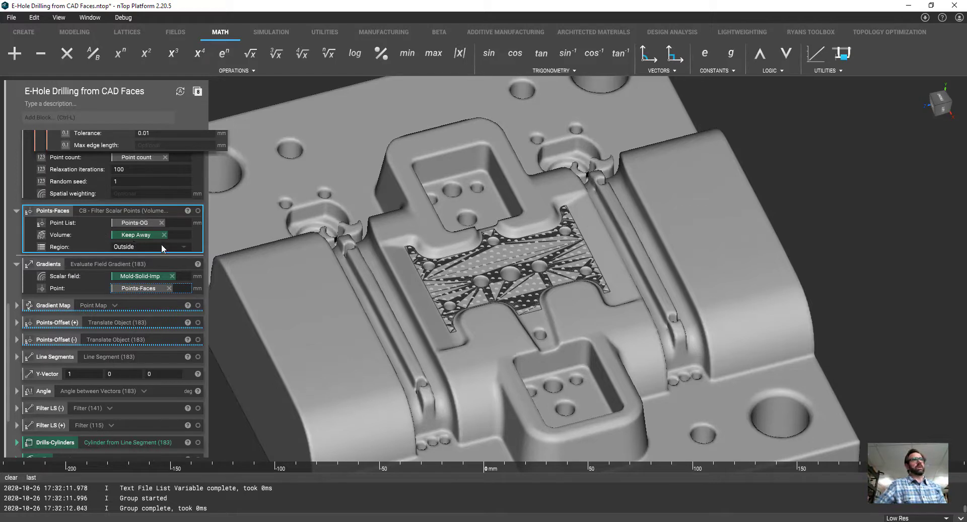
scroll(135, 244, "up", 3)
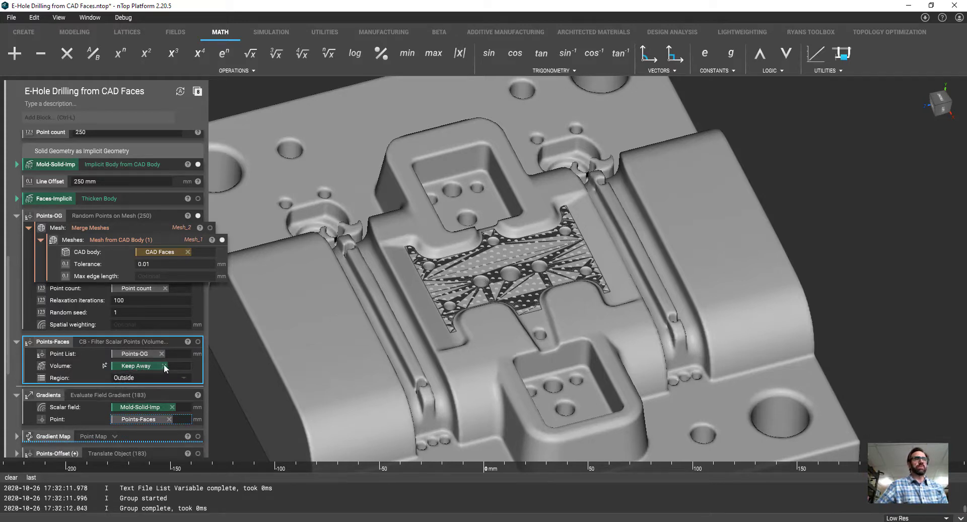
- Display the filtered Points-Faces points instead of the Points-OG points, and collapse the Points-OG block
left_click(198, 341)
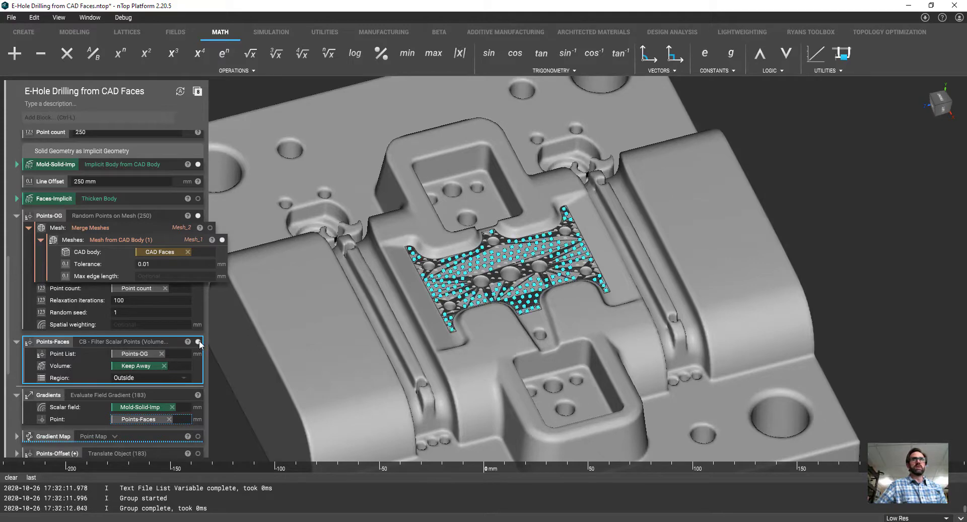
left_click(198, 215)
scroll(504, 307, "up", 3)
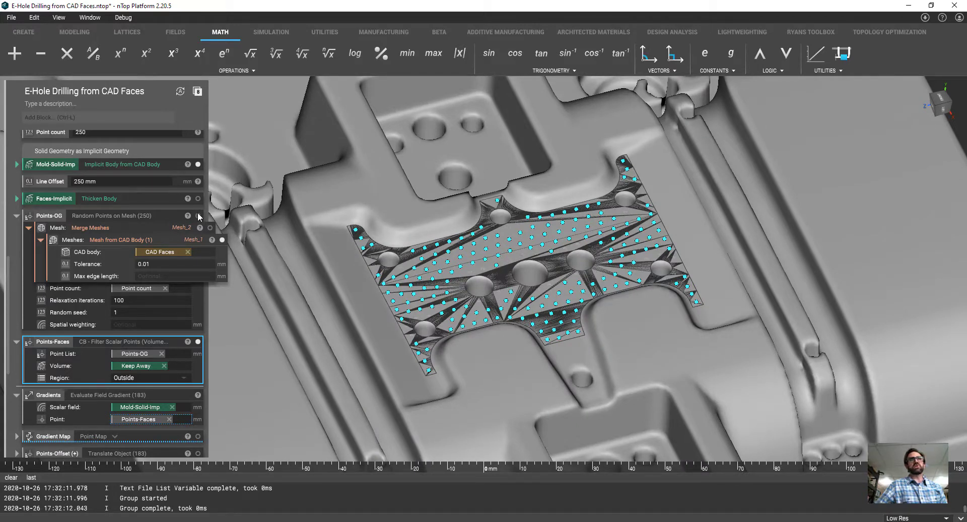
left_click(16, 215)
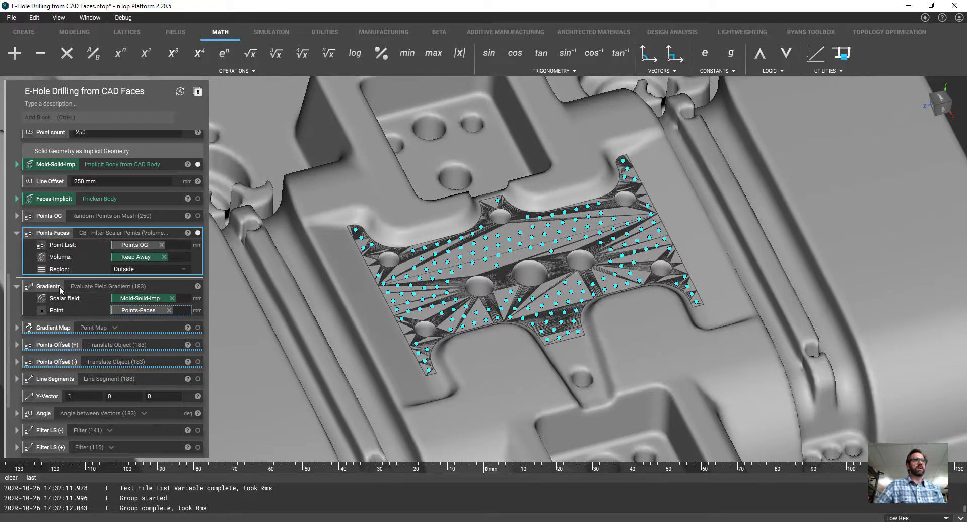
- Display the Gradient Map on the center face with its legend minimum set to 0, and inspect the arrows
left_click(180, 284)
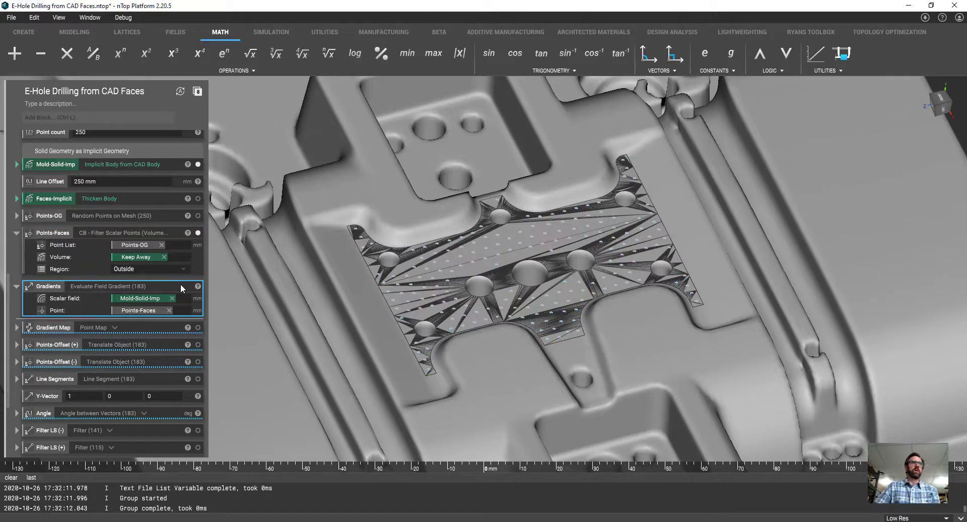
left_click(198, 328)
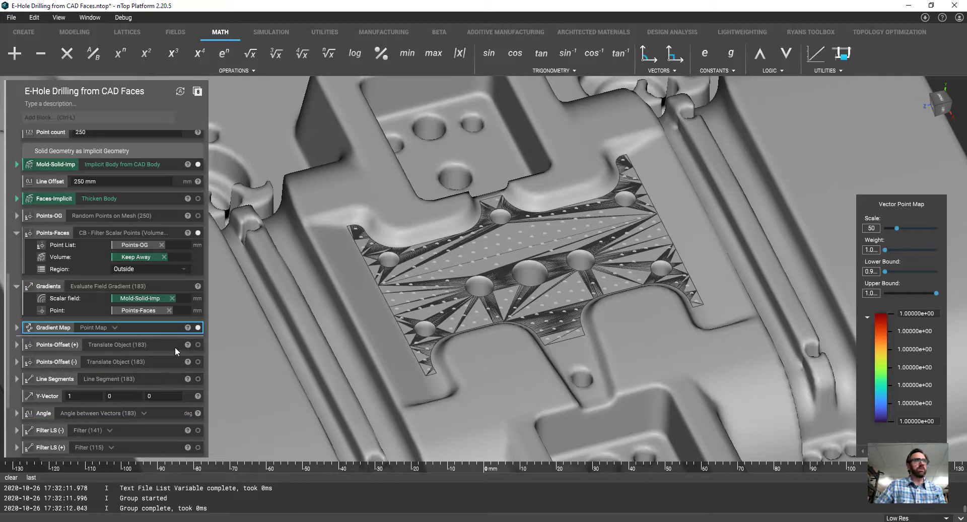
double_click(922, 421)
type("0")
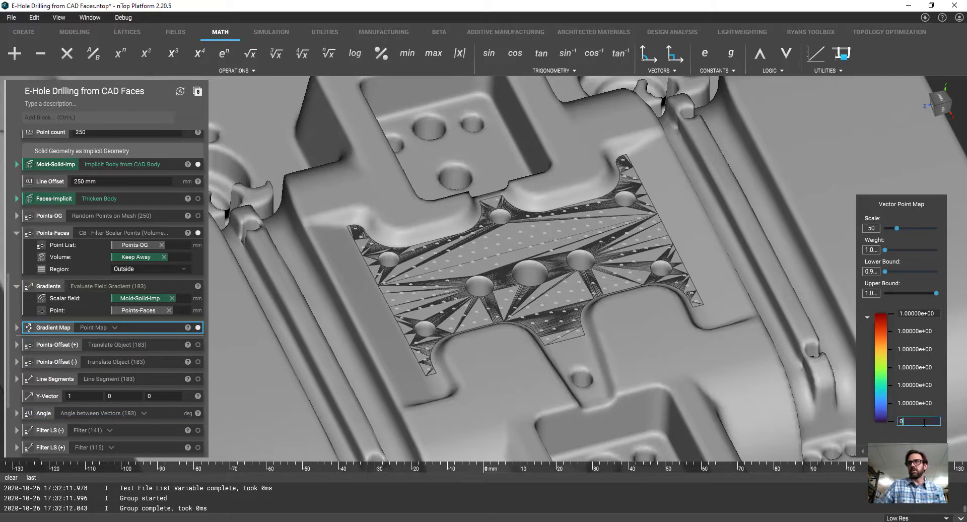
left_click(835, 434)
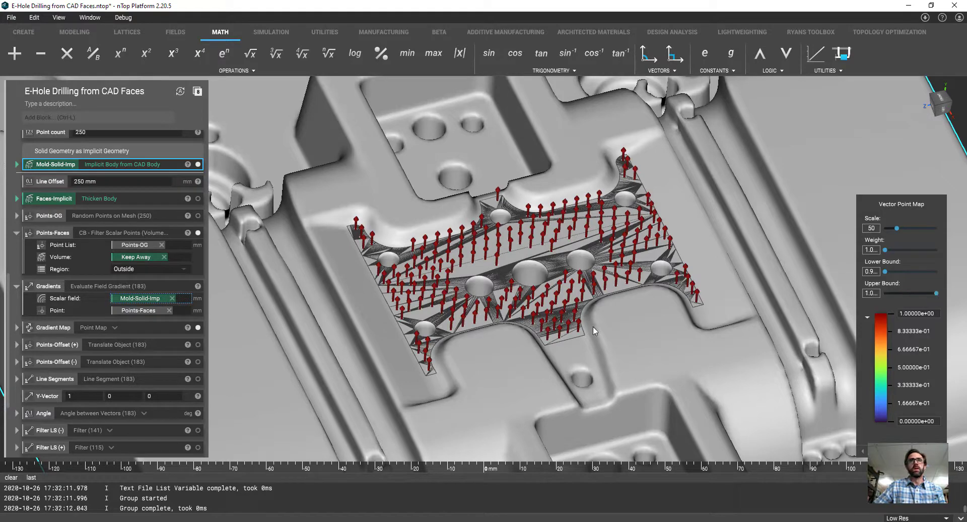
right_click_drag(593, 325, 540, 298)
scroll(539, 298, "up", 3)
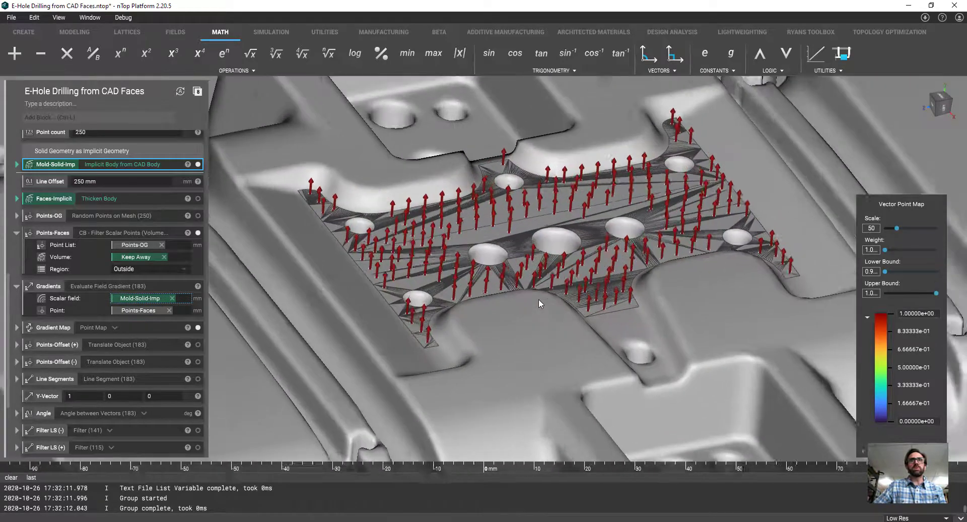
scroll(540, 298, "down", 2)
scroll(519, 245, "down", 3)
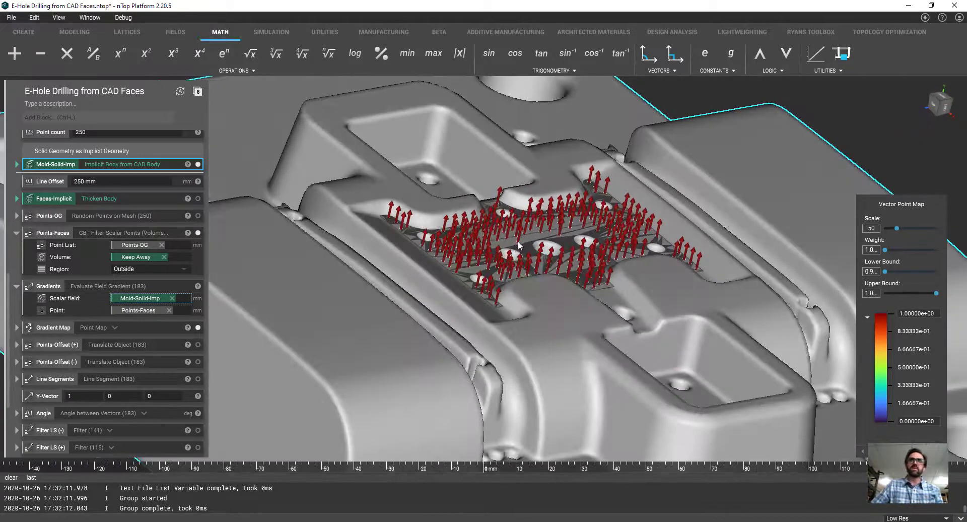
right_click_drag(519, 245, 541, 330)
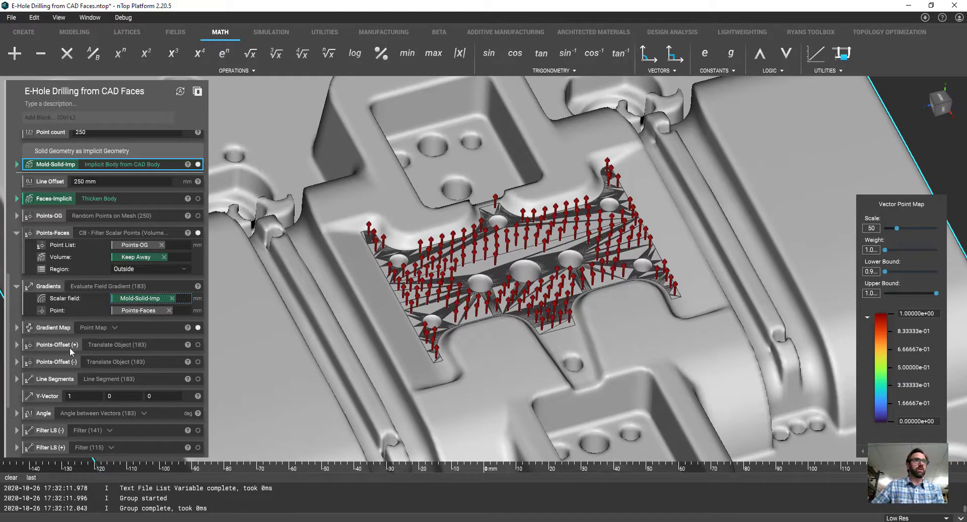
- Open the Gradients block's properties and examine its list of individual gradient vectors
scroll(152, 335, "down", 2)
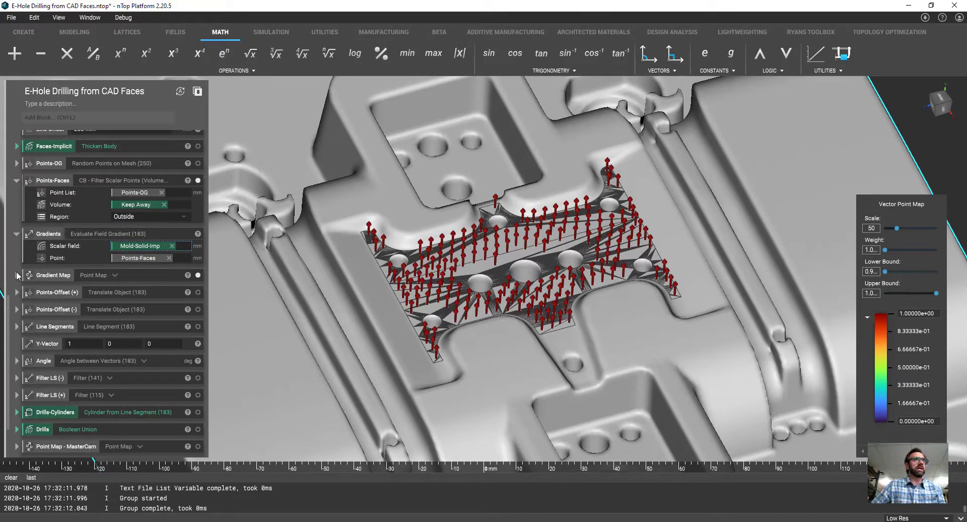
left_click(197, 234)
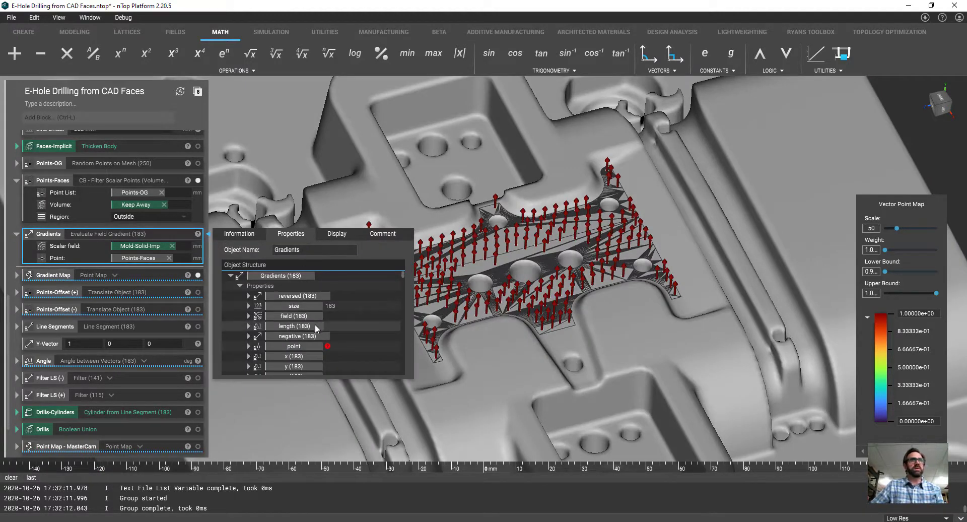
scroll(315, 325, "down", 2)
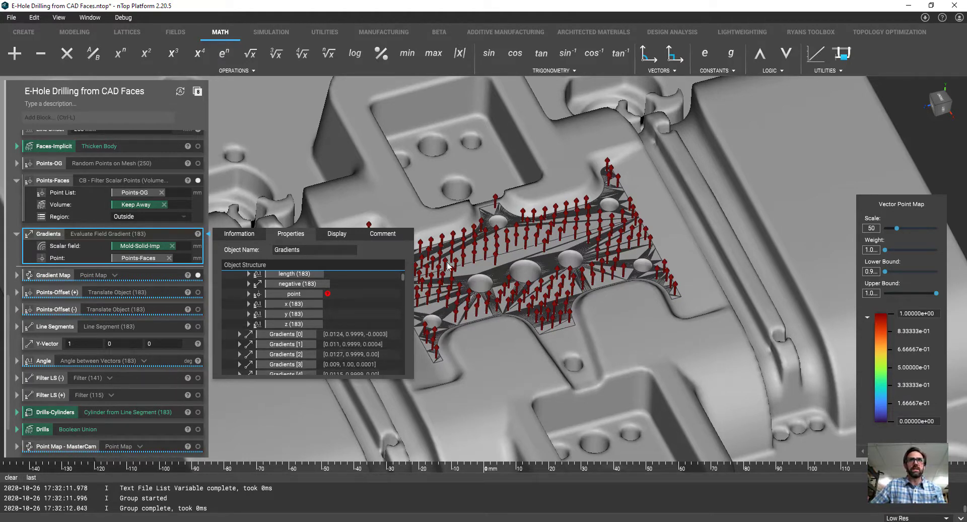
scroll(353, 363, "down", 1)
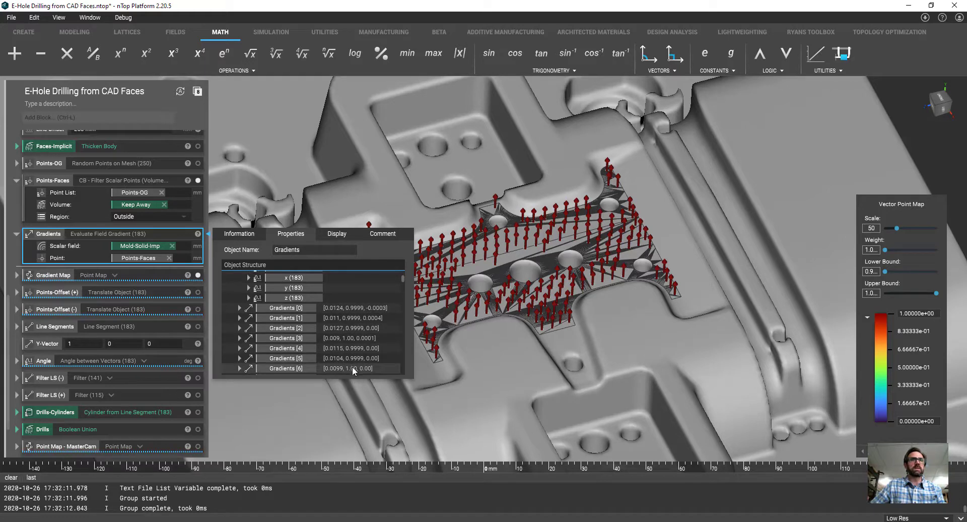
scroll(353, 323, "up", 1)
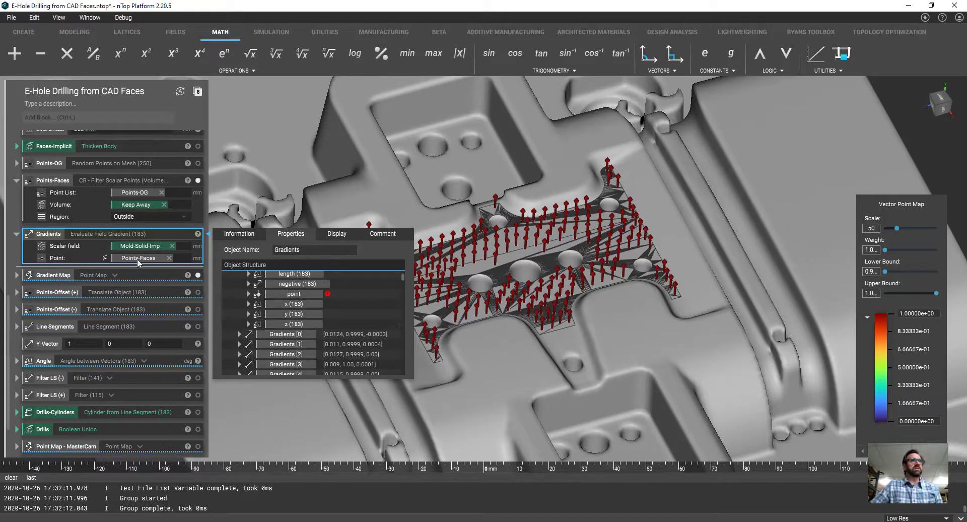
- Expand the Gradient Map block to review its Points and Values inputs, and highlight its arrows on the center face
left_click(20, 276)
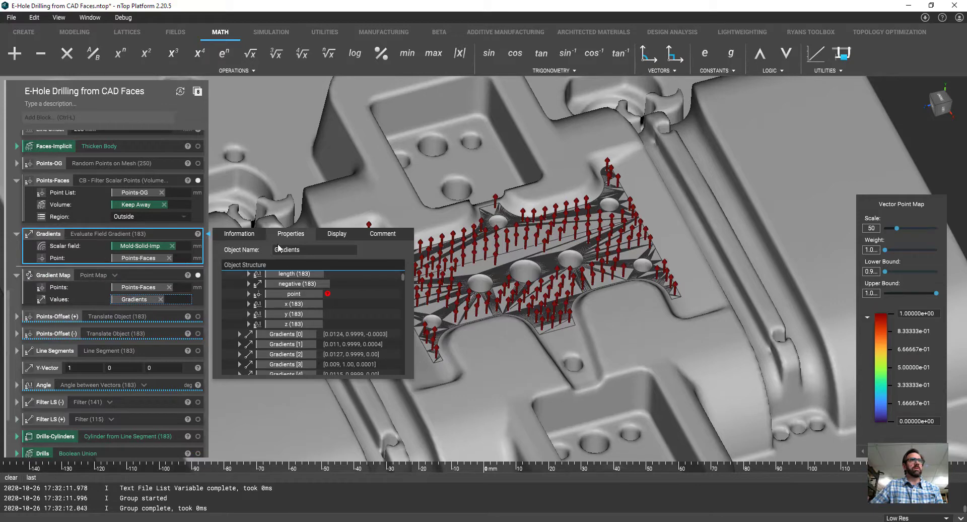
scroll(322, 322, "up", 3)
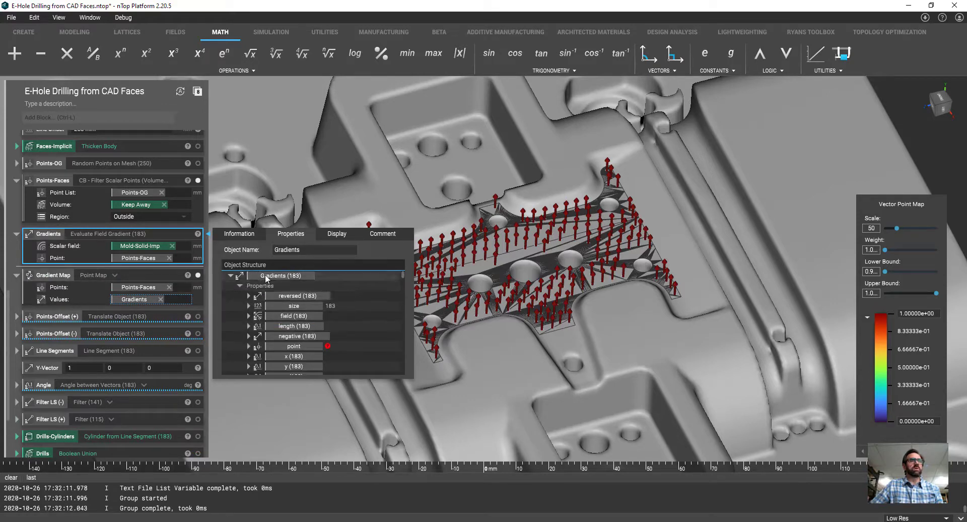
left_click(149, 276)
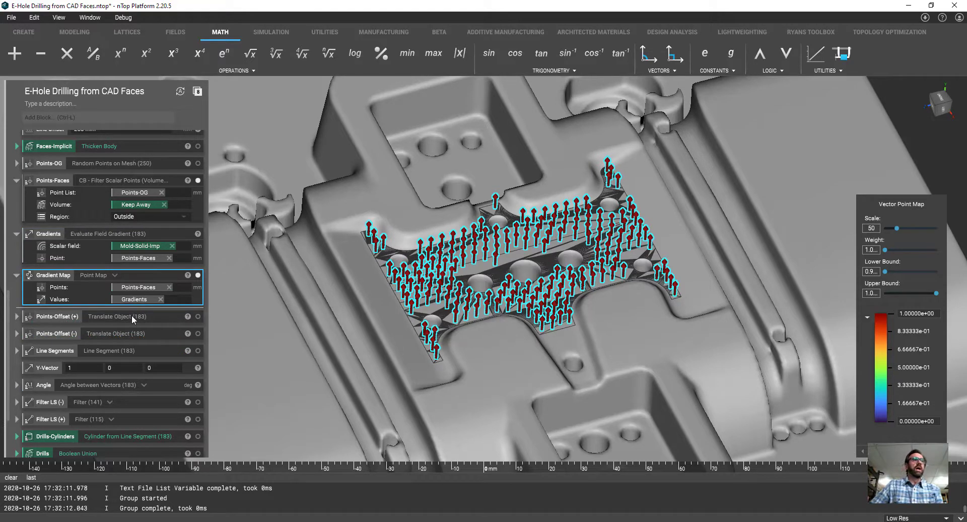
- Collapse the Gradient Map, Gradients and Points-Faces blocks
left_click(16, 275)
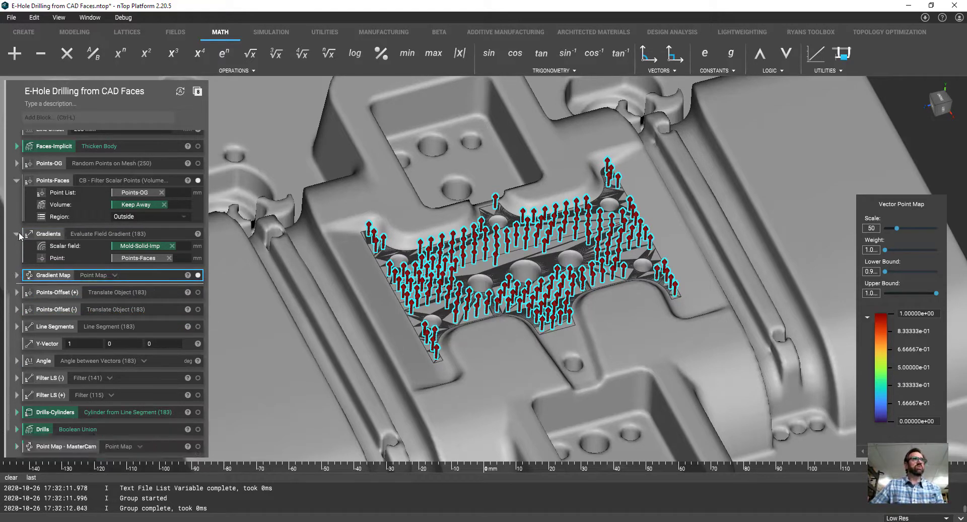
left_click(17, 234)
left_click(16, 182)
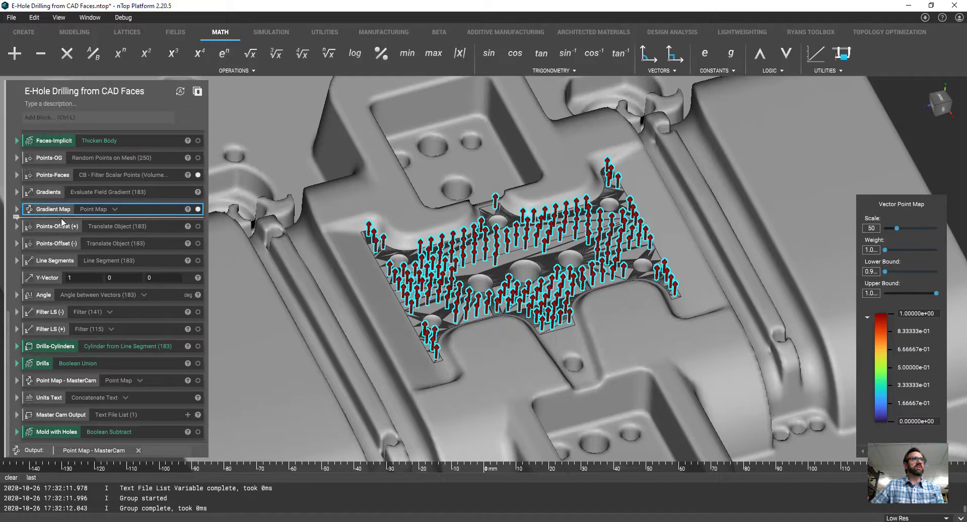
- Expand the Points-Offset (+) block to review its Line Offset and Gradients operands, and turn on its display
left_click(16, 227)
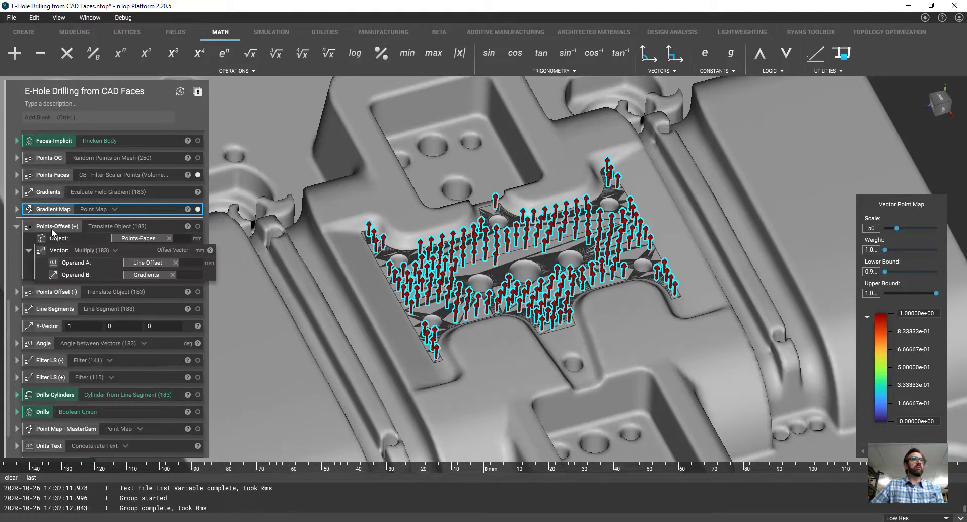
left_click(53, 229)
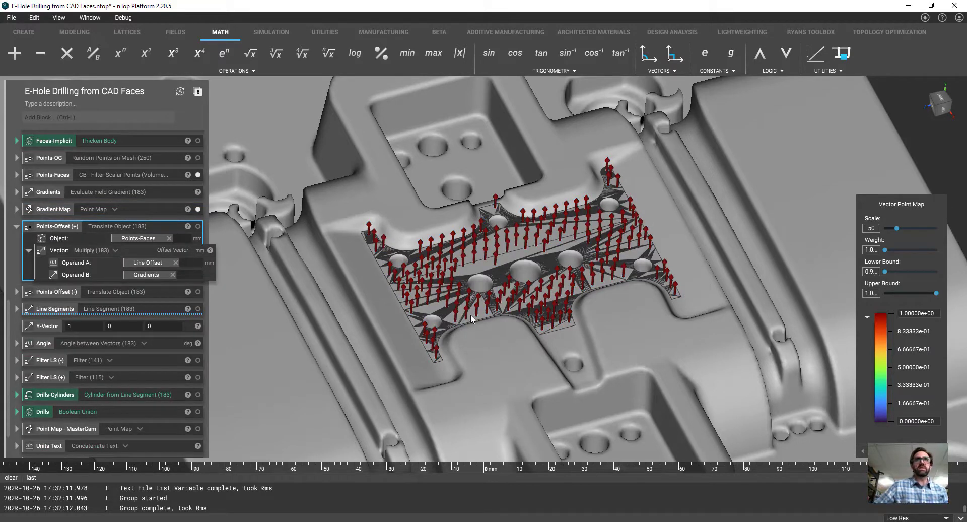
left_click(198, 226)
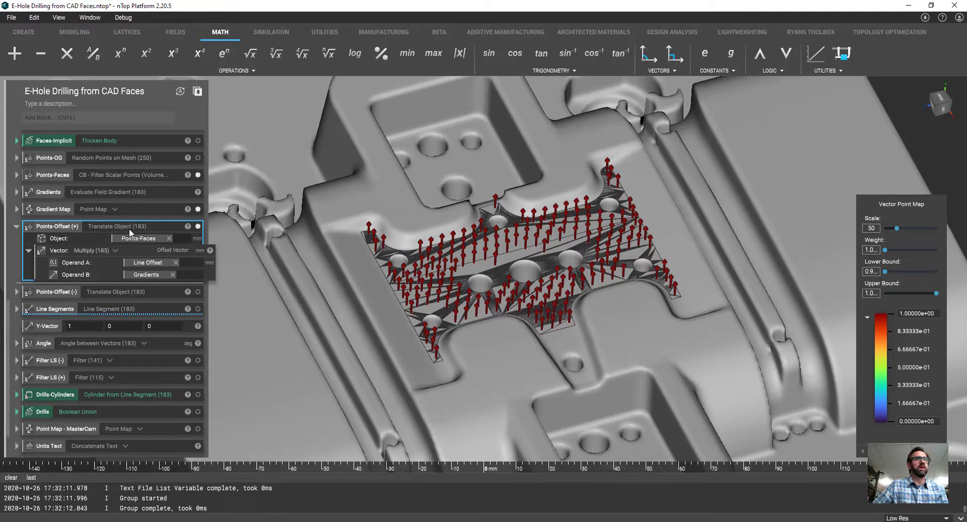
- Hide all displayed objects and show only the Mold-Solid-Imp body with the Points-Offset (+) points
key("i")
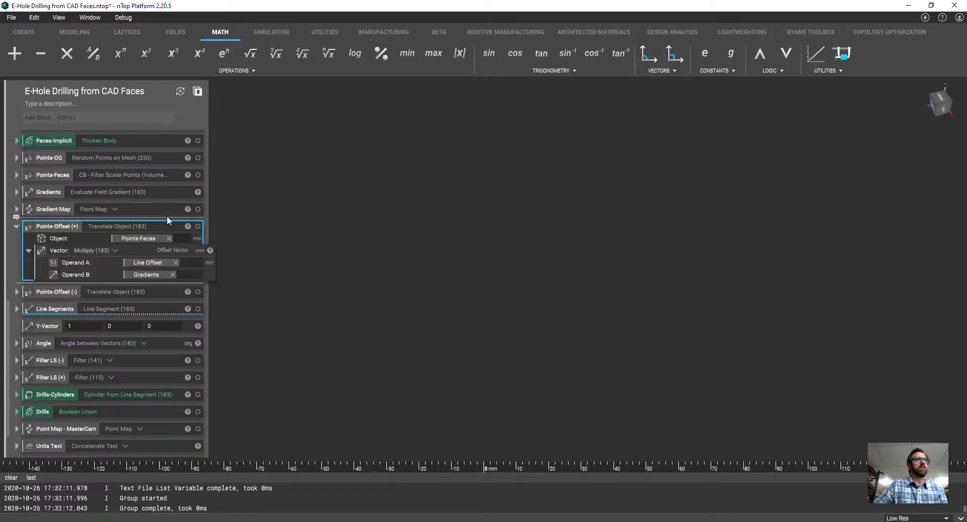
scroll(189, 211, "up", 3)
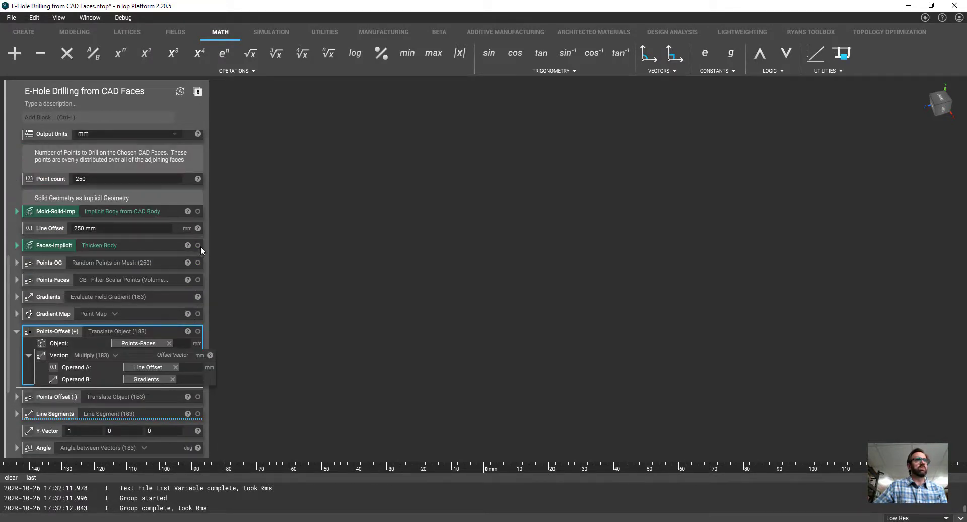
left_click(198, 211)
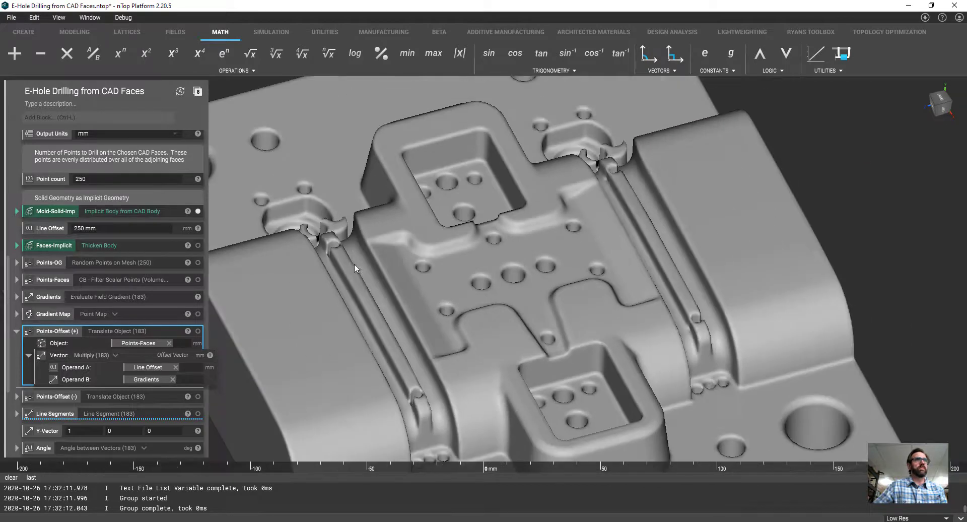
left_click(198, 331)
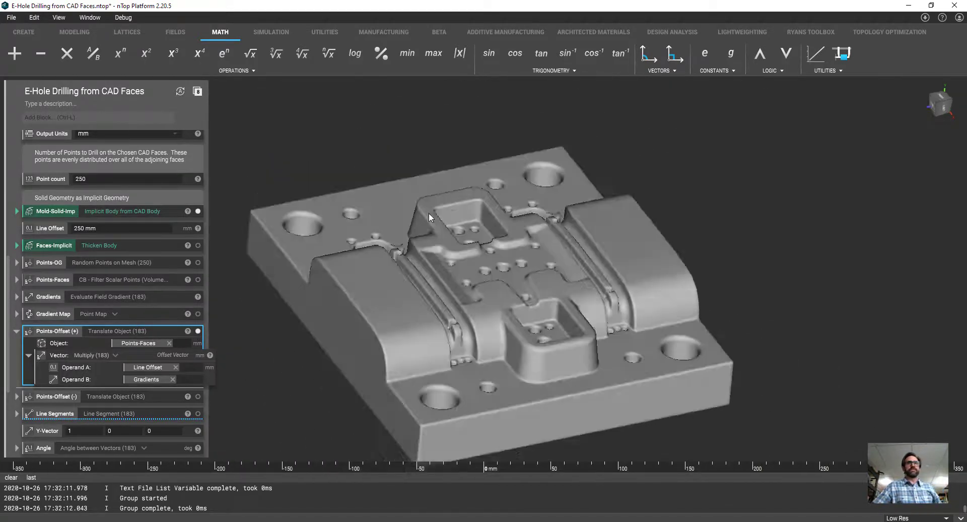
right_click_drag(429, 215, 413, 240)
- Hide the mold and display the Line Segments and Points-Offset (-) together with Points-Offset (+), inspecting both ends of the lines
left_click(198, 212)
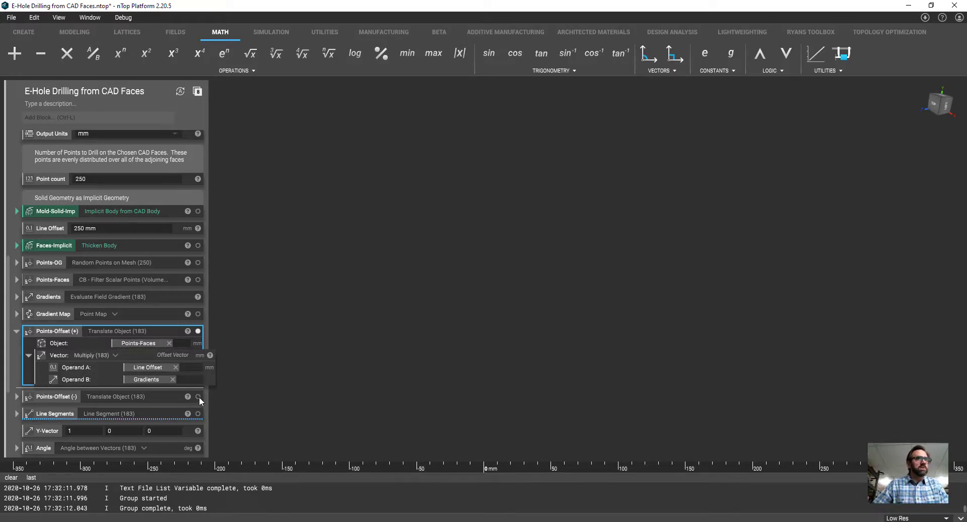
left_click(199, 413)
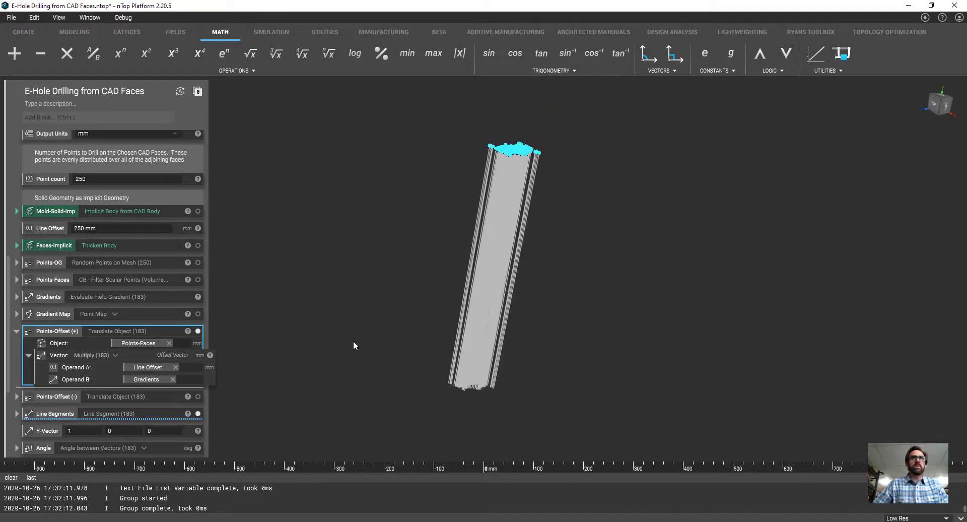
right_click_drag(451, 319, 414, 379)
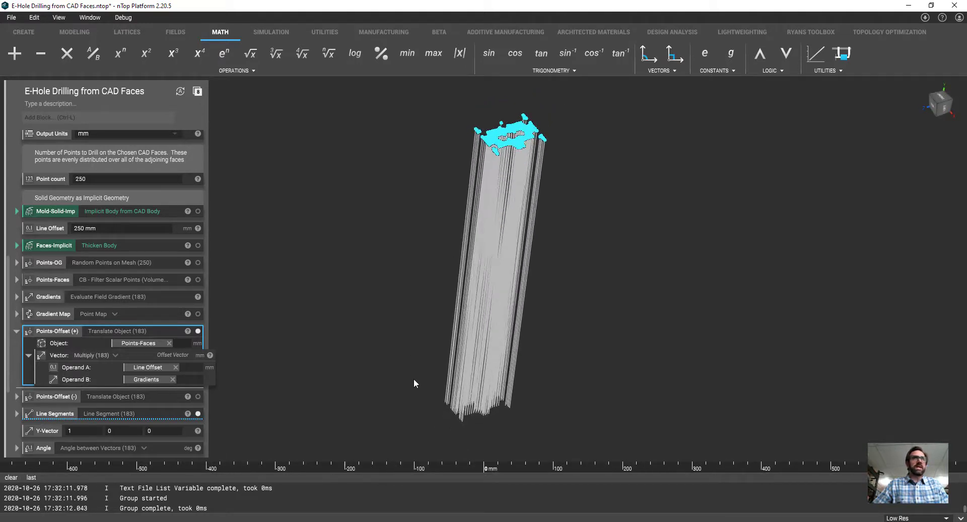
left_click(198, 397)
right_click_drag(349, 371, 488, 358)
scroll(488, 357, "down", 2)
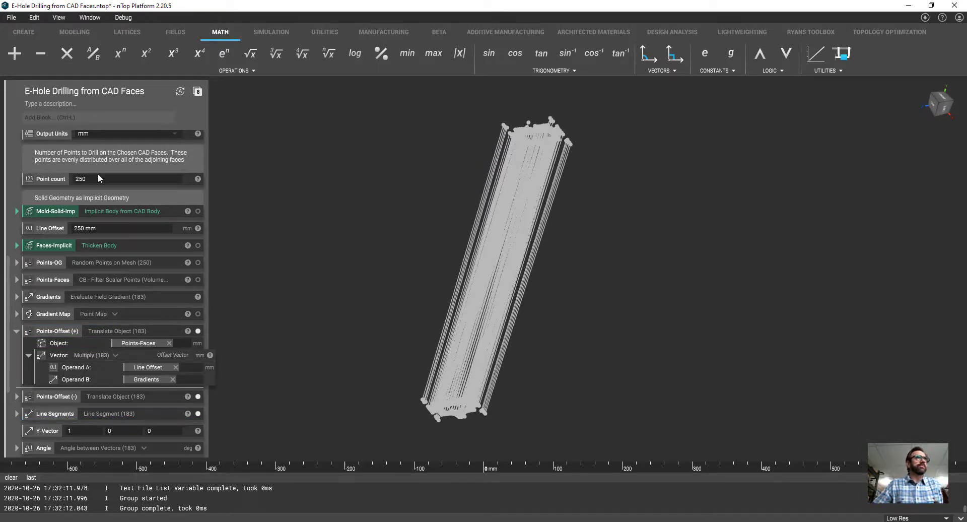
- Display the Mold-Solid-Imp body together with the line segments and offset points, and inspect how the lines pass through the mold
scroll(97, 207, "up", 4)
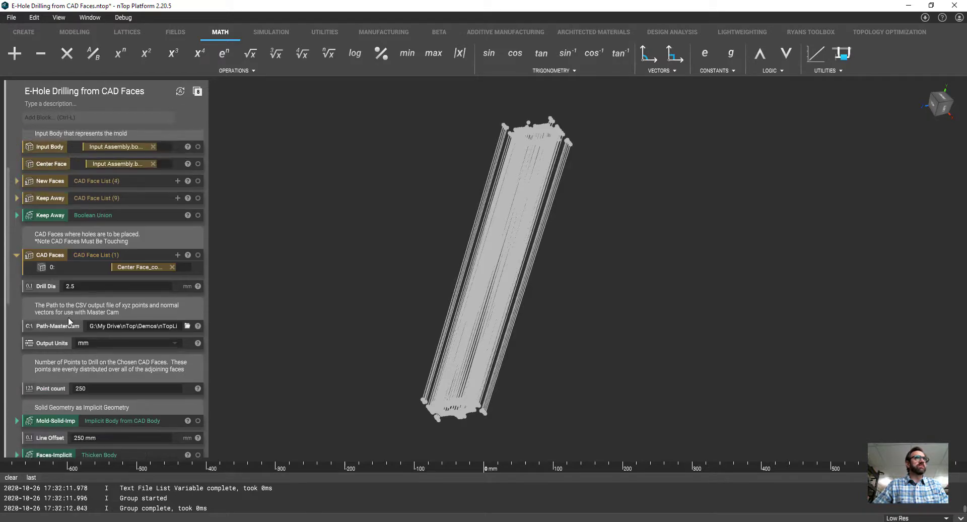
scroll(92, 300, "down", 4)
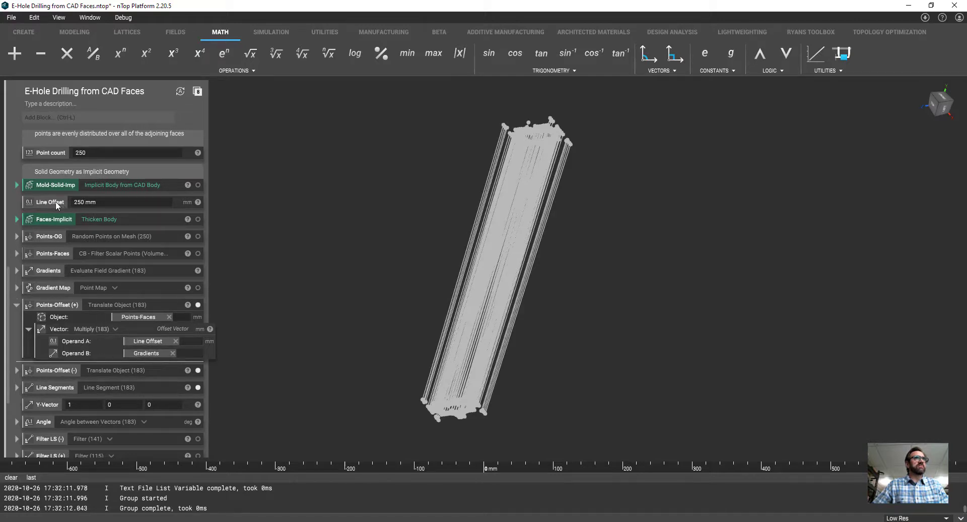
left_click(198, 185)
mouse_move(370, 249)
right_mouse_down()
mouse_move(378, 225)
mouse_move(373, 265)
mouse_move(377, 256)
right_mouse_up()
scroll(467, 310, "up", 5)
scroll(466, 310, "down", 3)
right_click_drag(440, 321, 530, 284)
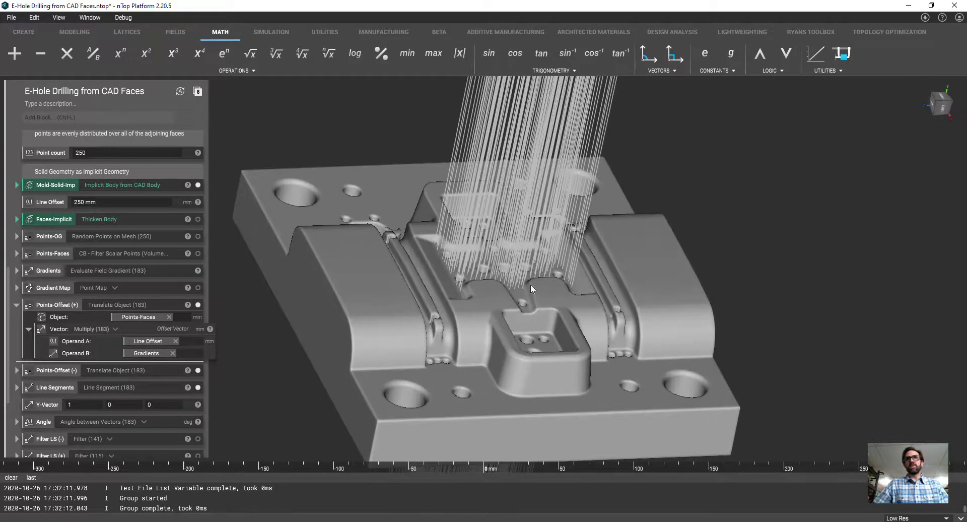
scroll(381, 329, "down", 3)
right_click_drag(412, 332, 541, 258)
scroll(267, 358, "down", 3)
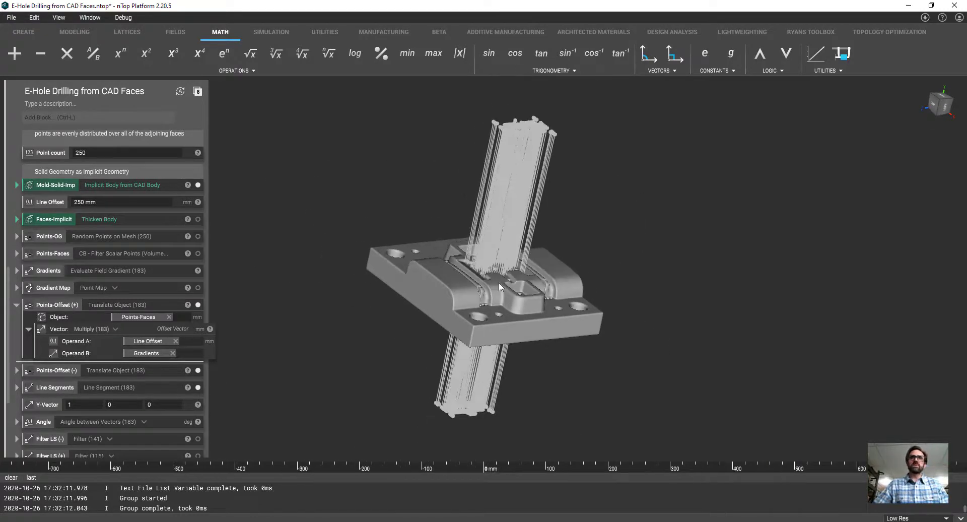
- Highlight the Line Segments, and show only the Drills union together with the Mold-Solid-Imp body
left_click(146, 388)
scroll(149, 376, "down", 3)
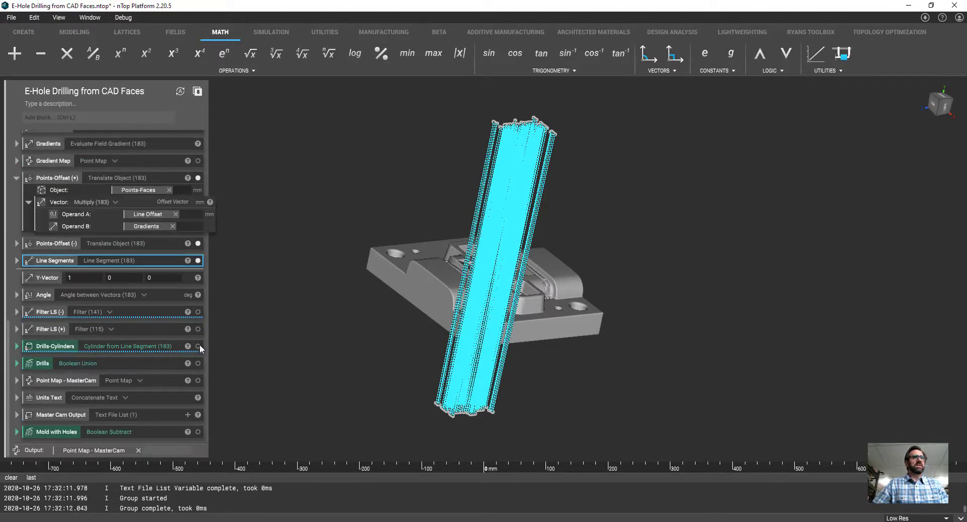
left_click(179, 347)
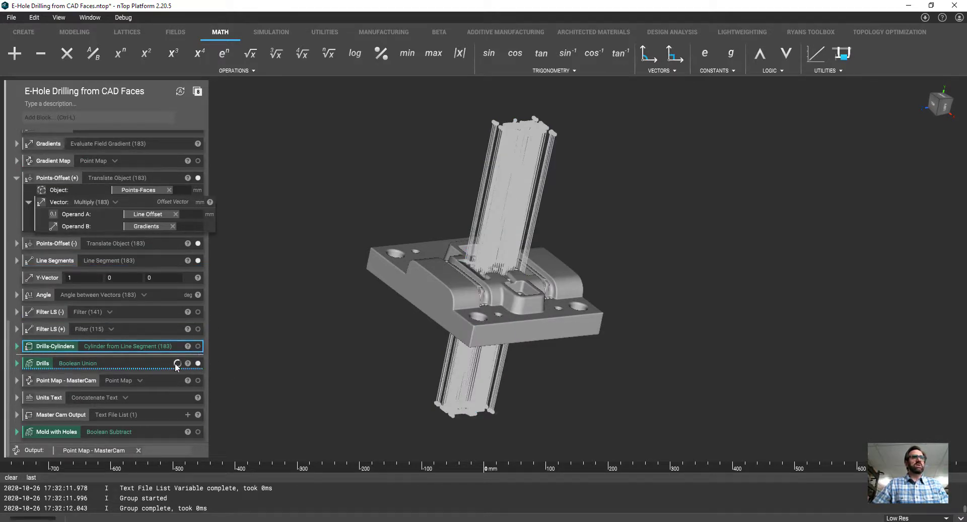
left_click(177, 364)
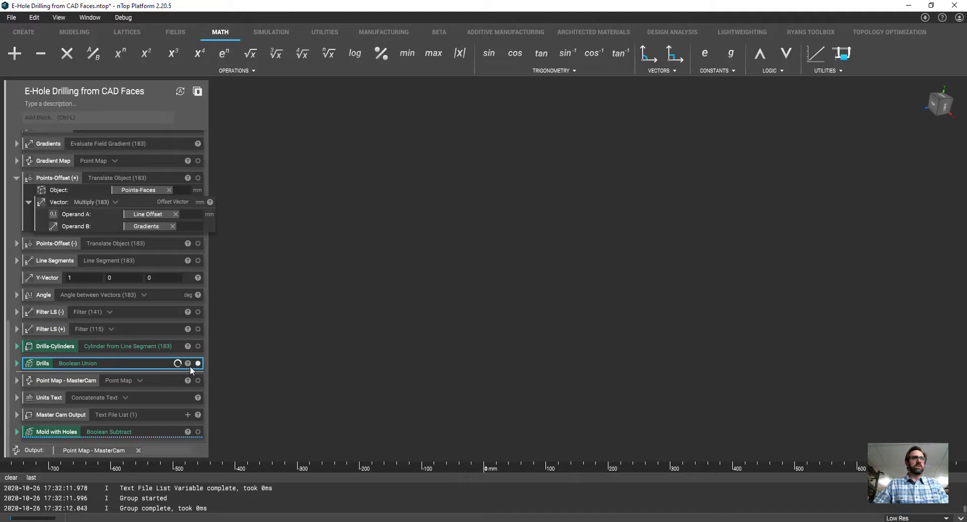
scroll(163, 259, "up", 5)
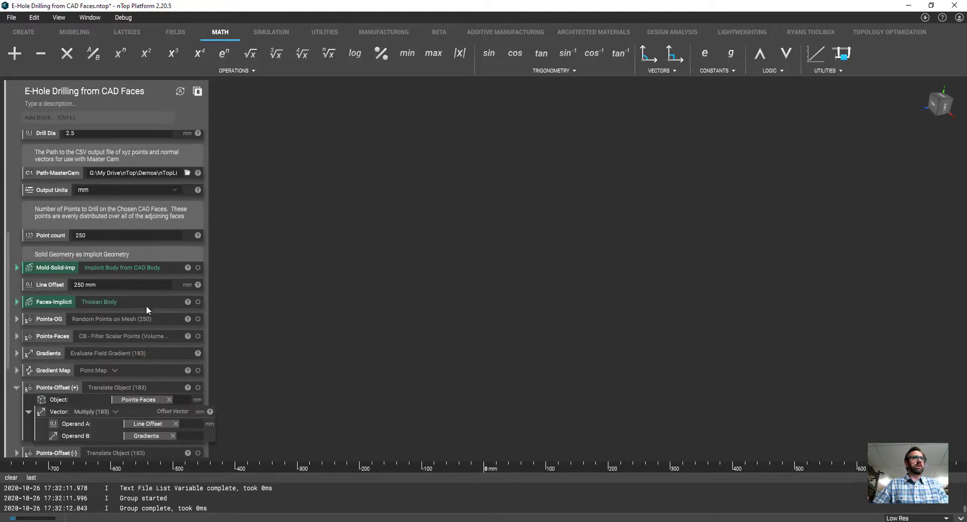
left_click(198, 267)
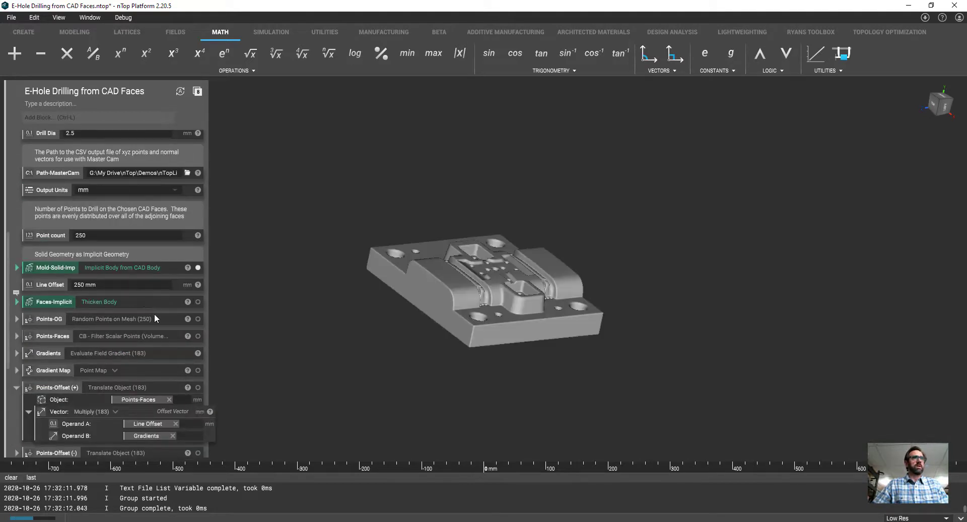
scroll(162, 359, "down", 5)
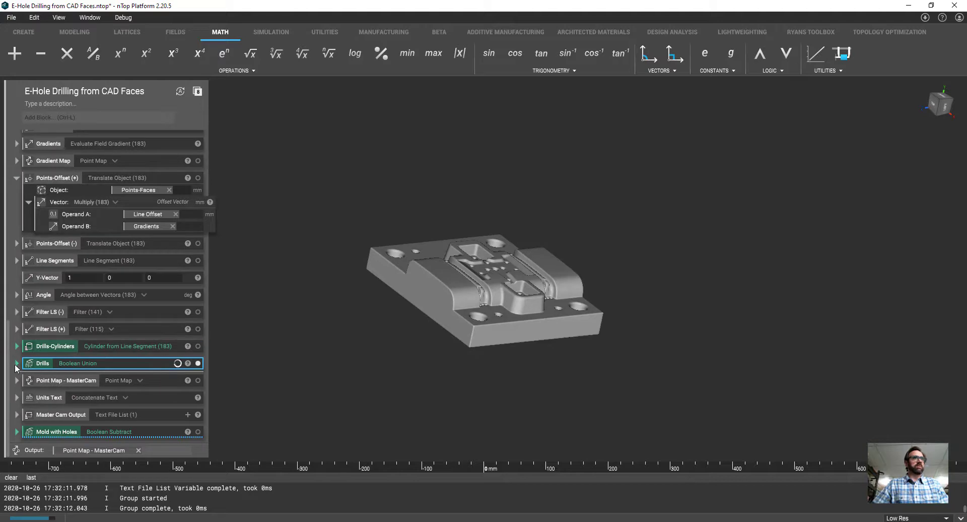
- Expand the Drills-Cylinders block to review its line segment and radius inputs, and inspect the drill cylinders over the mold
left_click(16, 345)
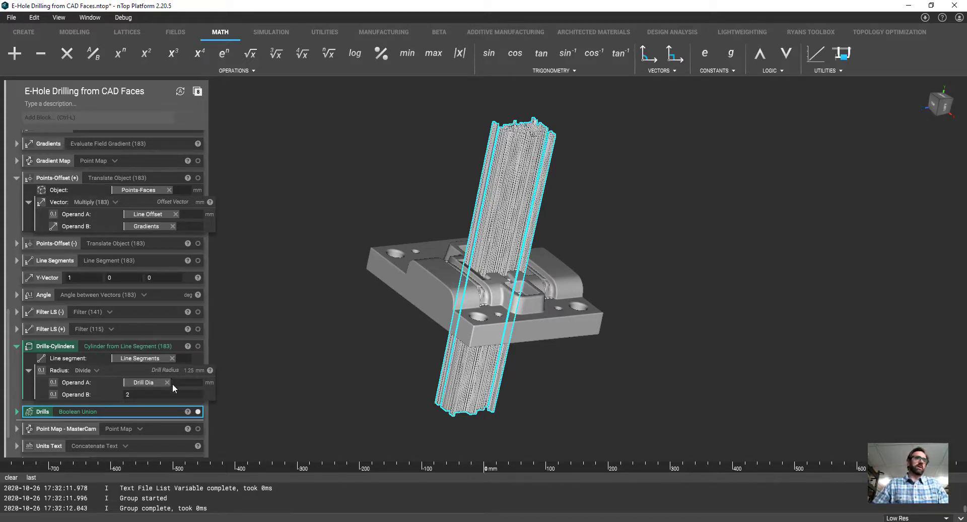
scroll(522, 234, "up", 4)
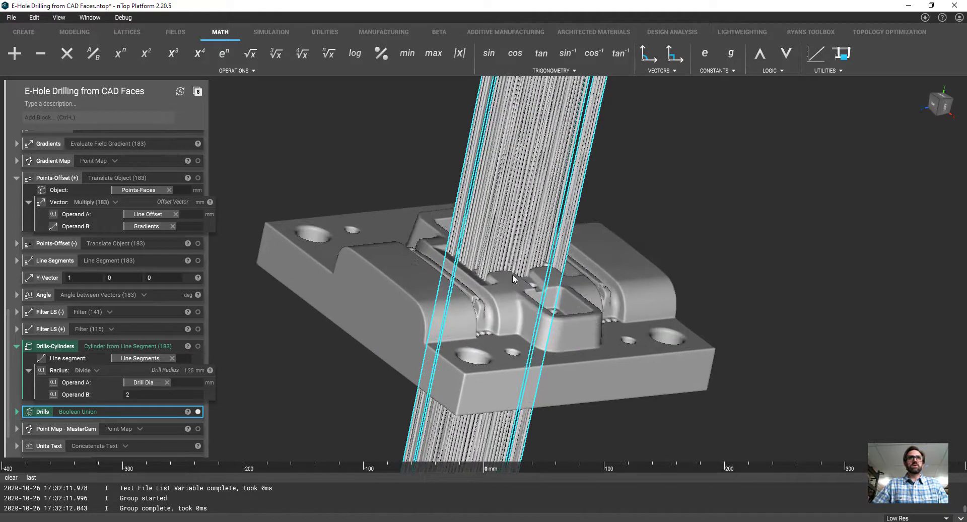
middle_click_drag(513, 273, 487, 308)
scroll(487, 313, "down", 3)
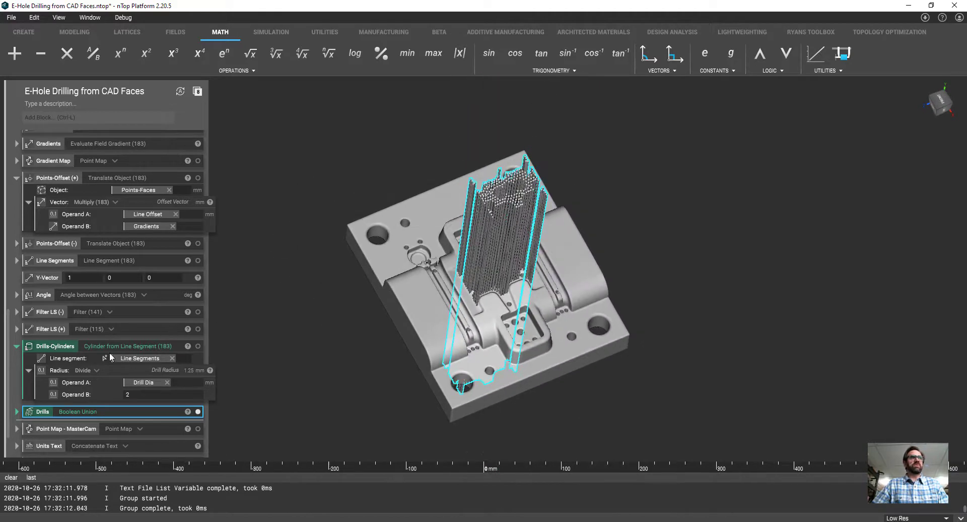
scroll(496, 234, "up", 3)
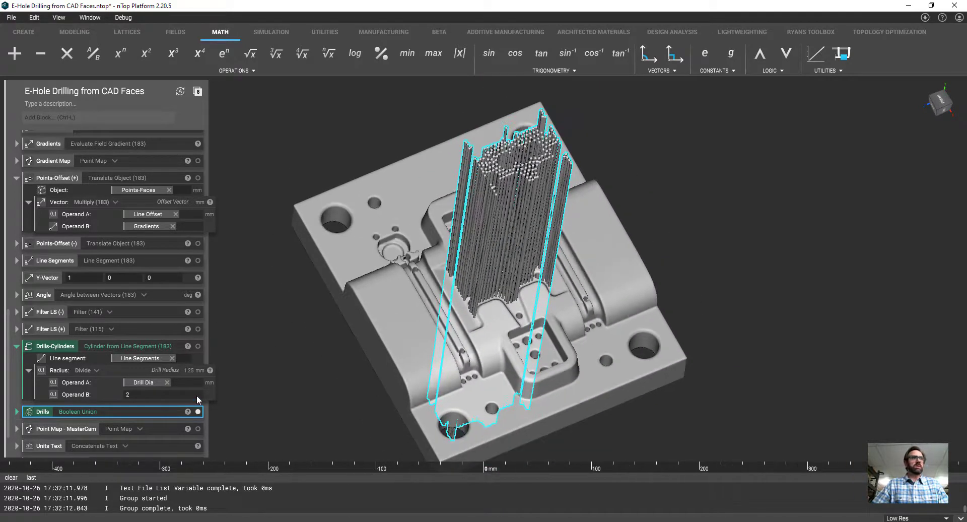
- Show only the Mold with Holes body and set the display resolution to High Res
scroll(146, 397, "down", 2)
left_click(166, 434)
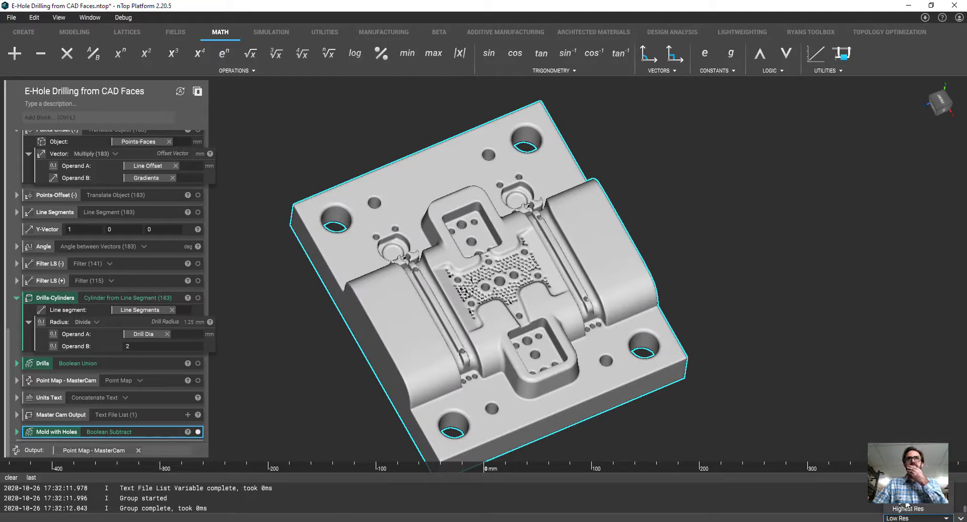
left_click(905, 508)
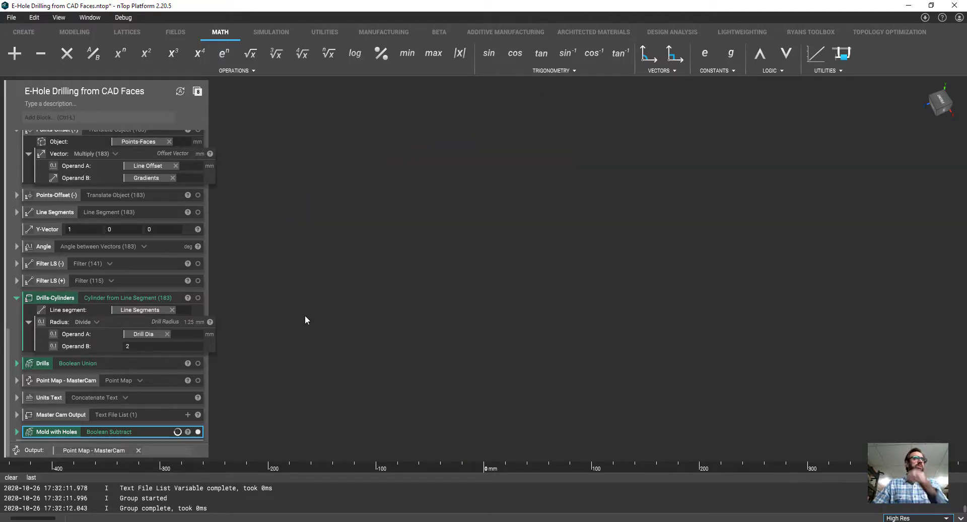
- Expand the Point Map - MasterCam block to review its Points and Values inputs, and collapse it again
left_click(158, 381)
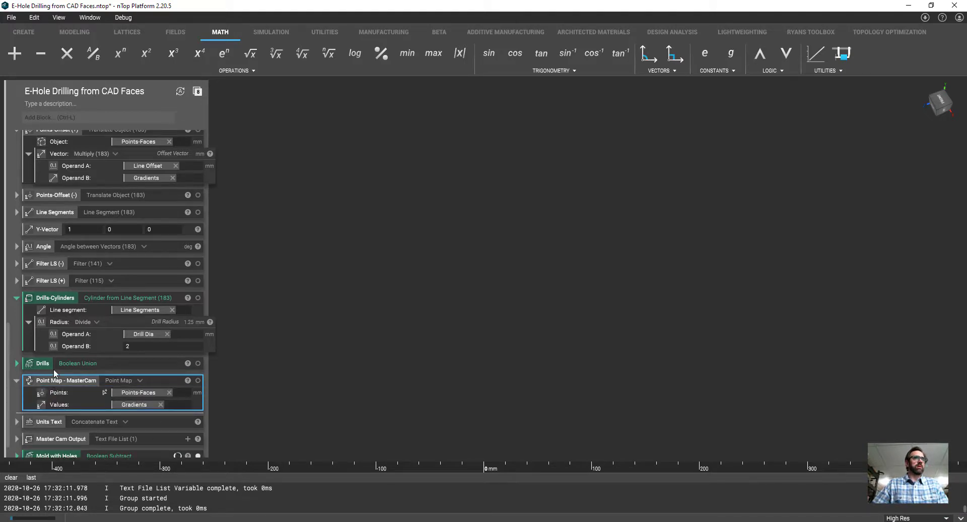
scroll(54, 371, "down", 1)
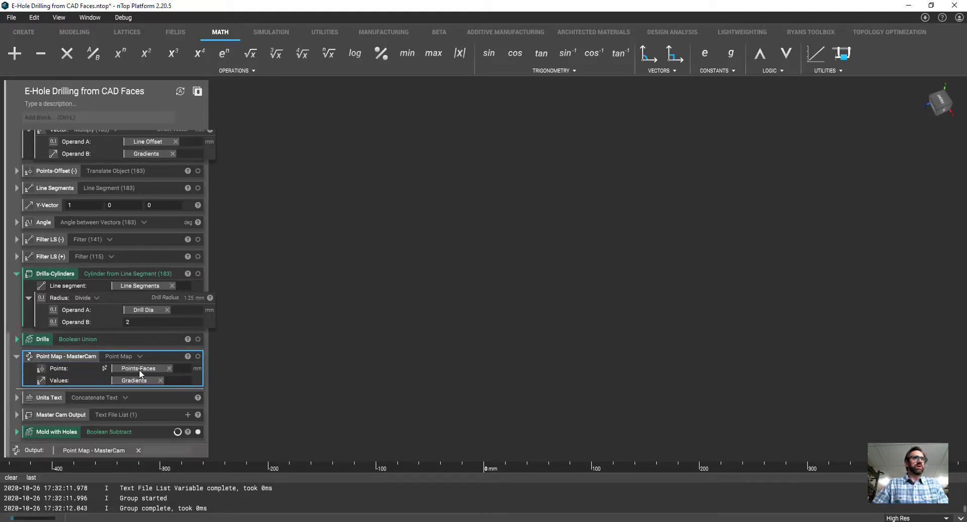
left_click(17, 357)
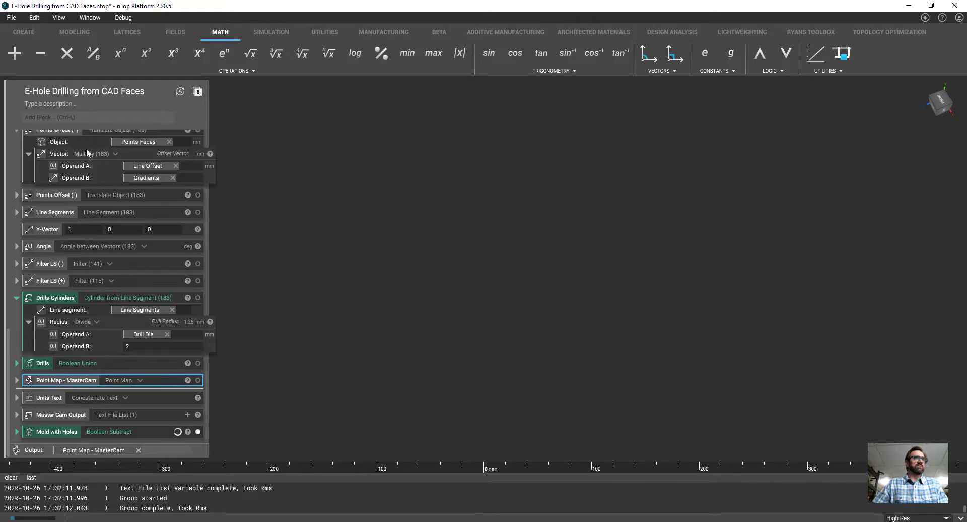
- Expand the Master Cam Output block and its Export Text entry to review the path and drill output inputs
left_click(16, 415)
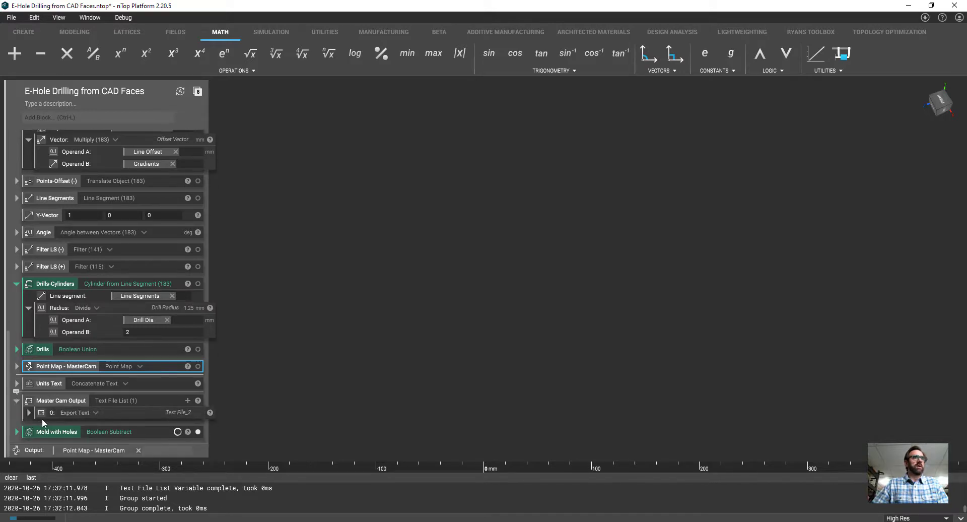
left_click(29, 413)
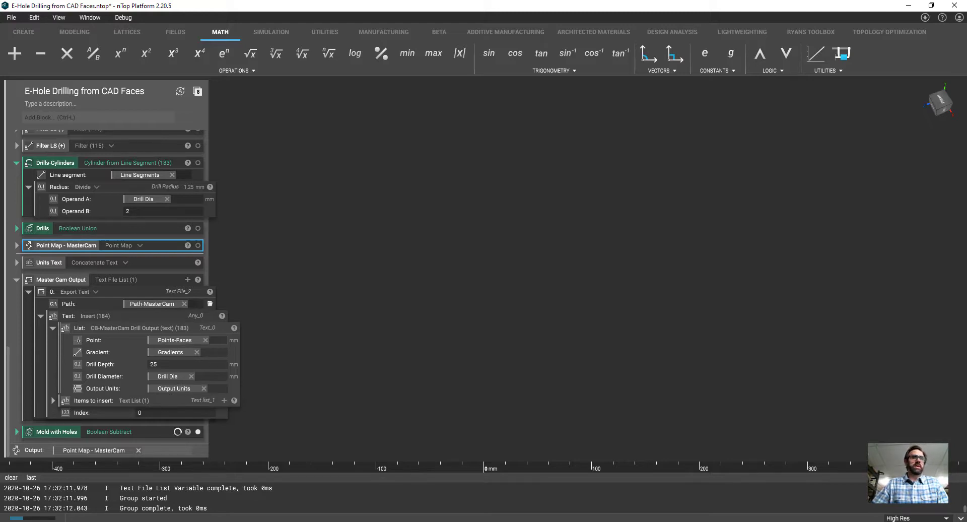
mouse_move(112, 521)
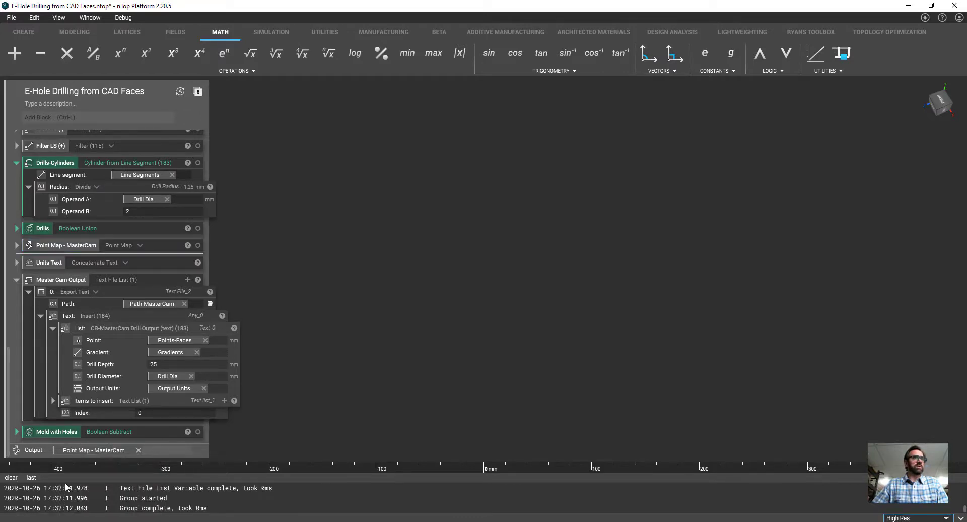
- Set the Point count for the drilled CAD faces to 35
scroll(71, 355, "up", 10)
scroll(109, 386, "down", 2)
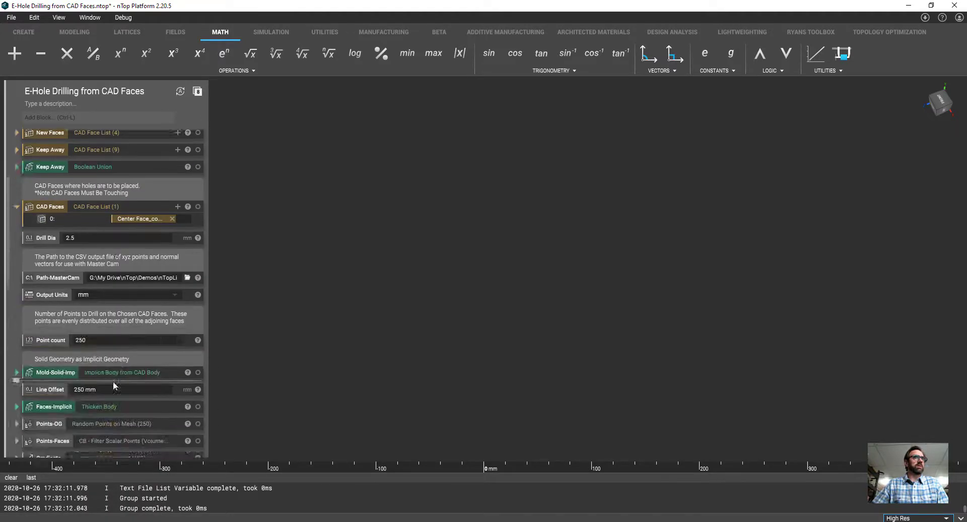
scroll(113, 381, "down", 2)
double_click(84, 235)
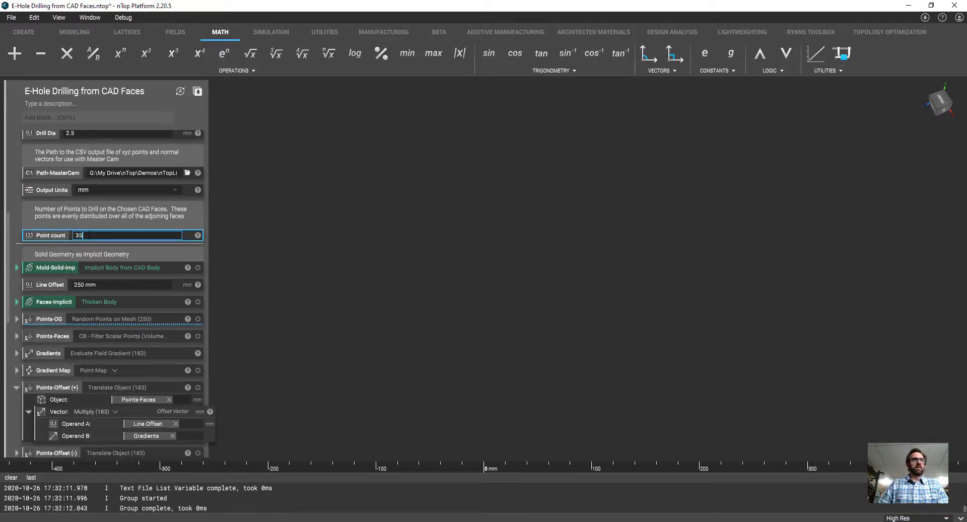
key("Return")
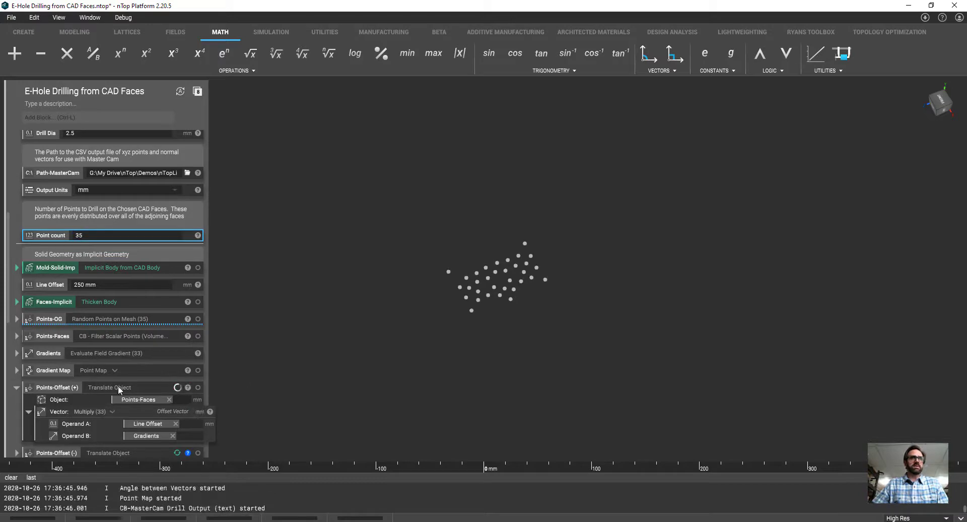
- Select the Mold with Holes block, then switch to Notepad++ and reload the exported drill.csv file
scroll(94, 407, "down", 8)
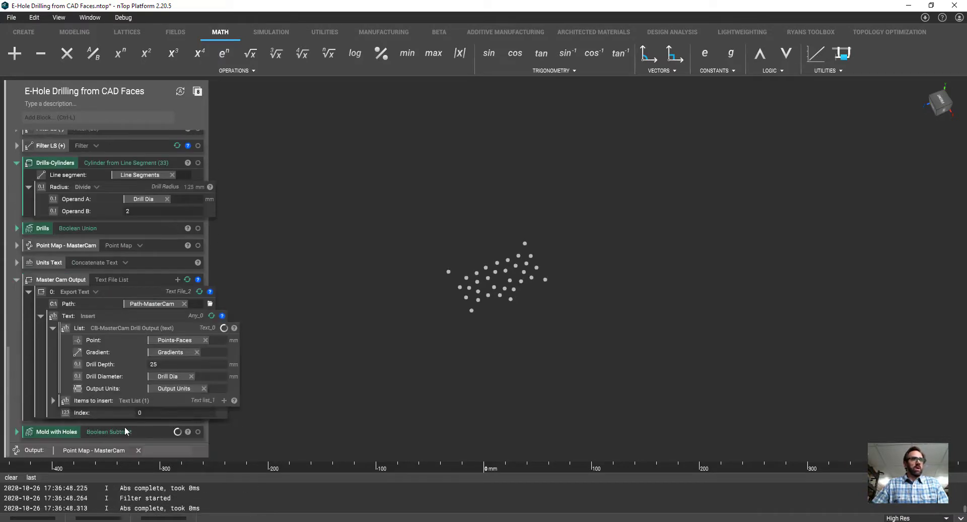
left_click(160, 431)
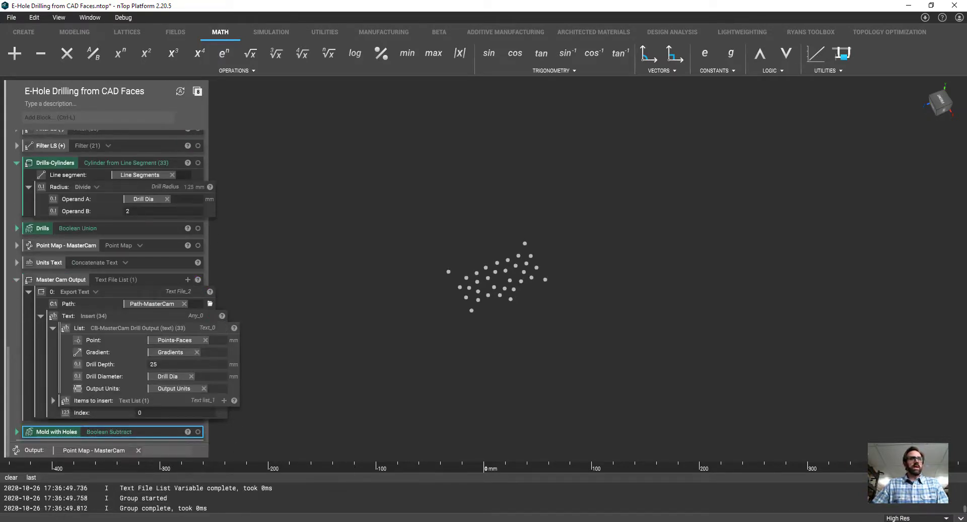
left_click(217, 521)
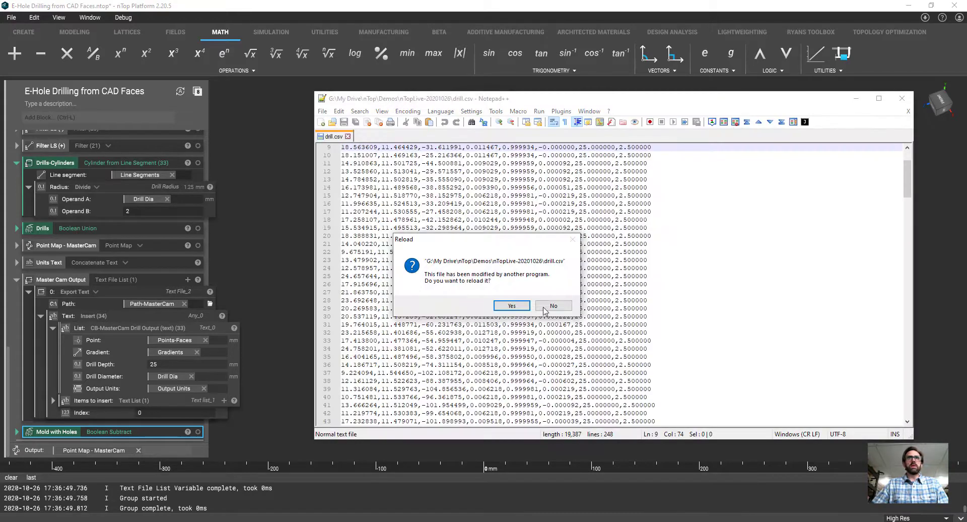
left_click(513, 306)
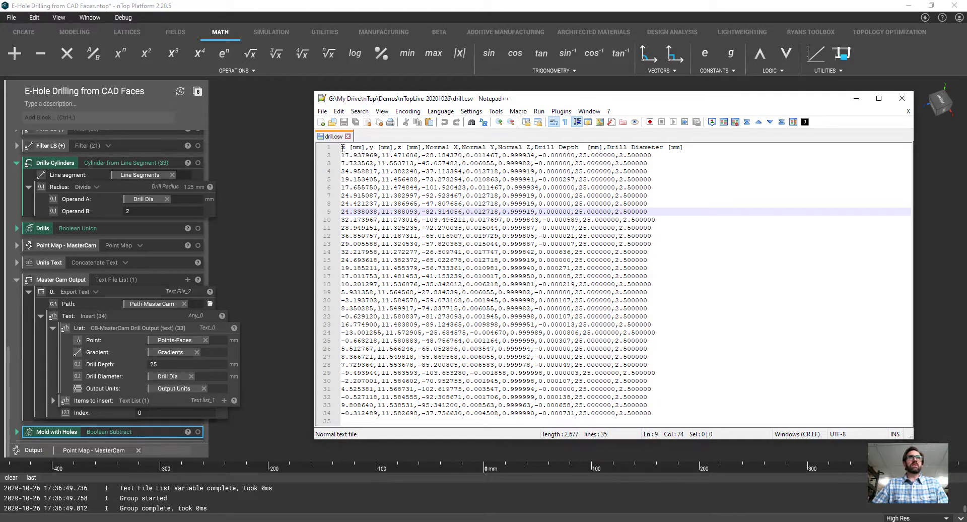
- Review the coordinate, normal, drill depth and drill diameter columns in drill.csv, and return to nTop Platform
left_click_drag(343, 147, 678, 284)
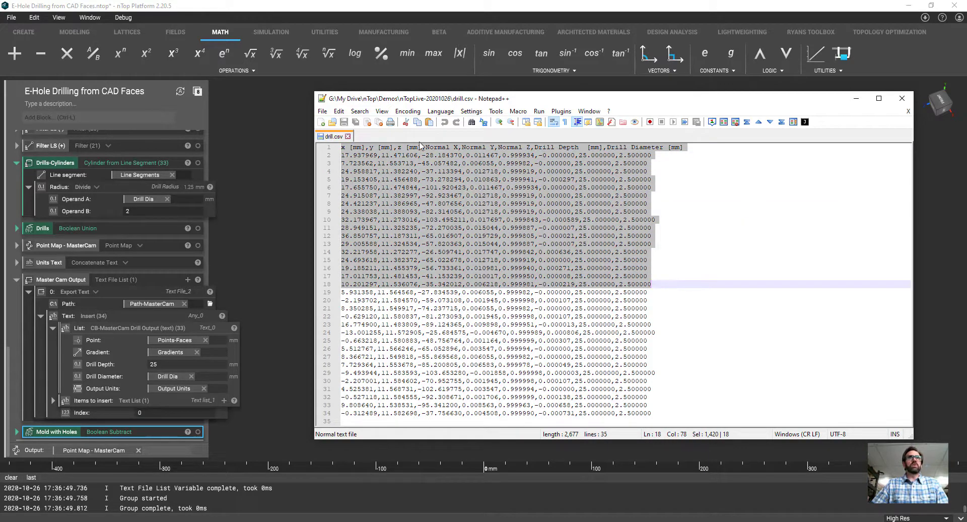
left_click(365, 148)
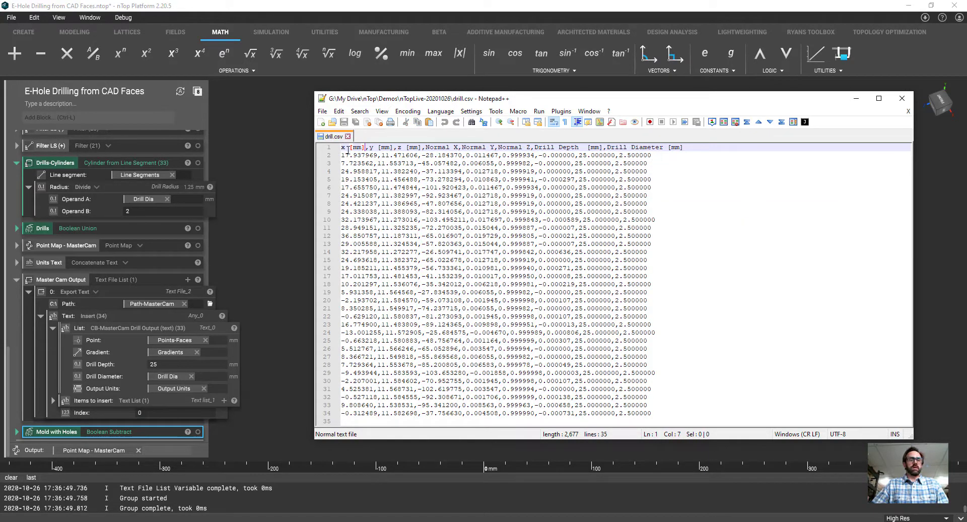
mouse_move(372, 135)
left_mouse_down()
mouse_move(342, 160)
mouse_move(423, 149)
mouse_move(404, 137)
mouse_move(431, 134)
mouse_move(446, 163)
mouse_move(512, 155)
mouse_move(540, 135)
mouse_move(449, 133)
left_mouse_up()
left_click_drag(564, 157, 651, 154)
key("Escape")
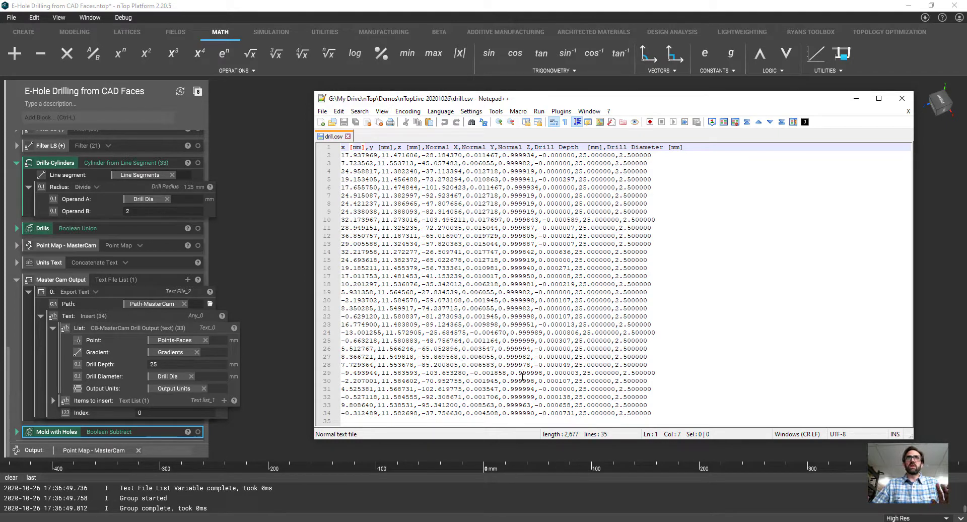
left_click(859, 100)
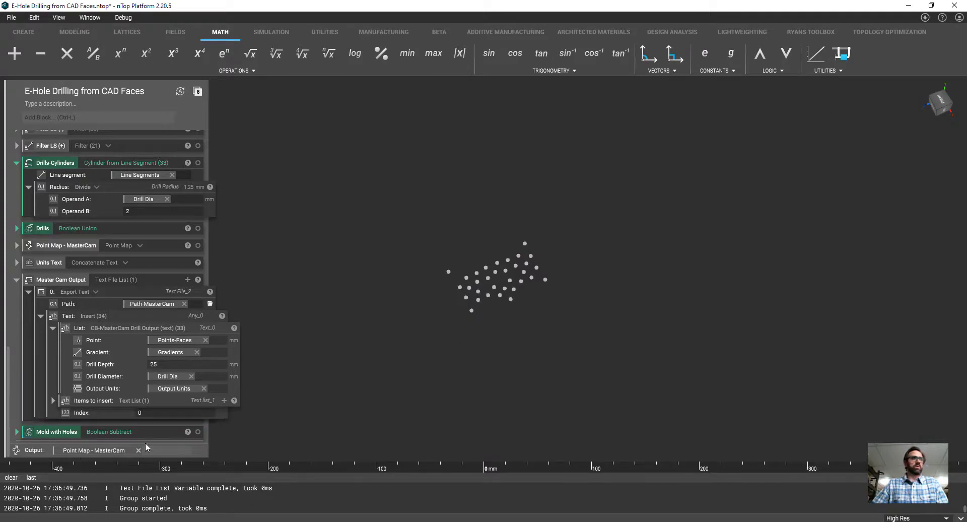
- Display the Mold with Holes together with the Line Segments and examine how the lines meet the drilled holes
left_click(198, 432)
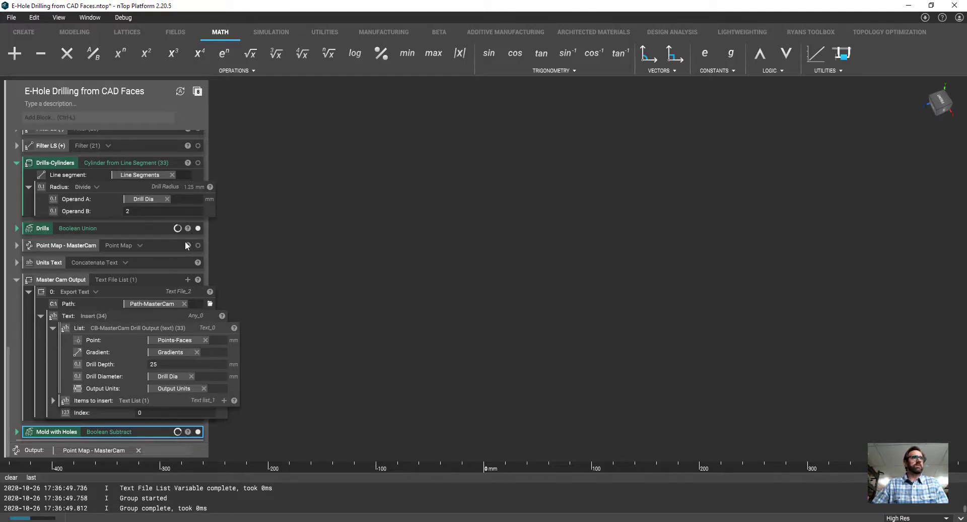
scroll(175, 247, "up", 5)
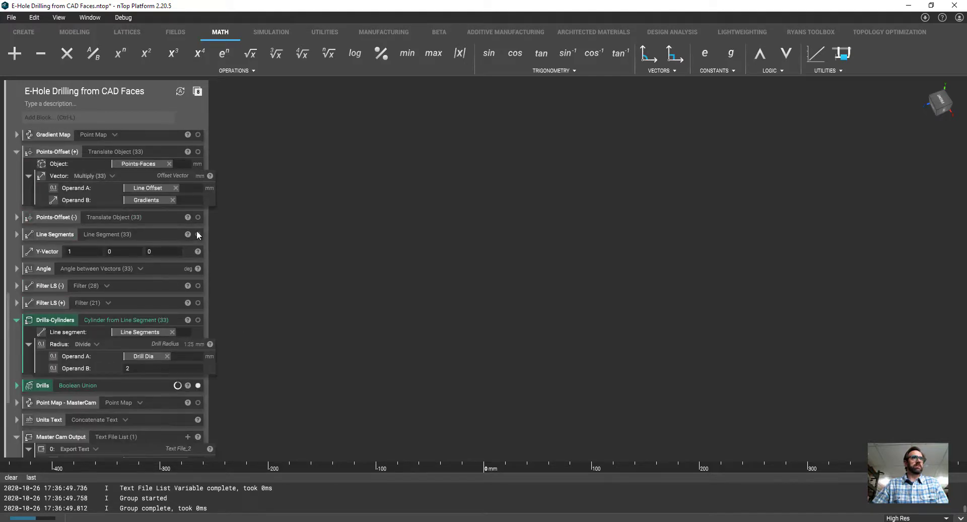
left_click(198, 234)
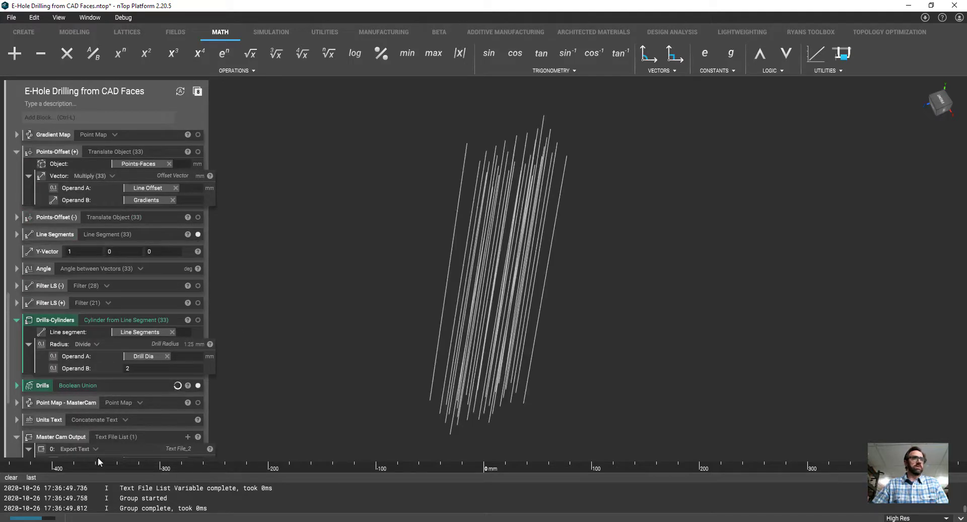
scroll(145, 420, "down", 5)
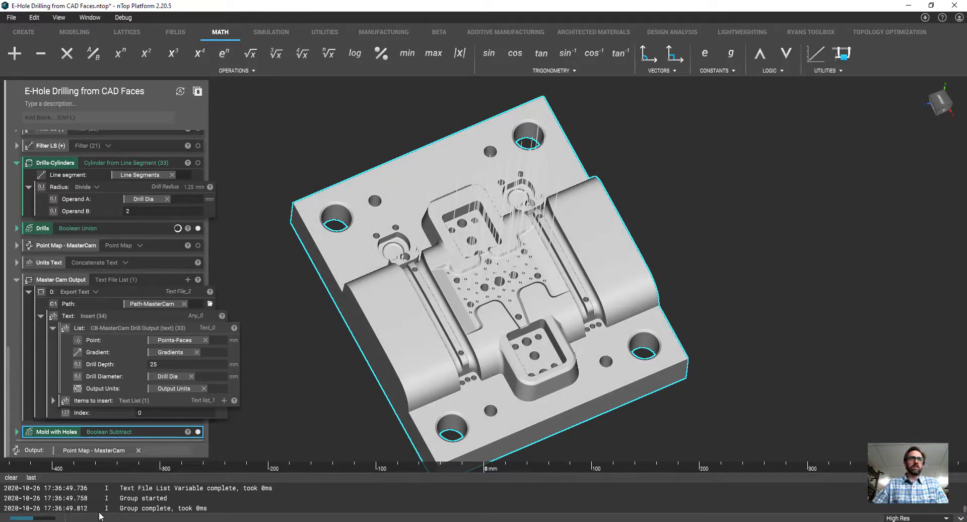
scroll(168, 260, "up", 1)
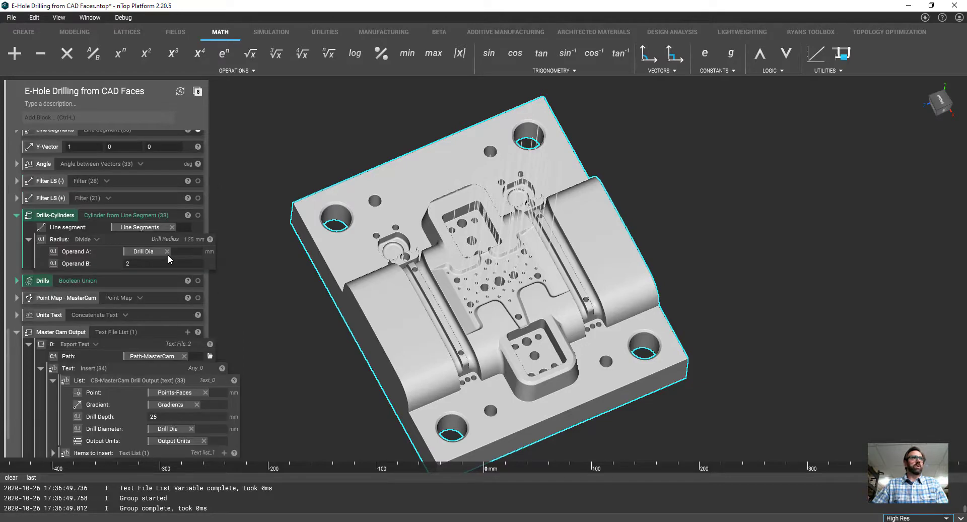
scroll(494, 288, "up", 5)
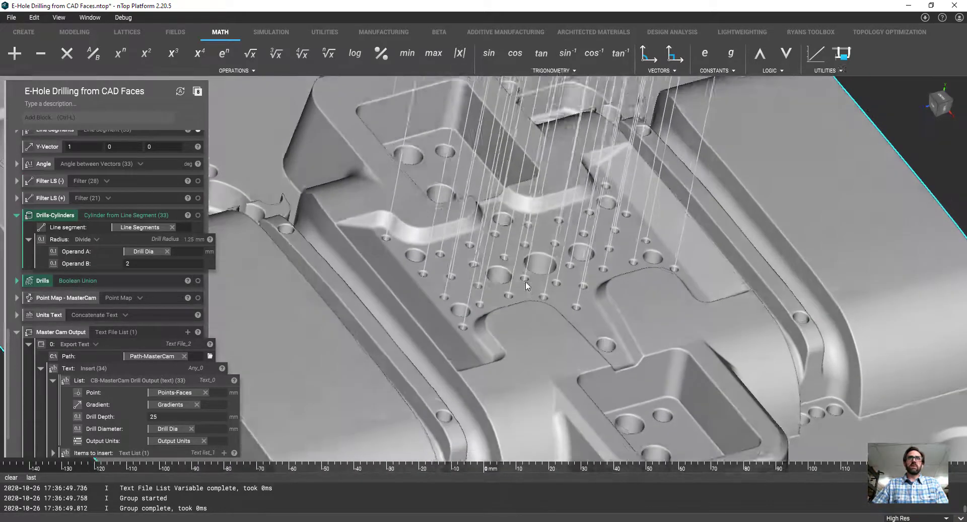
scroll(519, 286, "down", 6)
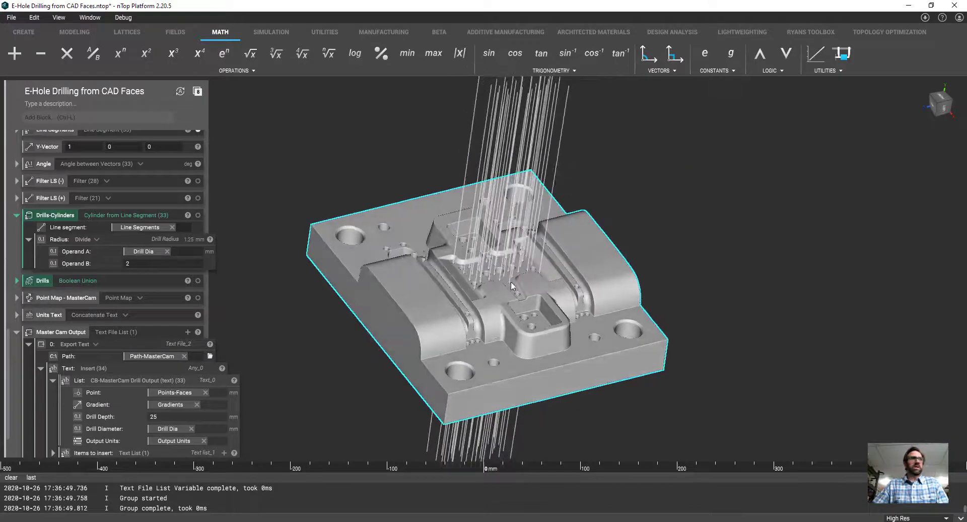
- Collapse the Drills-Cylinders block and isolate the Mold with Holes body
left_click(17, 215)
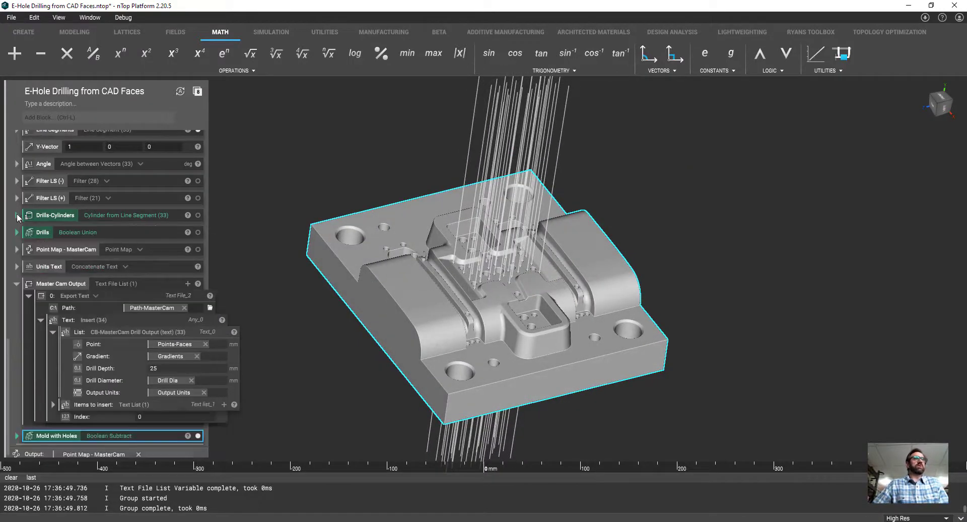
left_click(162, 216)
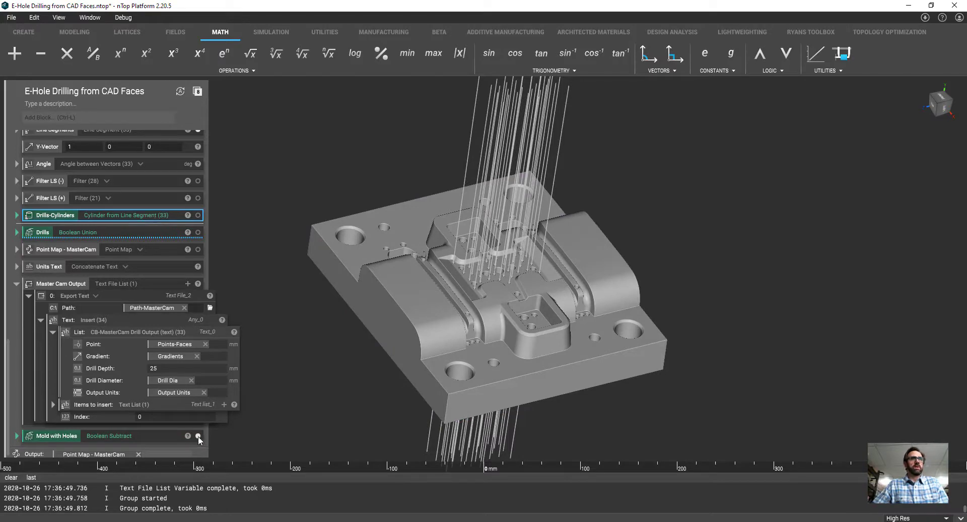
left_click(175, 434)
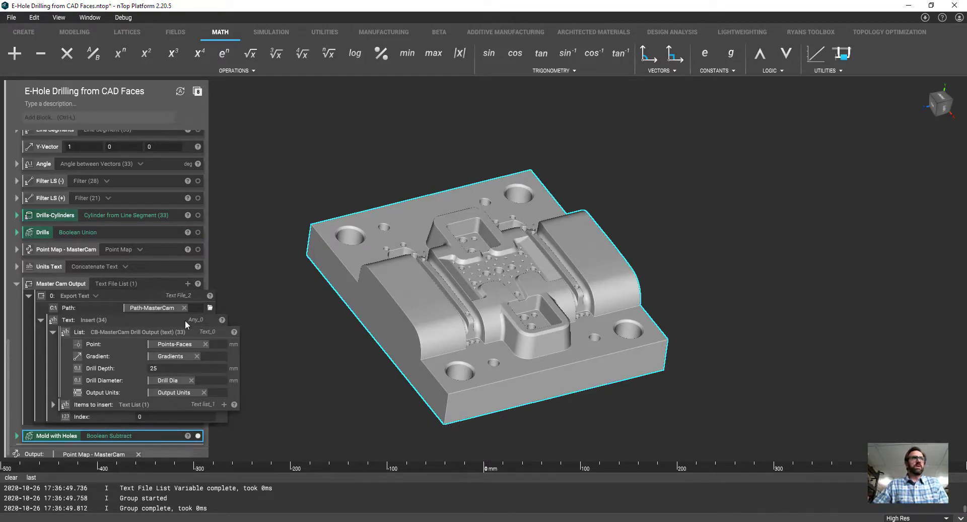
- Display the Input Body and isolate it as the only visible geometry
scroll(114, 287, "up", 15)
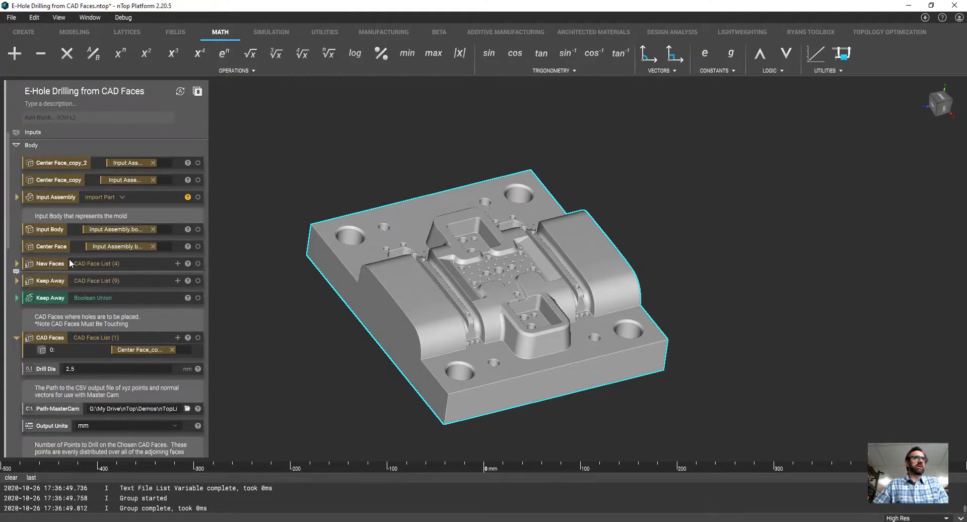
left_click(199, 229)
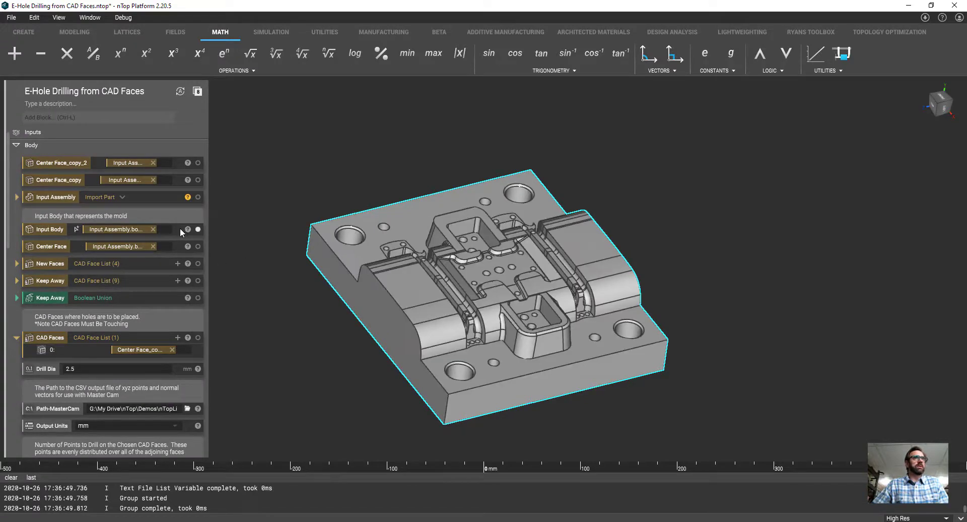
left_click(180, 229)
middle_click_drag(352, 263, 407, 249)
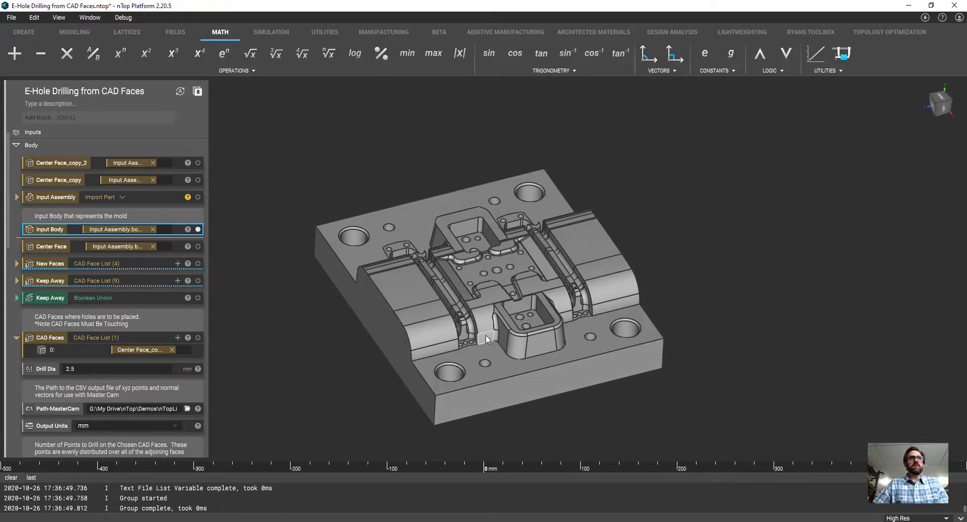
- Show the New Faces list on top of the Input Body and examine where its curved faces lie on the mold
left_click(177, 267)
scroll(479, 329, "up", 3)
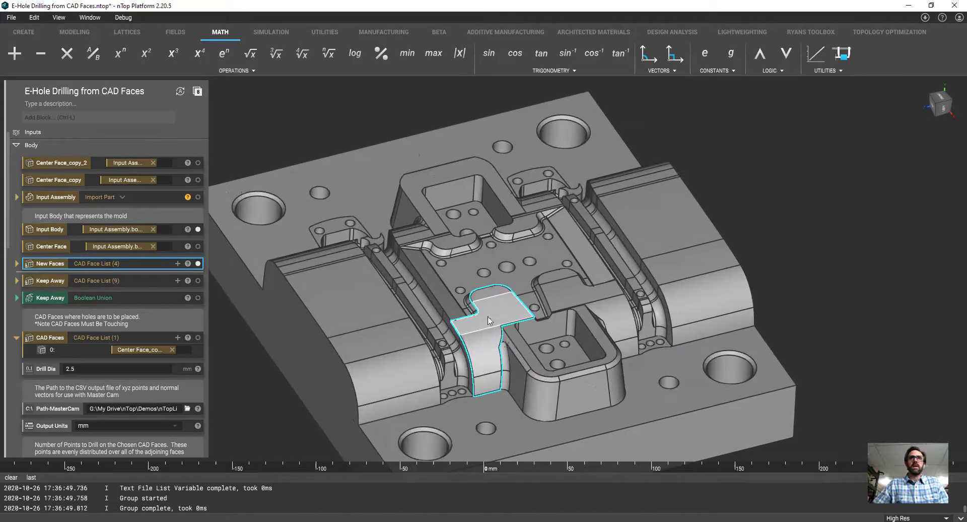
middle_click_drag(520, 318, 533, 302)
left_click_drag(519, 305, 539, 359)
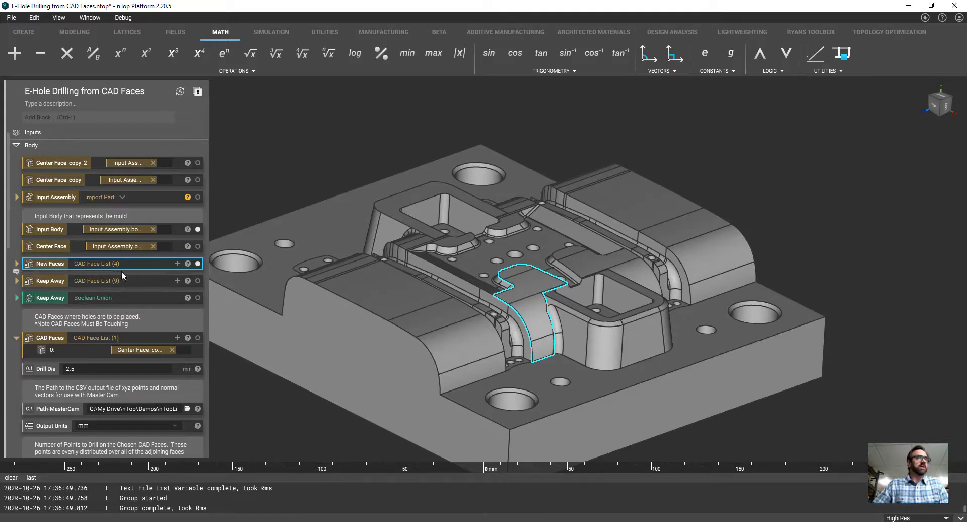
- Replace the contents of the CAD Faces variable with the New Faces list and delete the leftover CAD Face List block
left_click_drag(47, 265, 131, 352)
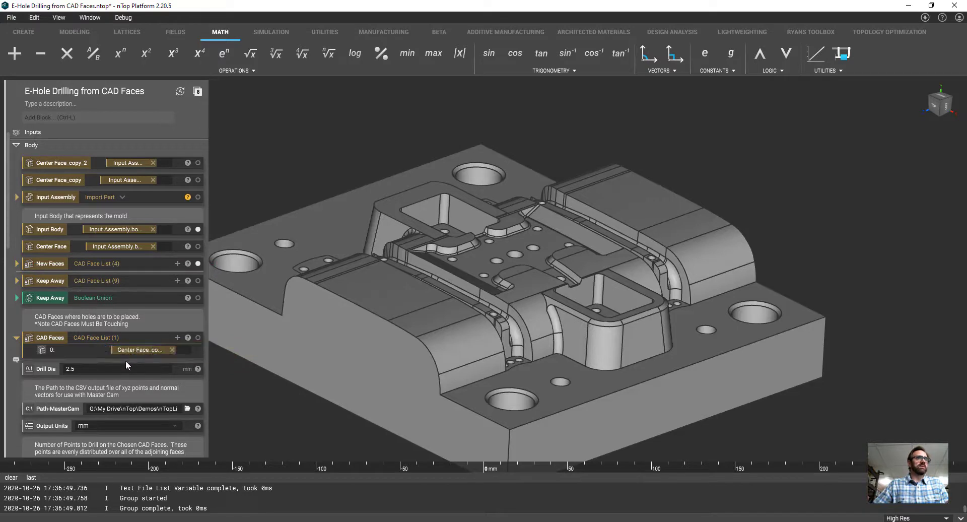
left_click(172, 350)
left_click_drag(64, 266, 109, 350)
right_click(116, 337)
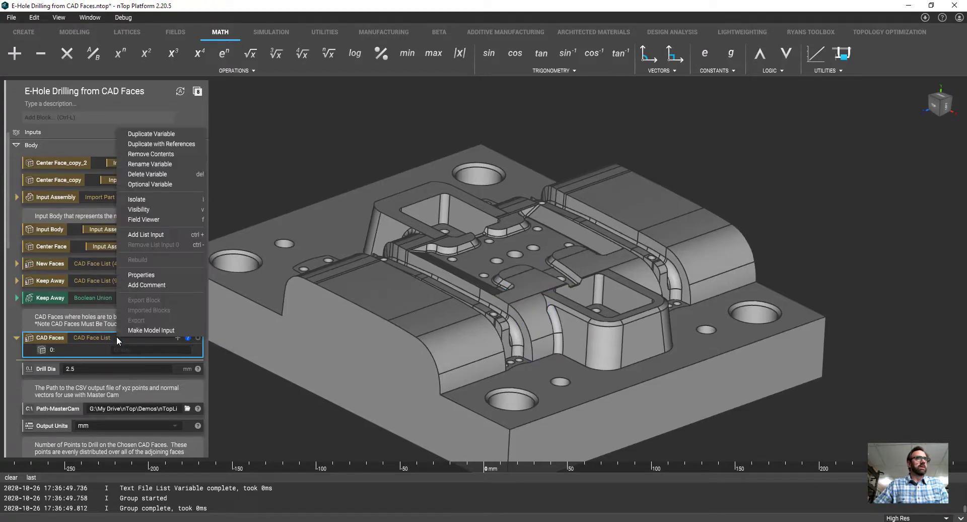
left_click(144, 153)
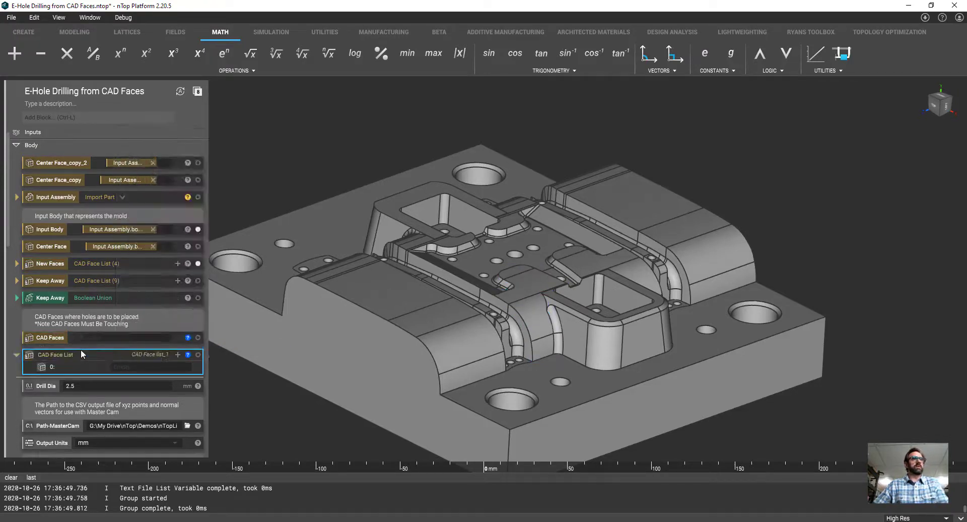
key("Delete")
left_click_drag(56, 266, 106, 344)
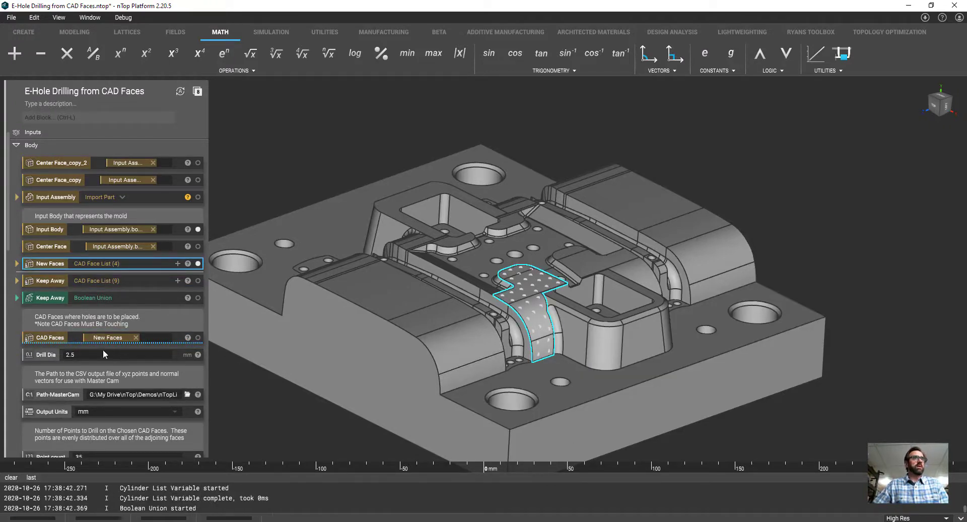
left_click(301, 428)
- Examine the drill points on the new faces and turn on the display of Mold with Holes
scroll(301, 428, "down", 2)
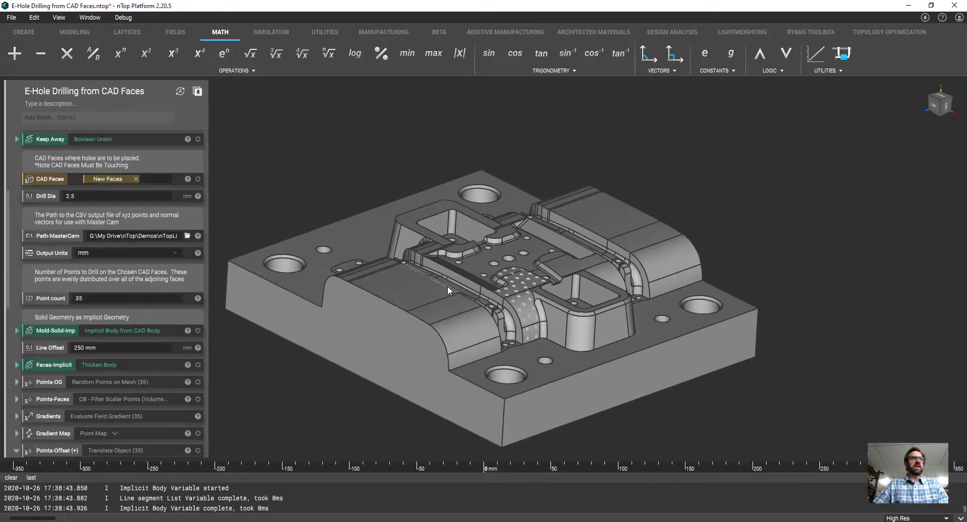
right_click_drag(539, 281, 531, 313)
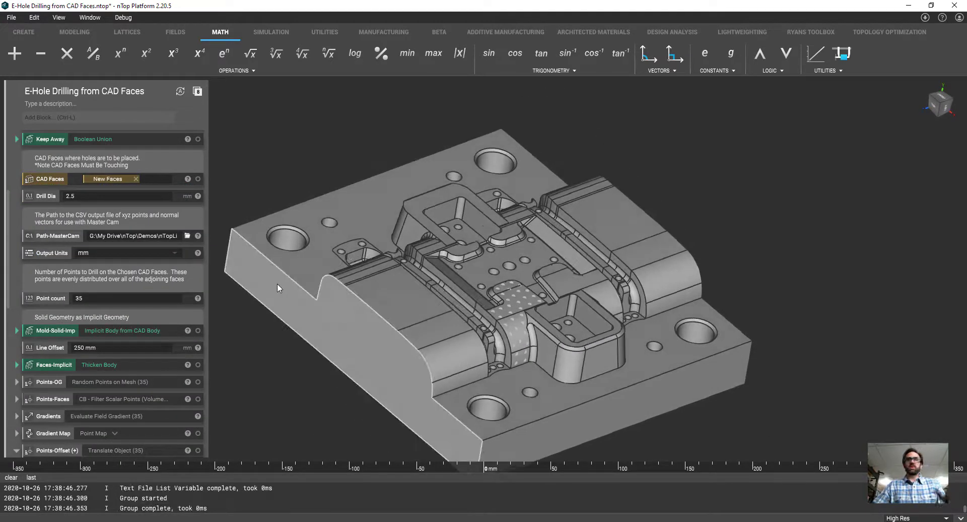
scroll(506, 310, "down", 3)
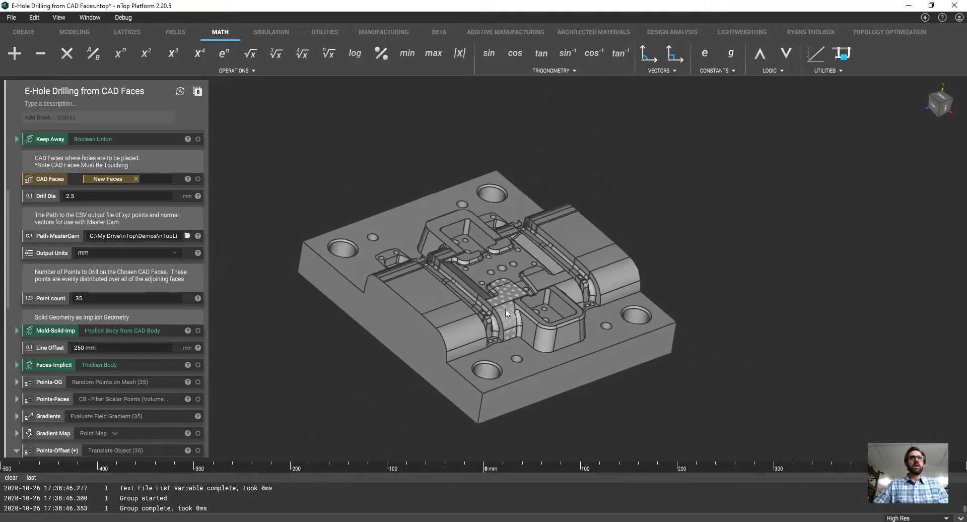
scroll(489, 317, "up", 4)
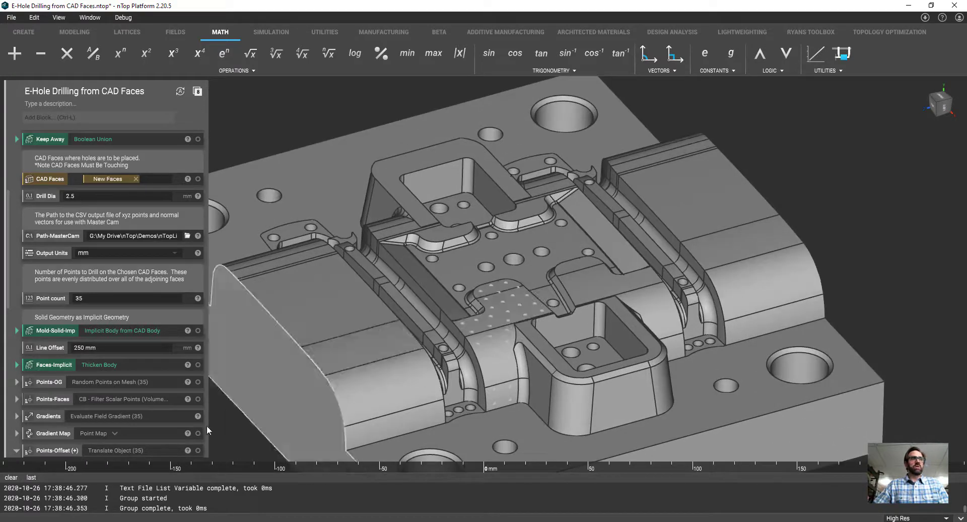
scroll(137, 428, "down", 10)
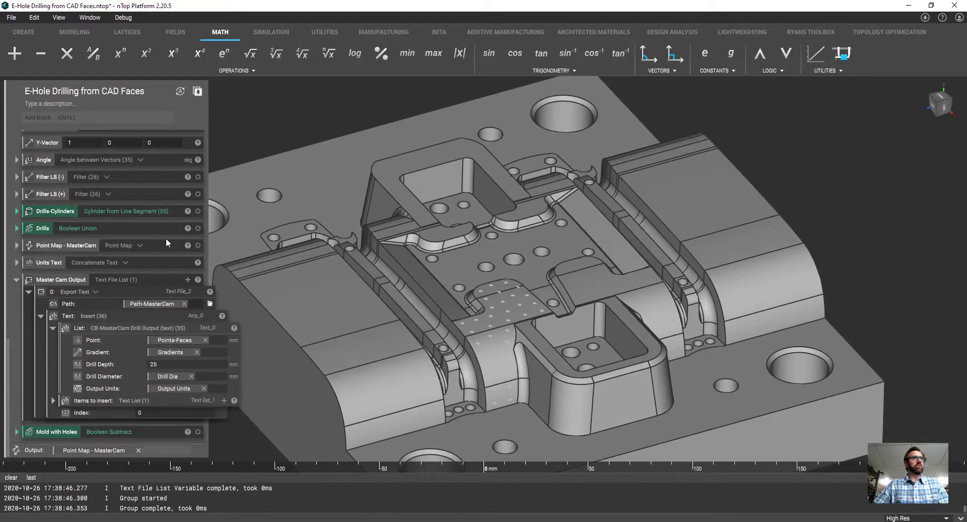
left_click(198, 431)
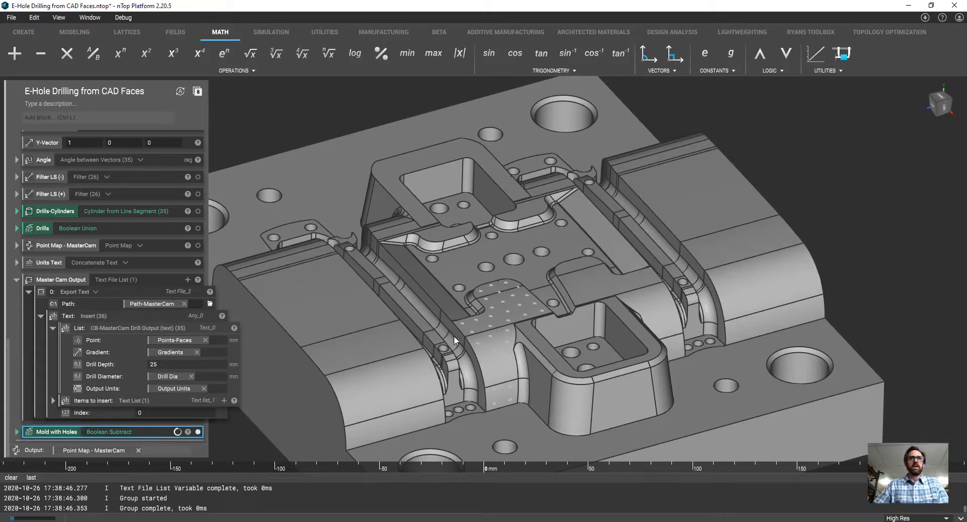
scroll(487, 307, "up", 3)
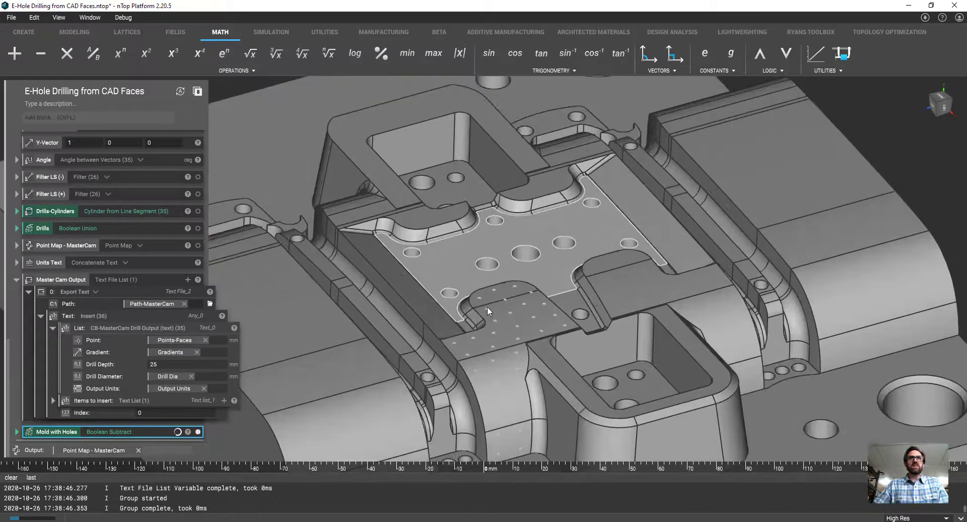
left_click(488, 309)
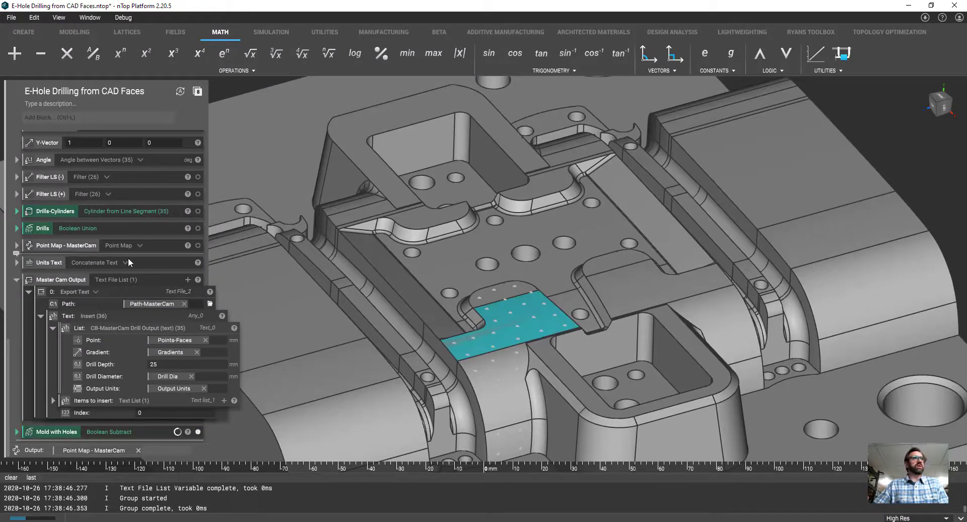
- Collapse the Master Cam Output block and display the Gradient Map on the mold
scroll(128, 258, "up", 1)
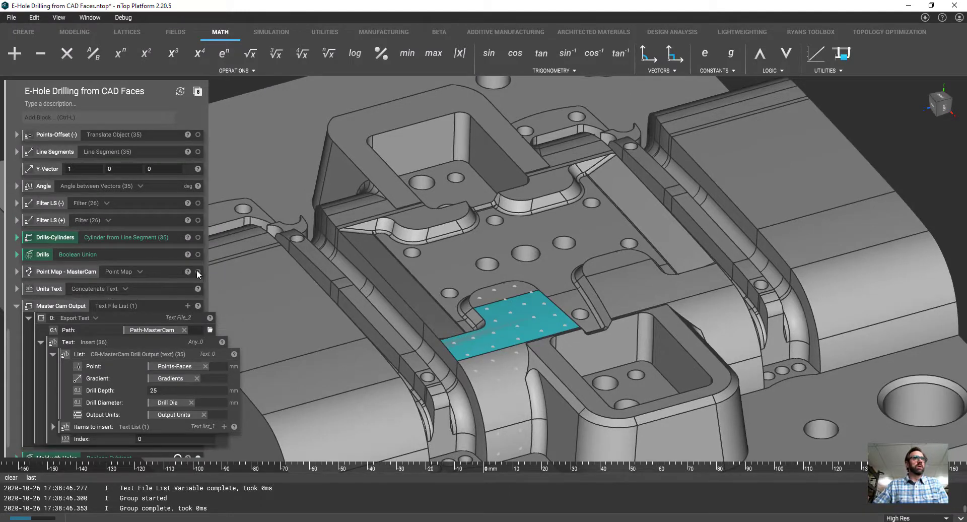
left_click(16, 306)
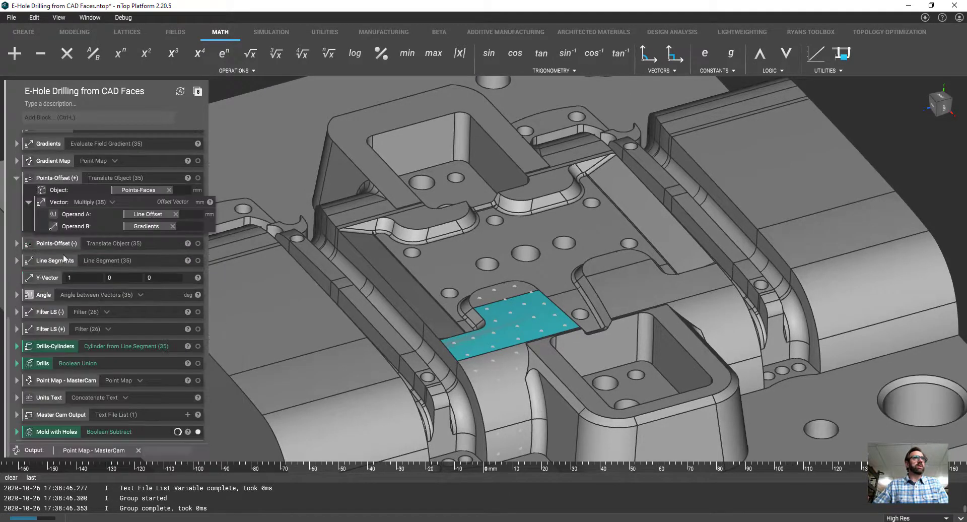
left_click(198, 160)
left_click(163, 161)
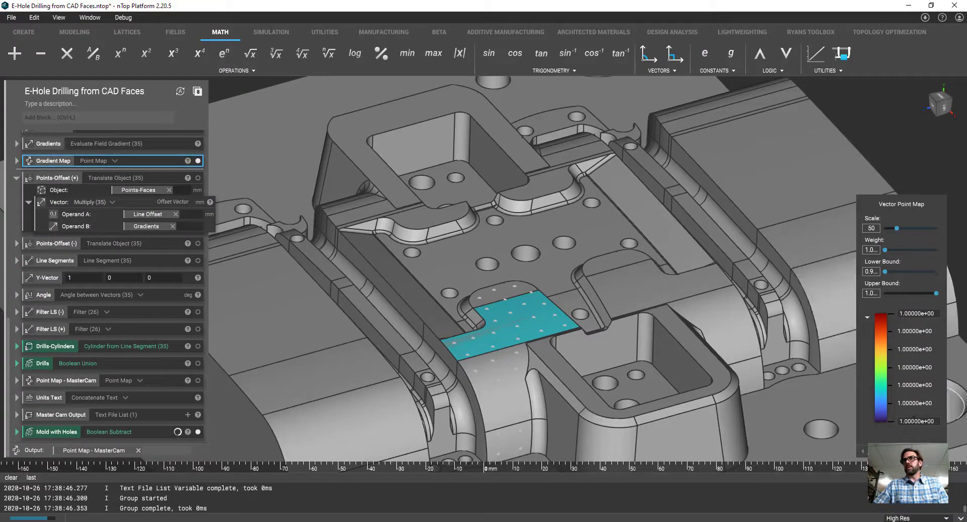
- Set the minimum of the vector point map's color scale to 0 and examine the gradient arrows on the faces
left_click(907, 421)
type("0")
key("Return")
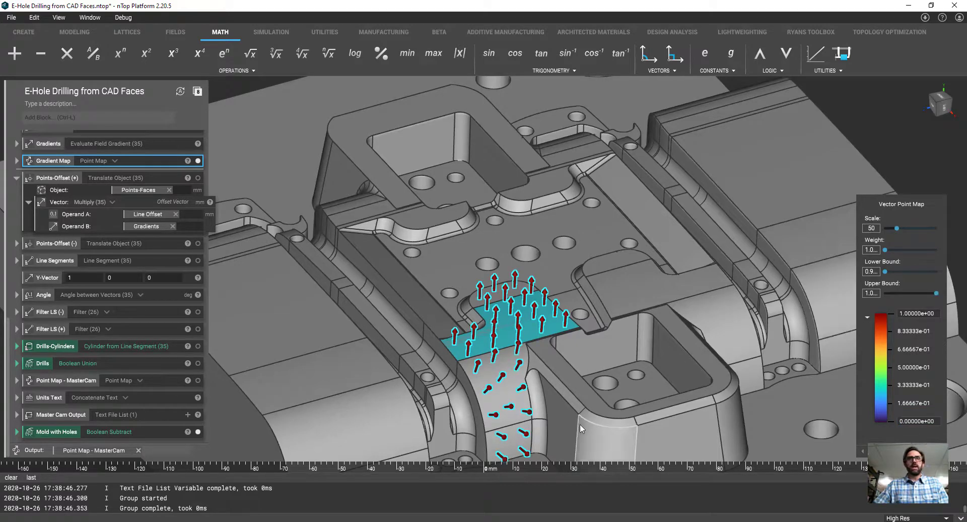
scroll(567, 391, "down", 3)
middle_click_drag(566, 354, 495, 356)
scroll(495, 355, "down", 3)
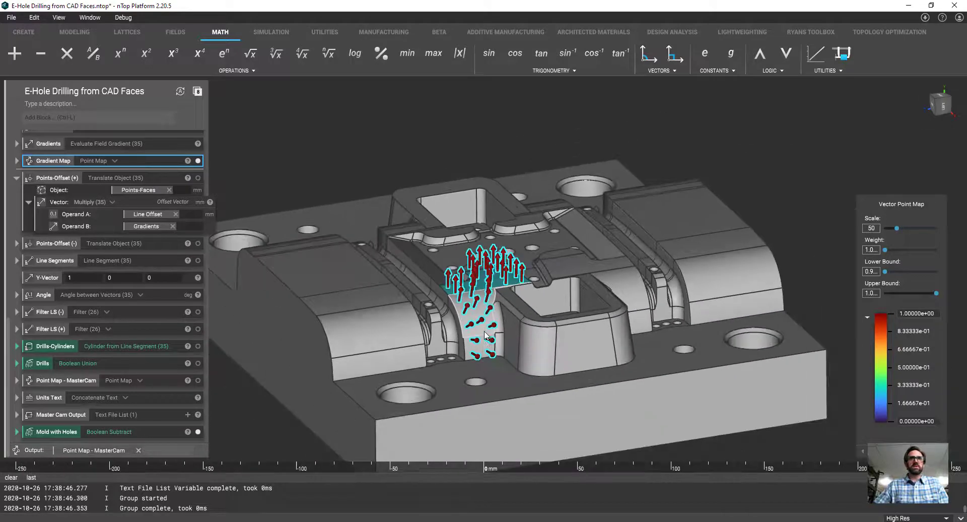
- Hide the Input Body and isolate the Mold with Holes body to show only the drilled mold
left_click(152, 431)
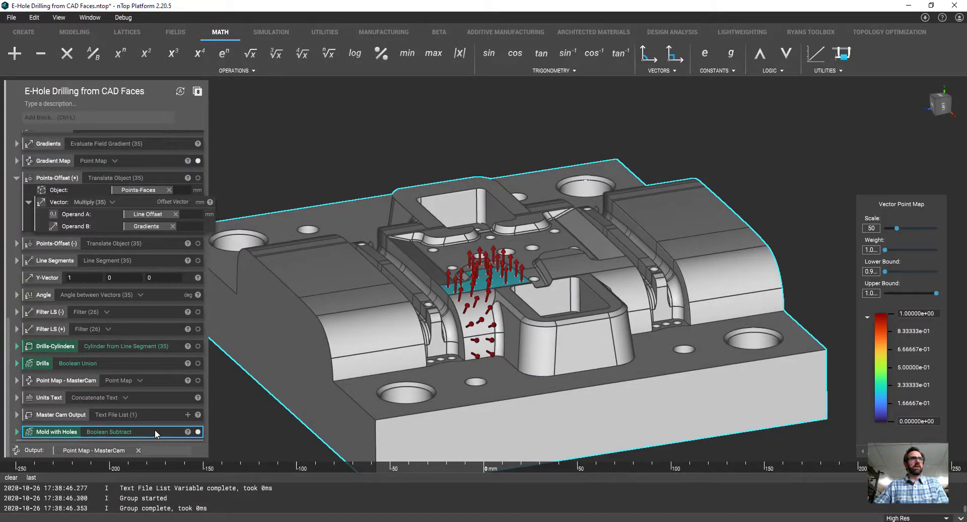
scroll(161, 378, "up", 10)
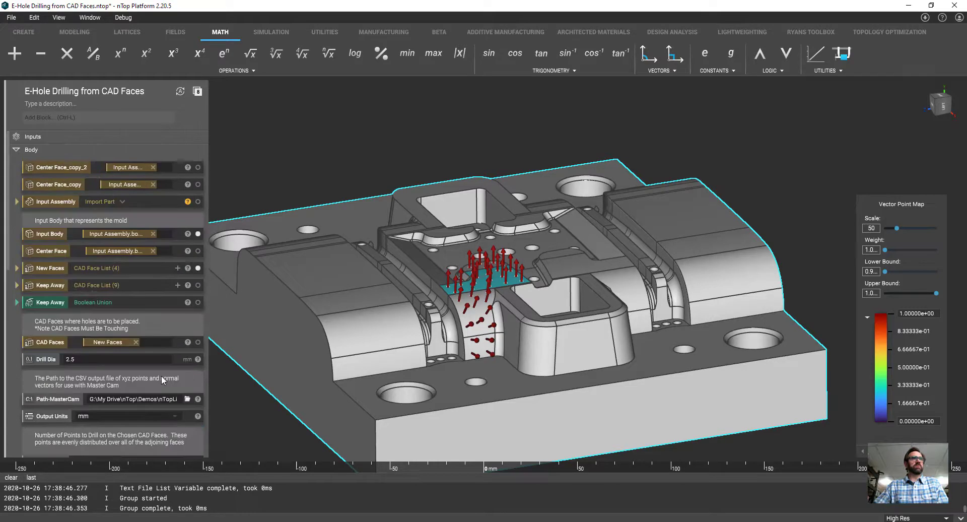
left_click(198, 233)
scroll(170, 423, "down", 10)
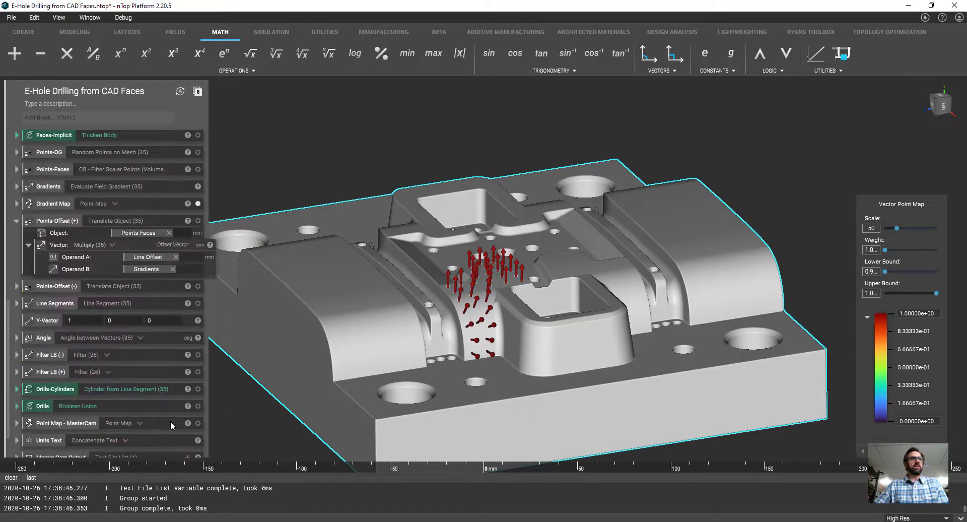
scroll(426, 374, "up", 5)
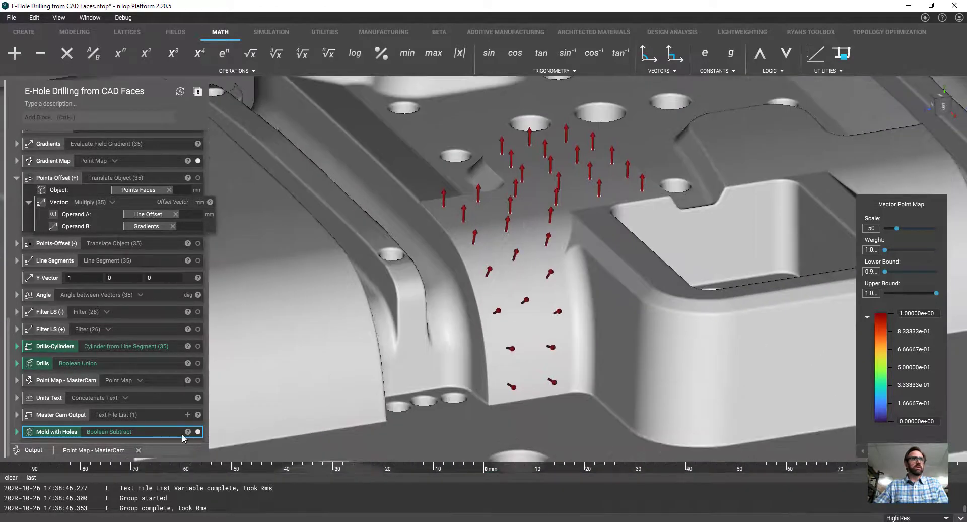
scroll(522, 326, "down", 5)
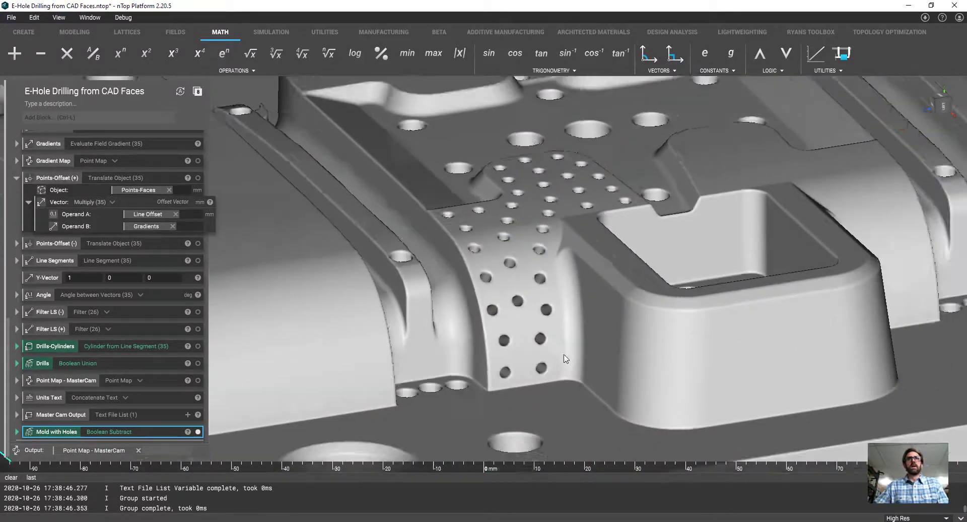
- Examine the holes drilled across the flat and curved new faces of the mold from several angles
middle_click_drag(521, 326, 355, 511)
scroll(543, 343, "down", 4)
scroll(519, 284, "up", 4)
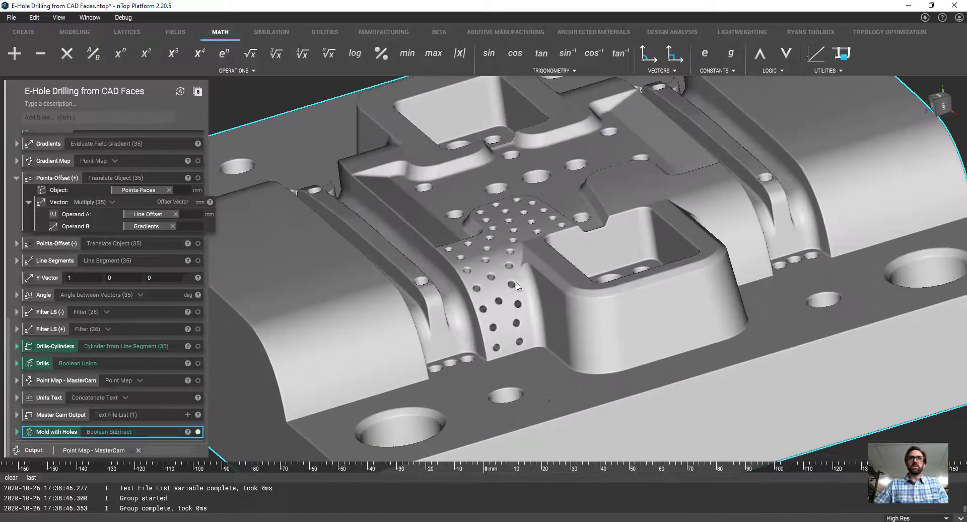
mouse_move(520, 323)
middle_mouse_down()
mouse_move(536, 398)
mouse_move(553, 358)
mouse_move(565, 265)
mouse_move(544, 324)
mouse_move(534, 321)
middle_mouse_up()
scroll(552, 341, "down", 4)
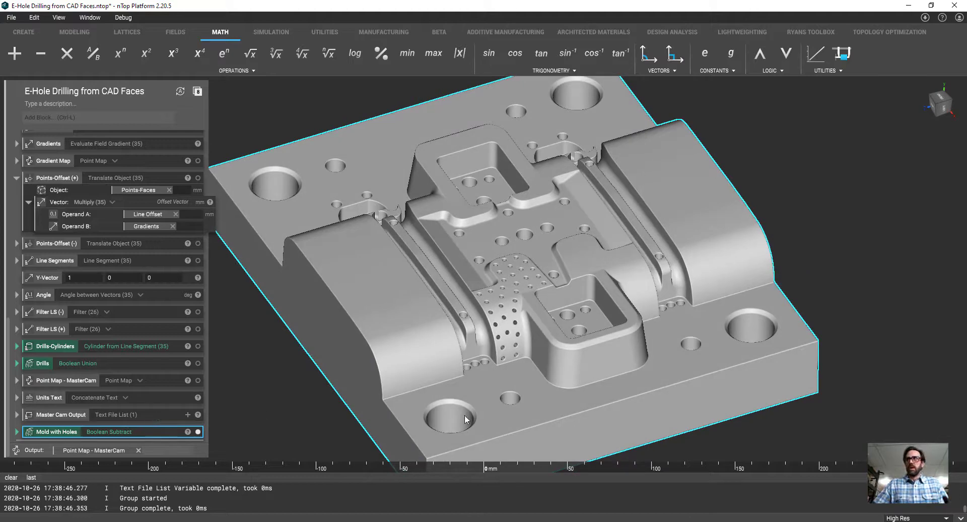
mouse_move(473, 323)
middle_mouse_down()
mouse_move(494, 324)
mouse_move(468, 310)
middle_mouse_up()
left_click(69, 276)
type("1")
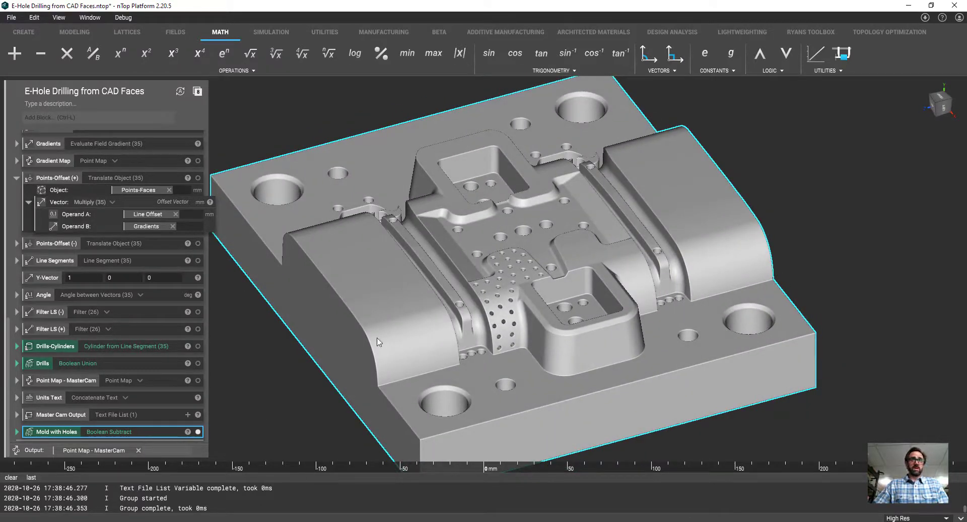